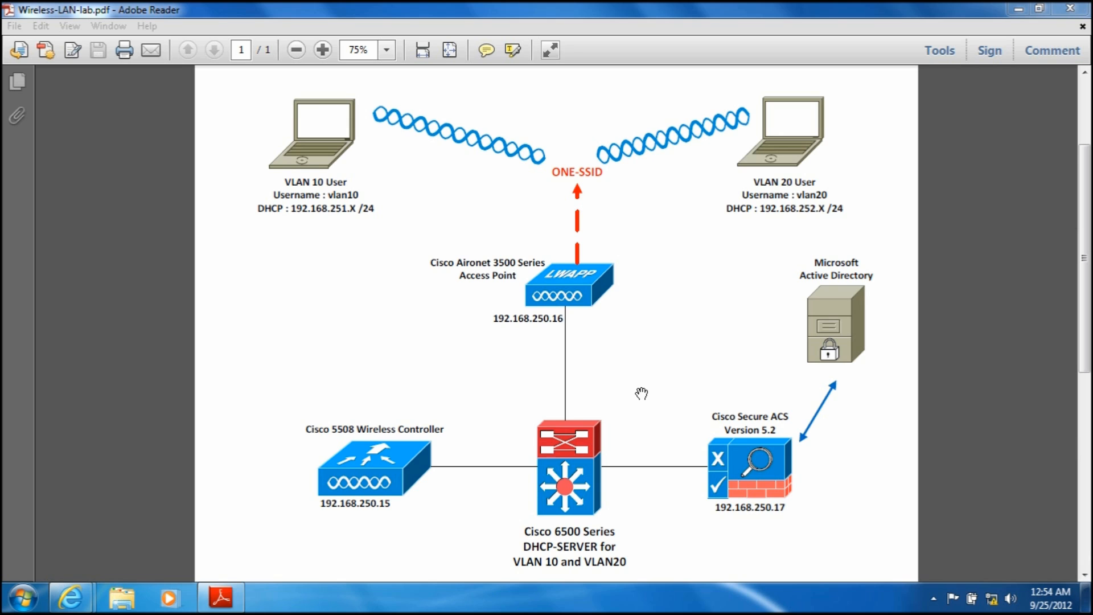
Step: Switch to Cisco Secure ACS and create a network device group location named LAB under All Locations
mouse_move(71, 597)
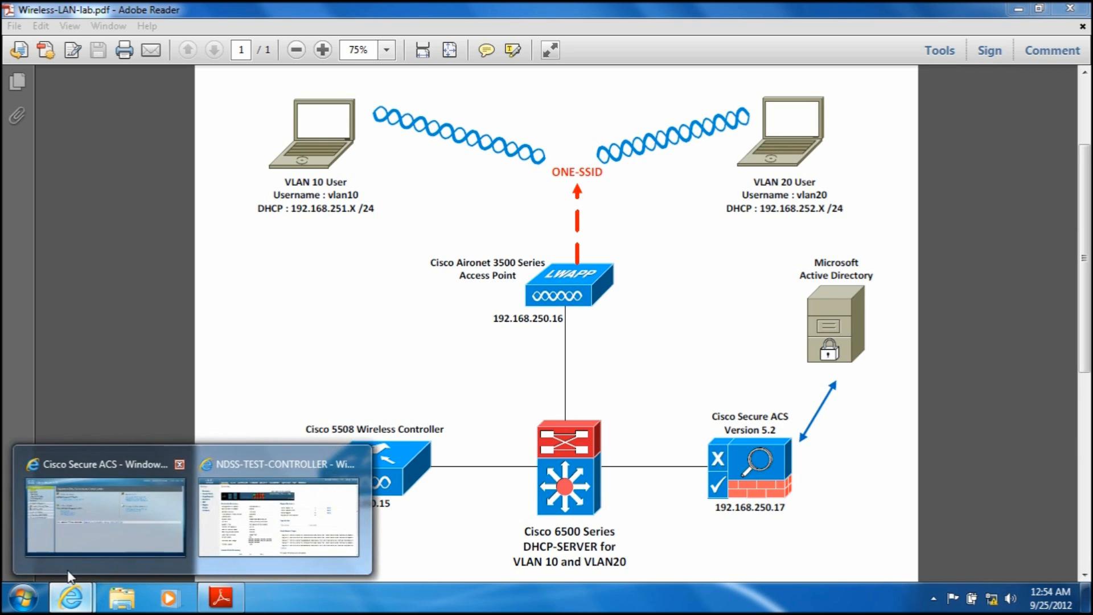
click(74, 540)
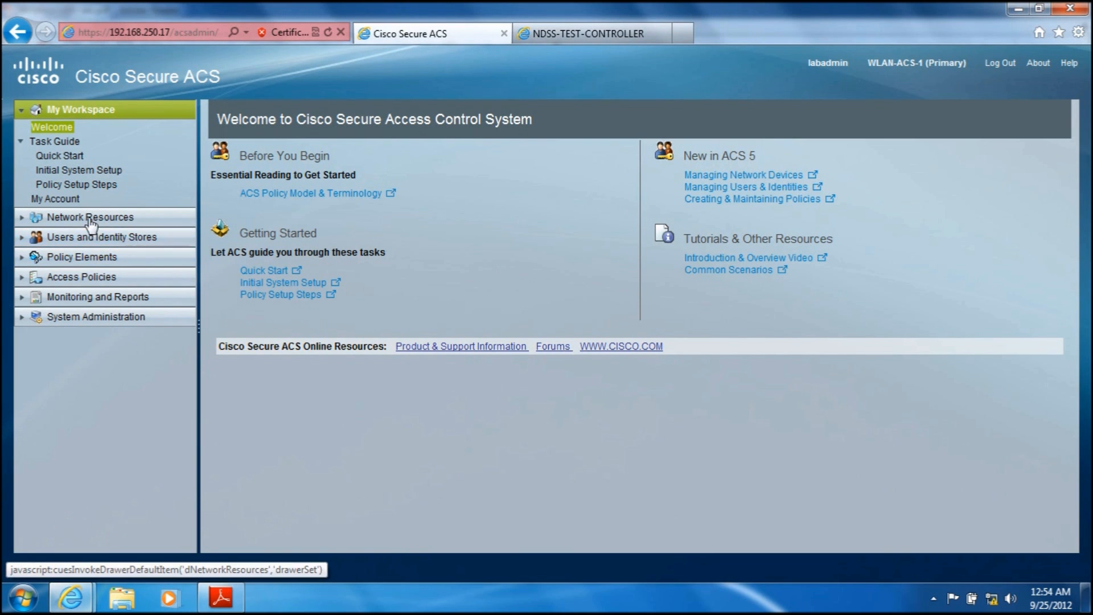
click(55, 223)
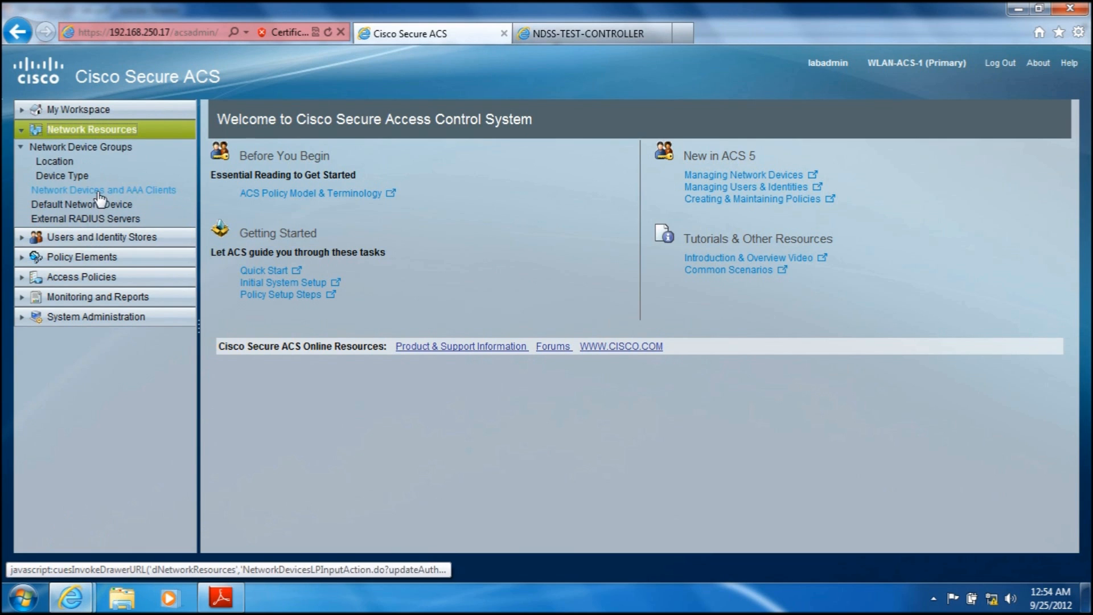
click(63, 164)
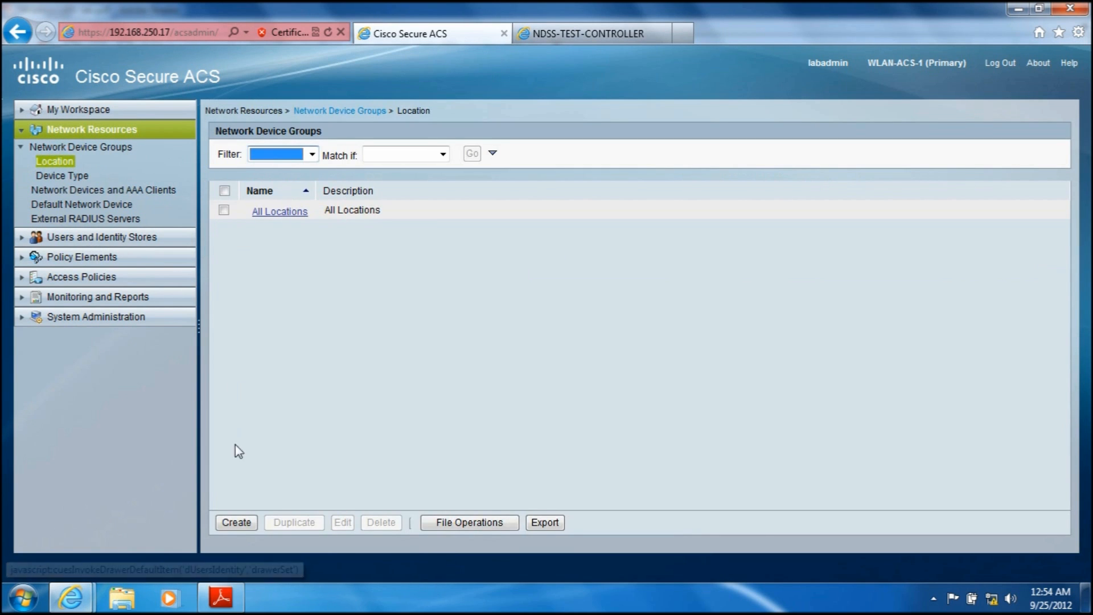
click(236, 524)
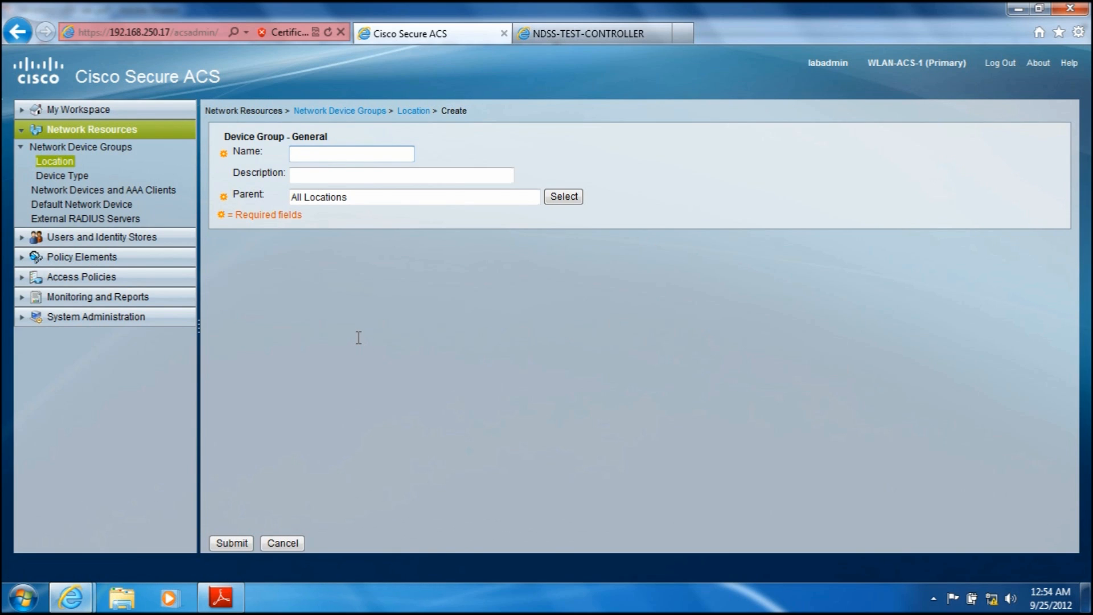
text(LAB)
click(242, 545)
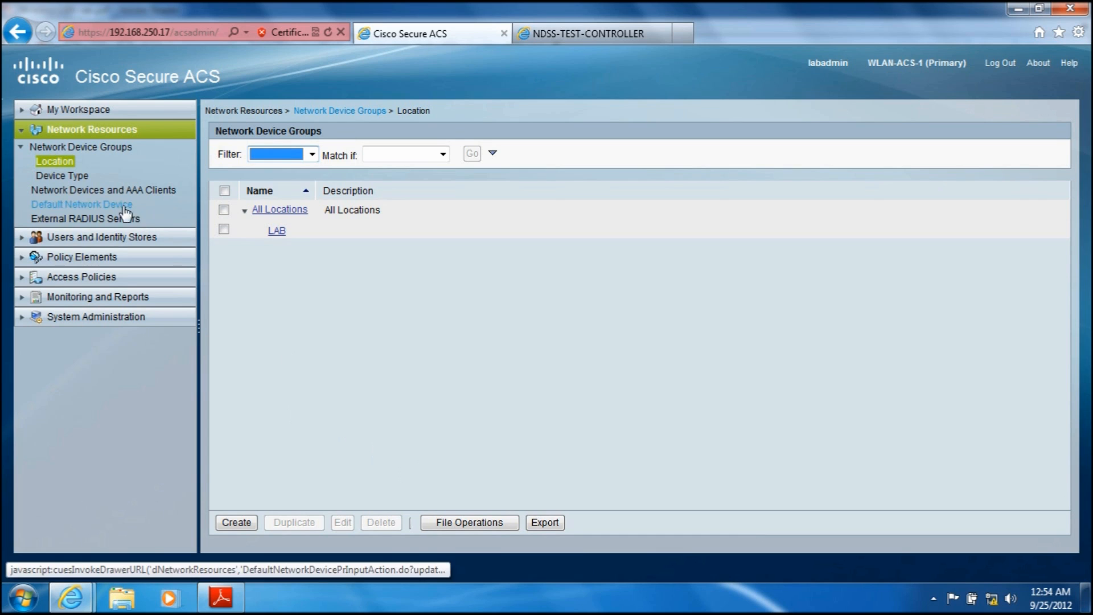
Step: Create a device type group named LAB CONTROLLERS under All Device Types
click(72, 177)
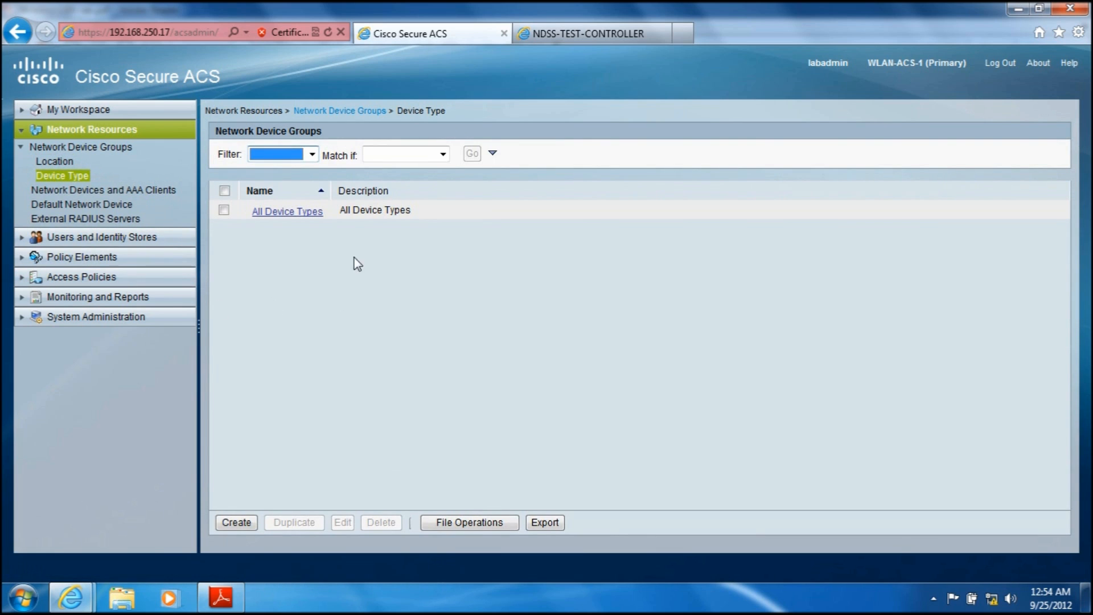
click(238, 523)
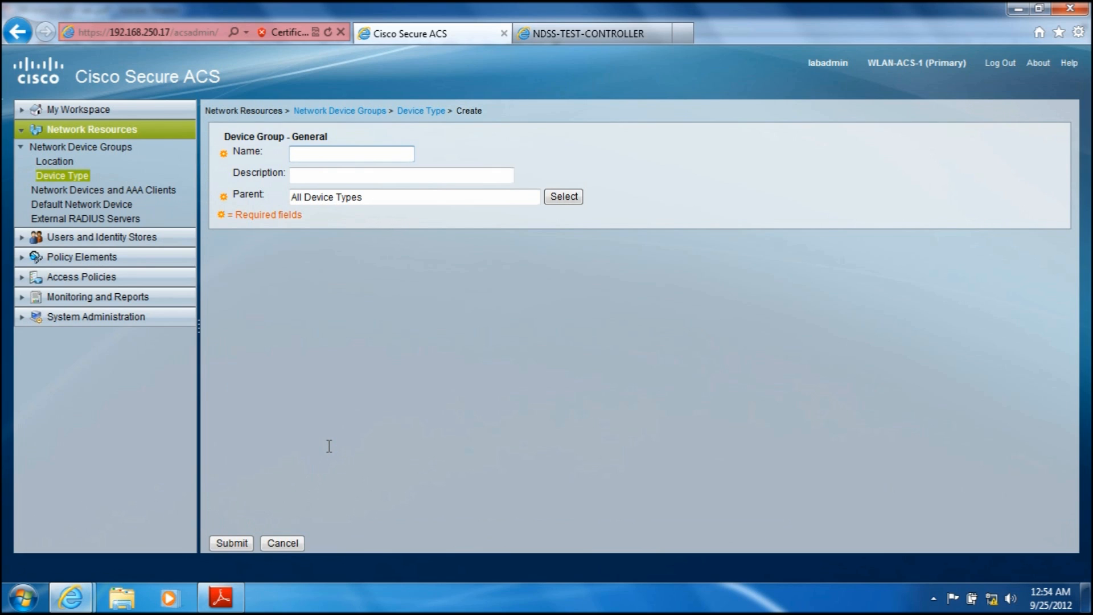
text(LAB CONTROLLERS)
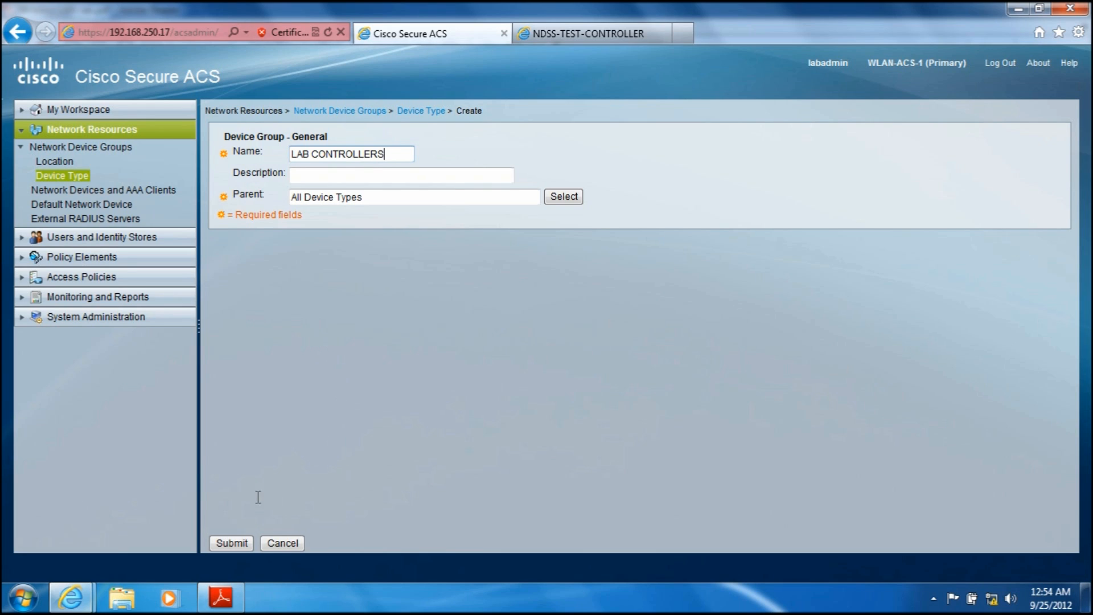
click(232, 547)
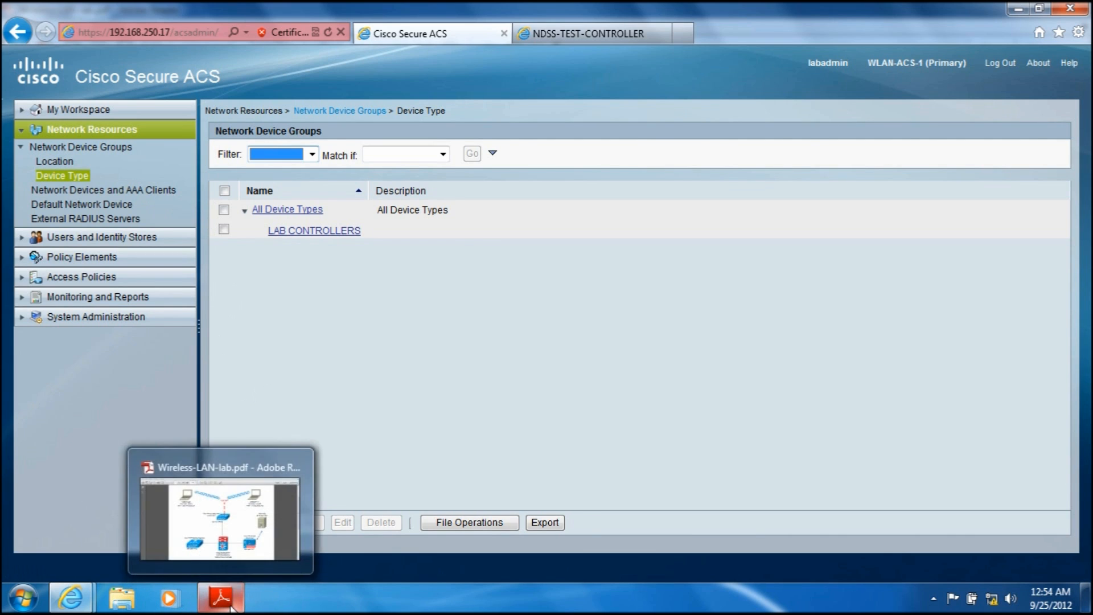
Step: Check the lab diagram, then start a new network device and AAA client entry named CISCO 5508
click(230, 607)
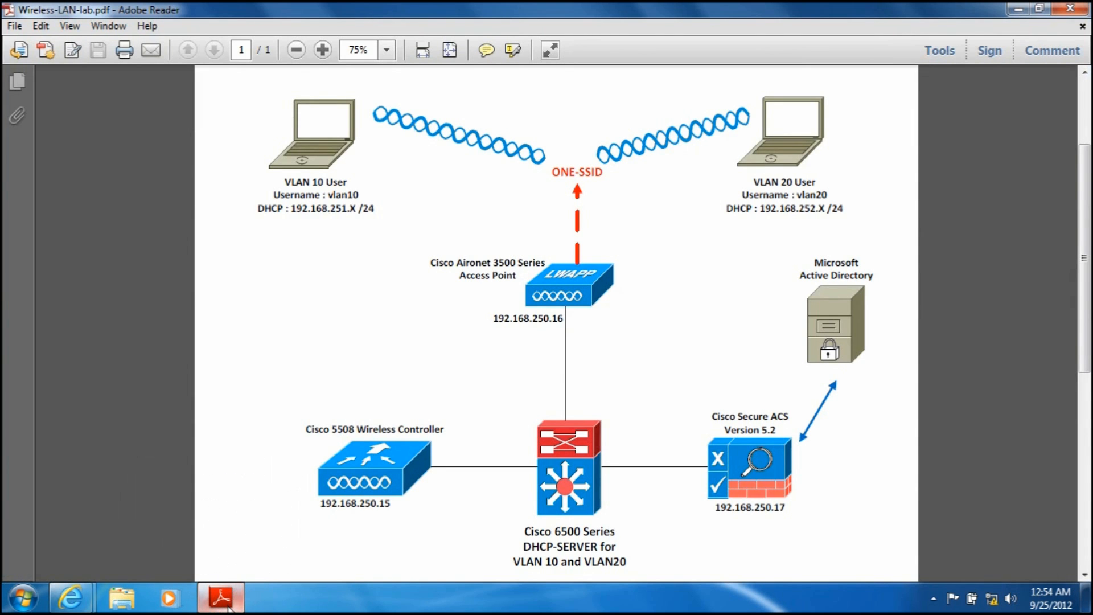
click(229, 607)
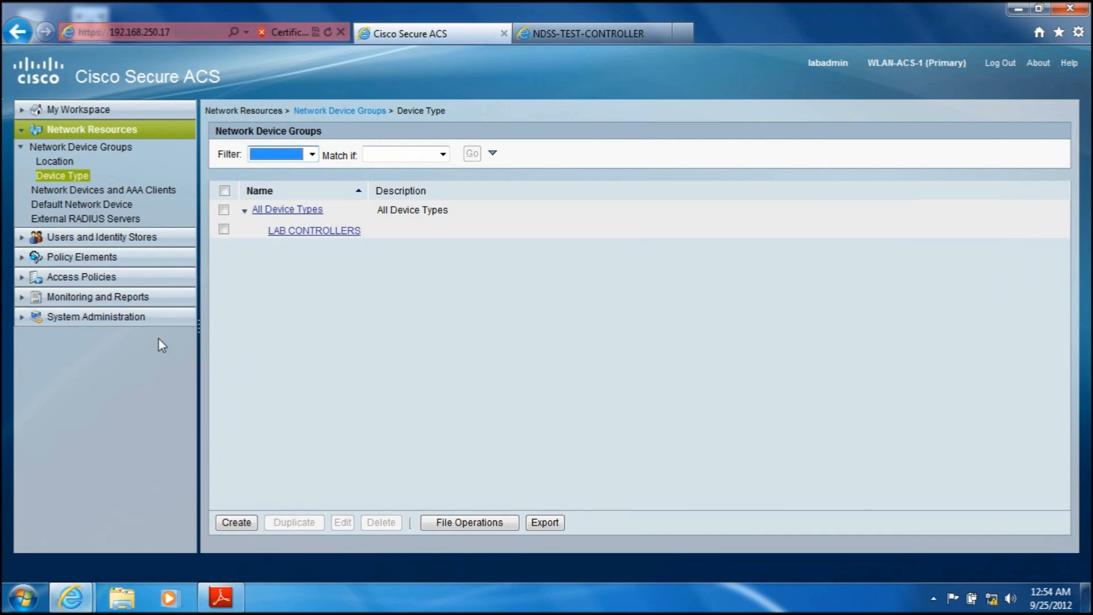
click(67, 193)
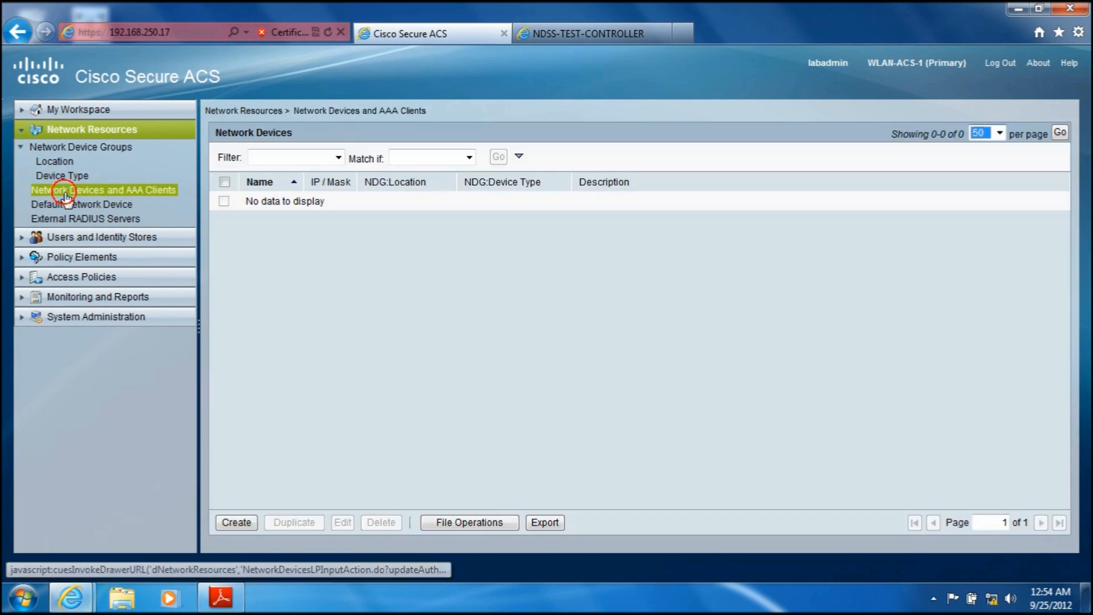
click(236, 523)
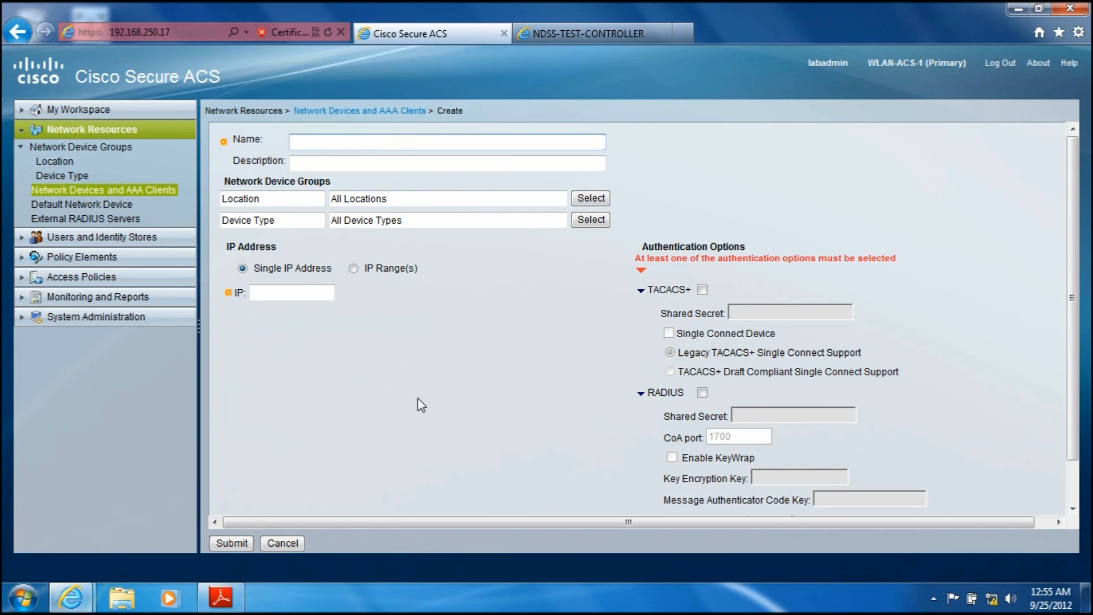
text(CISCO 5508)
Step: Assign the new device to the LAB location and the LAB CONTROLLERS device type
click(592, 199)
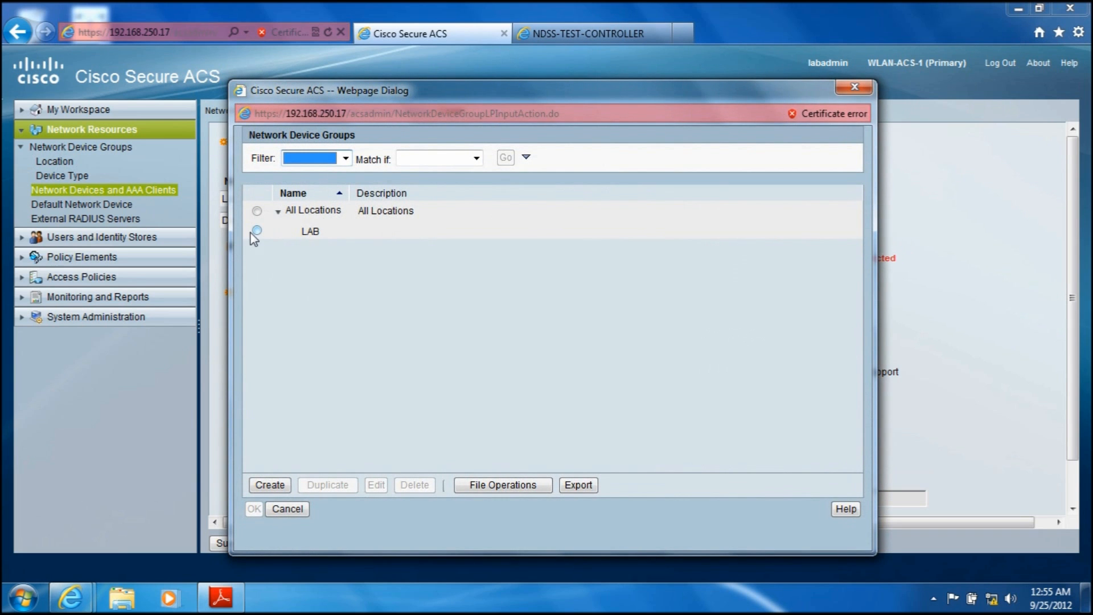
click(256, 231)
click(253, 509)
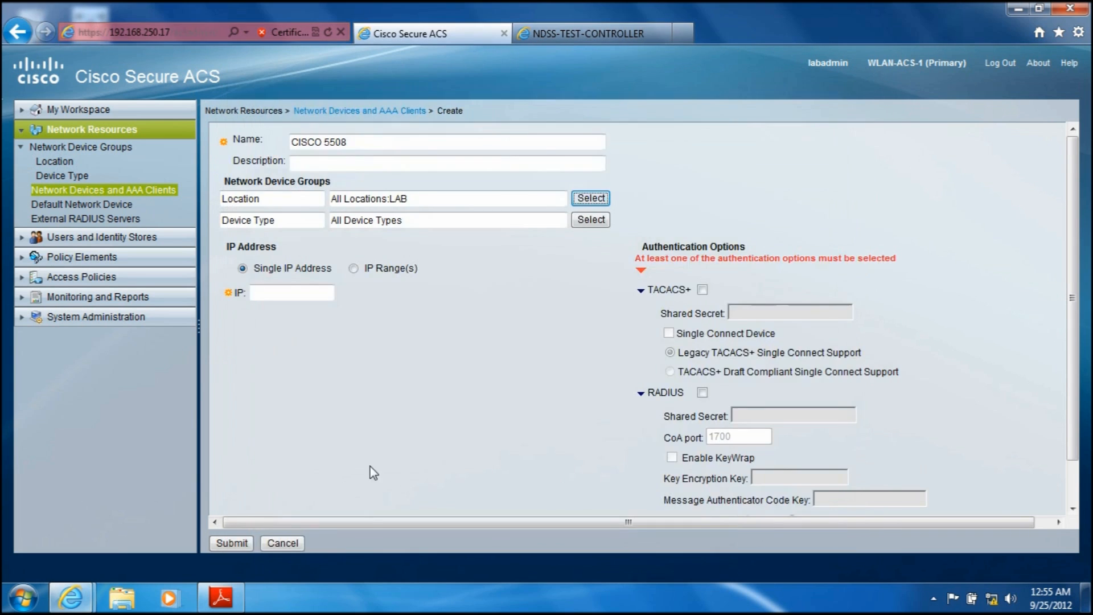
click(581, 221)
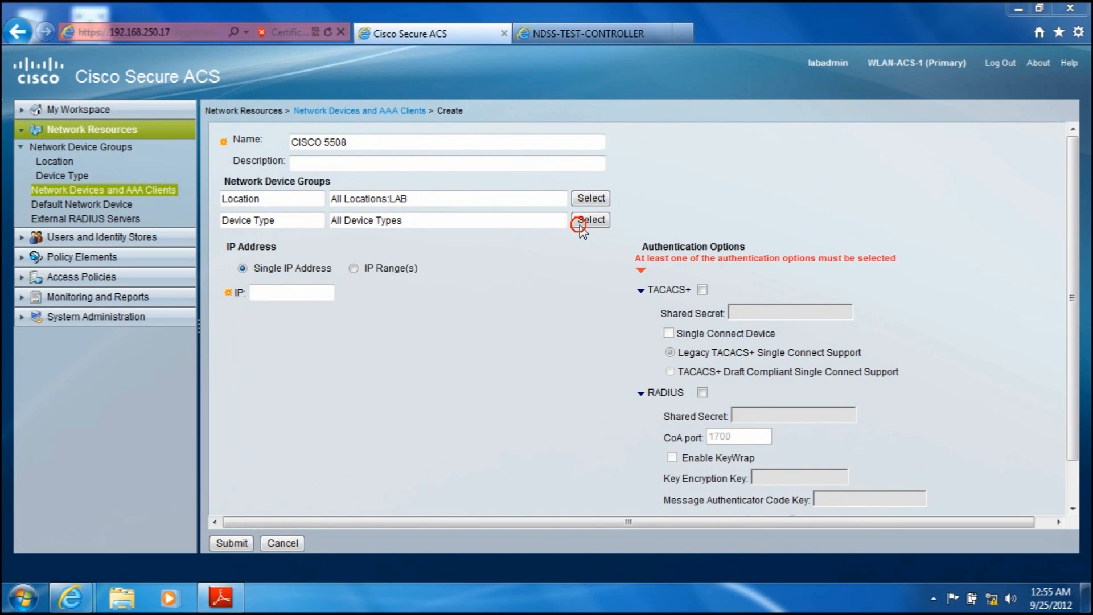
click(257, 230)
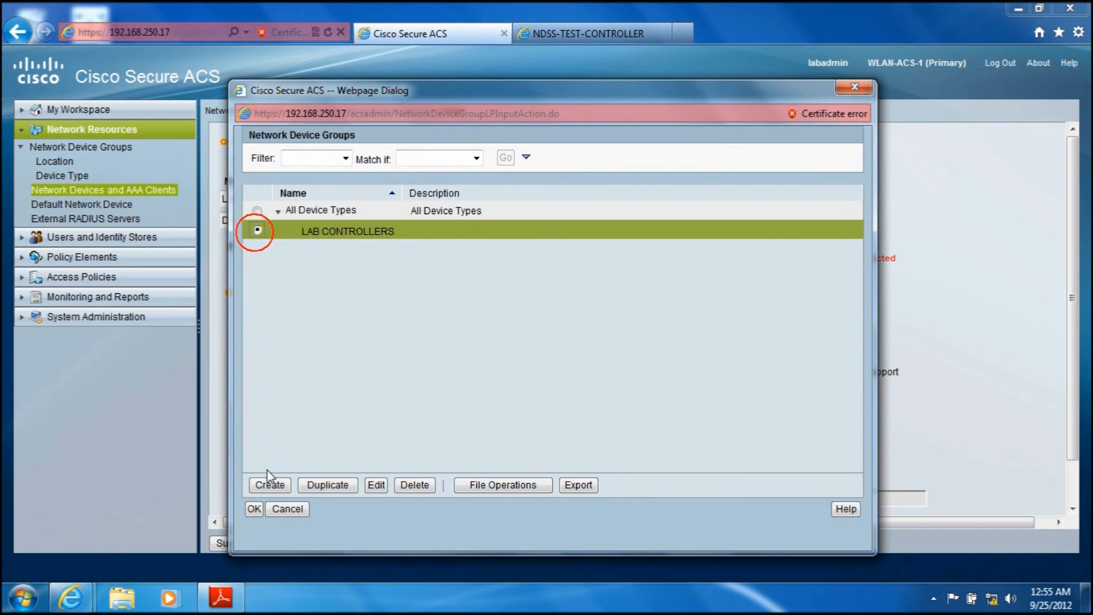
click(253, 508)
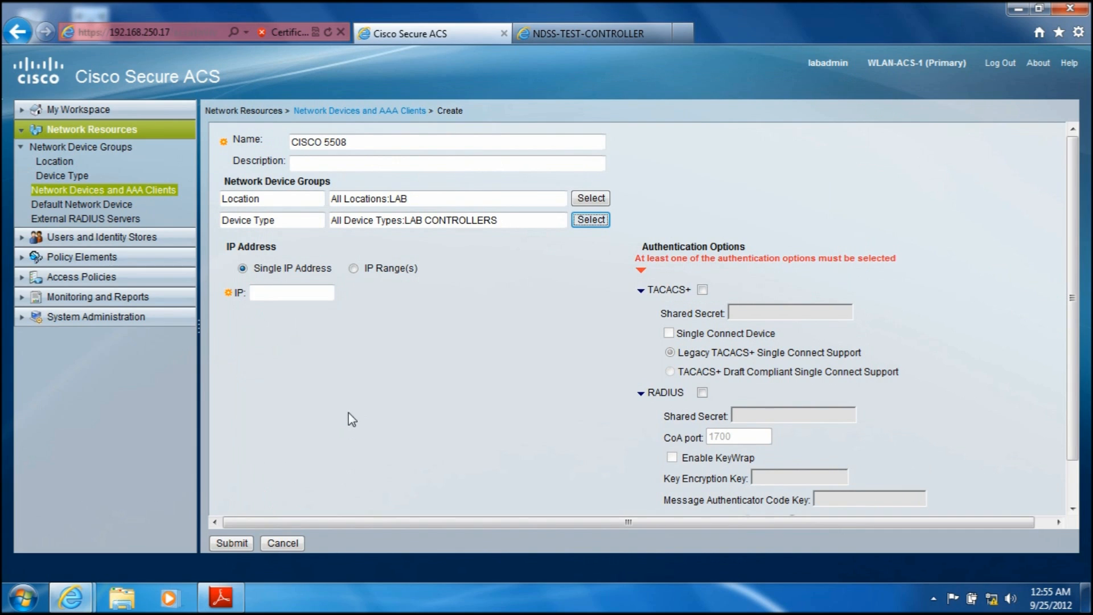
Step: Look up the wireless controller's address in the lab diagram and set the device's single IP address to 192.168.250.15
click(294, 288)
click(228, 605)
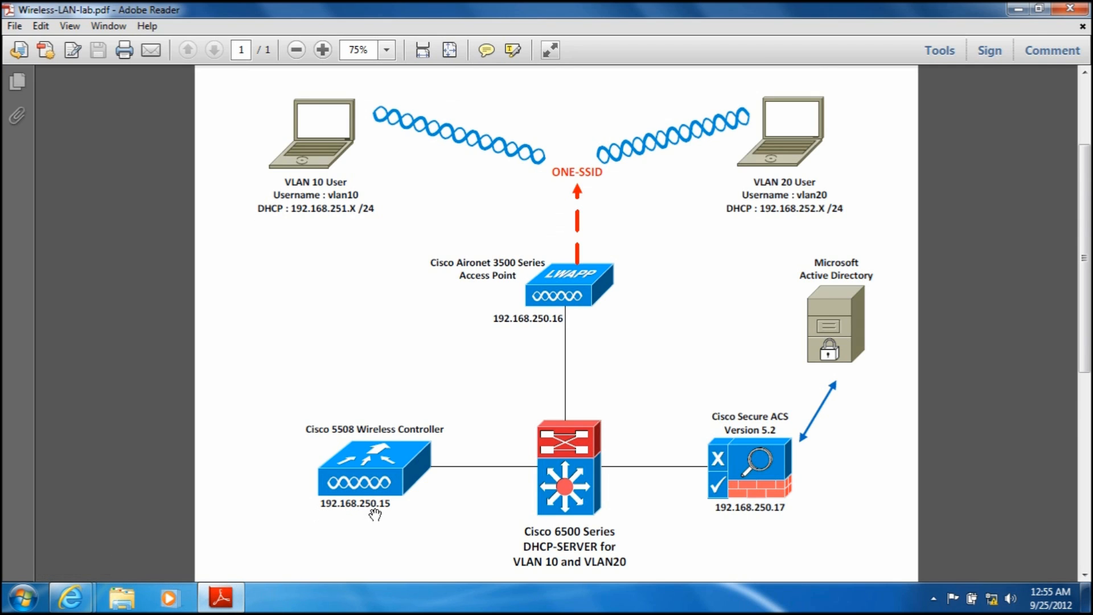
click(224, 606)
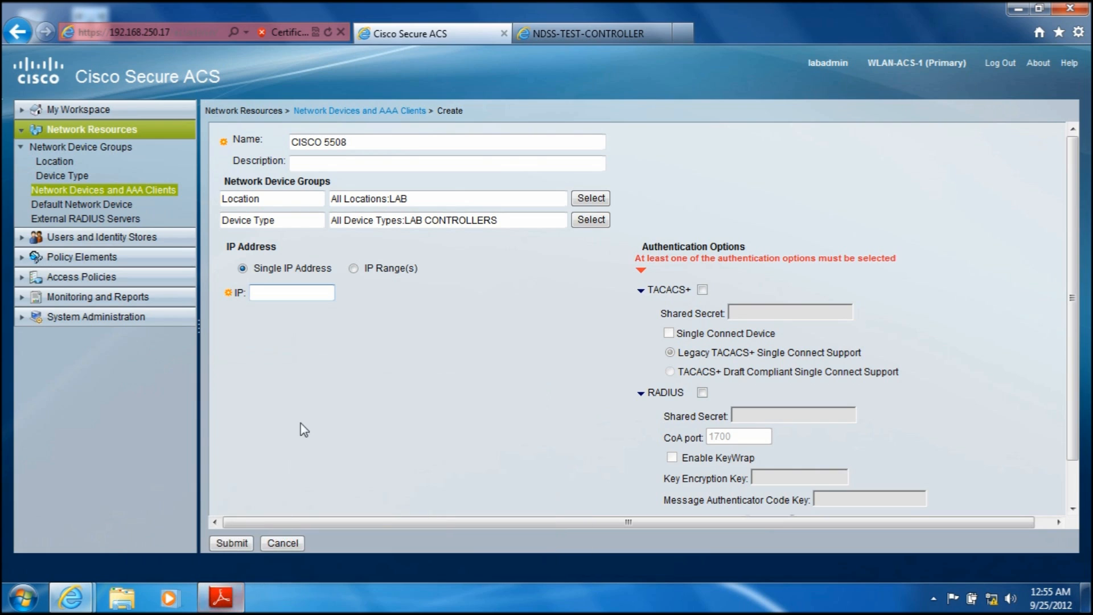
text(192.168.250.15)
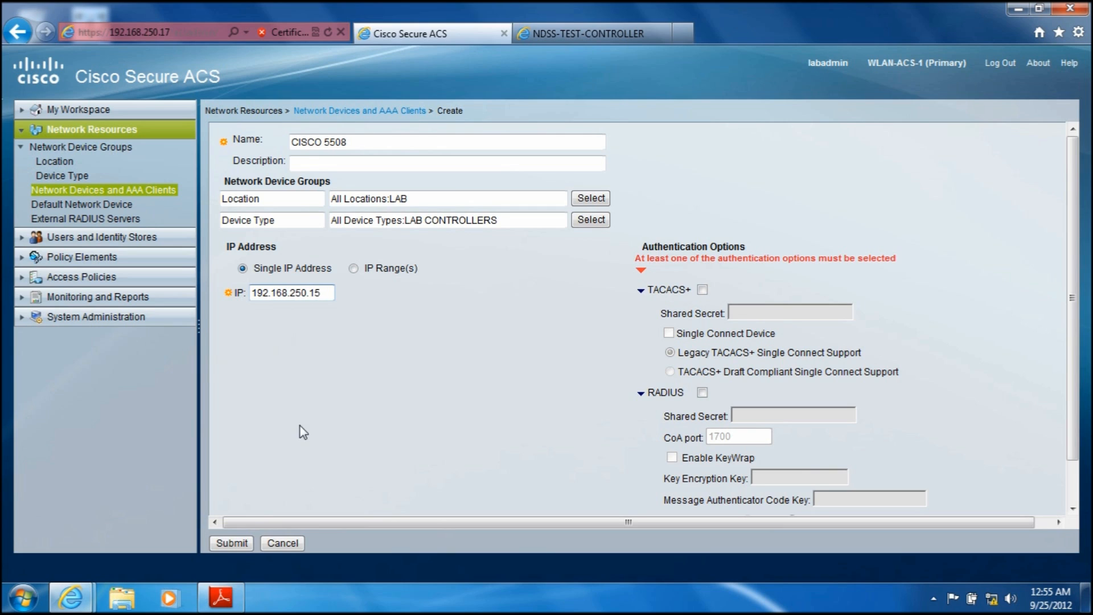
Step: Enable RADIUS authentication for the device, enter the RADIUS shared secret, and submit the new AAA client
click(702, 392)
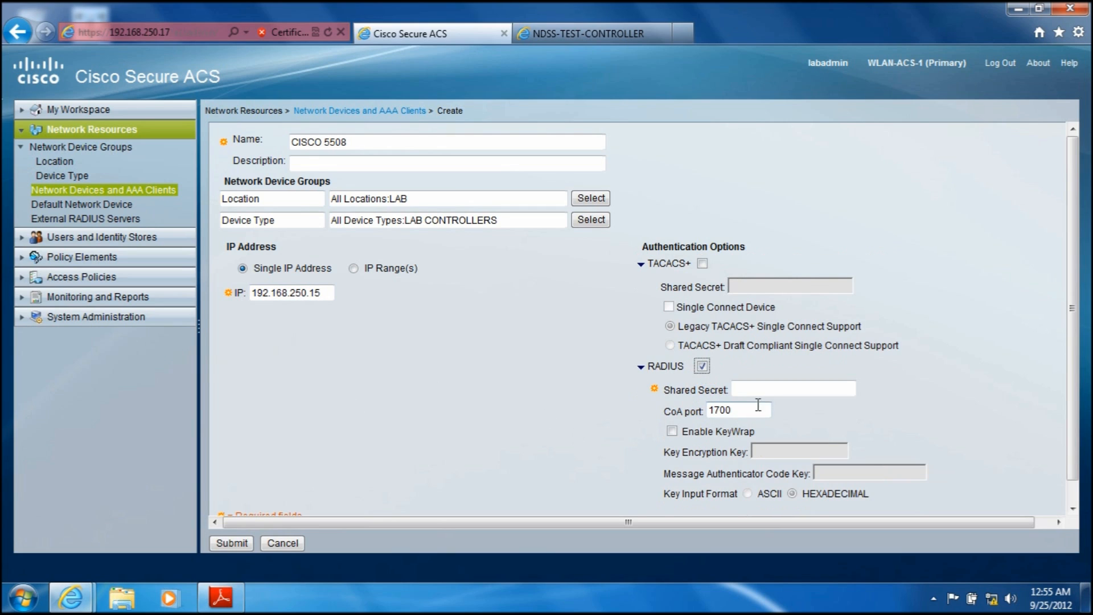
click(759, 389)
text(cisco)
click(231, 544)
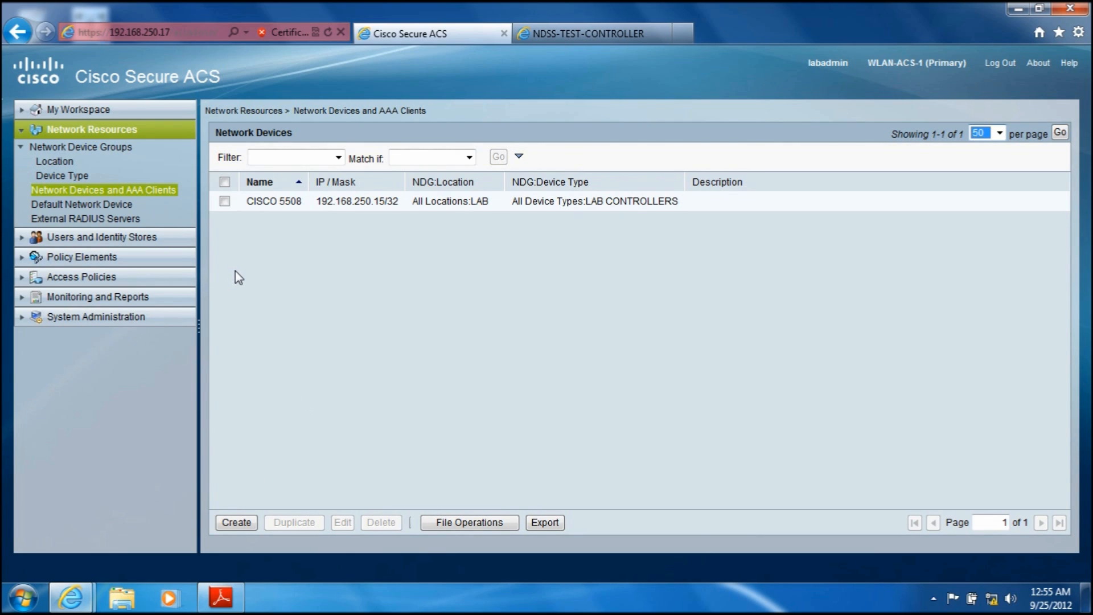
Step: Open the Active Directory external identity store and test its connection to the ndss.lab domain
click(26, 238)
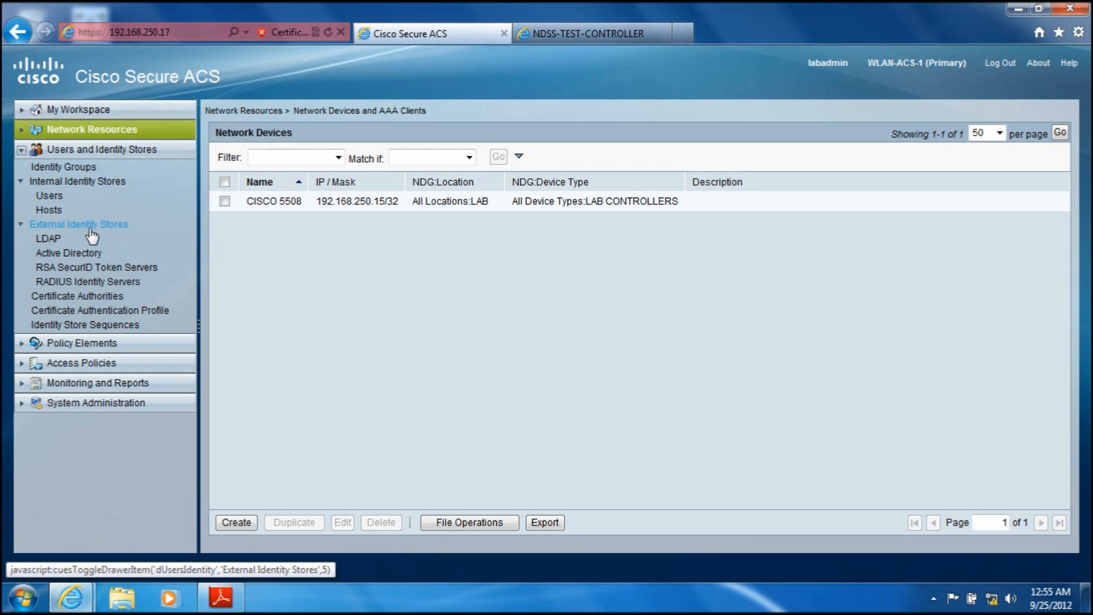
click(235, 609)
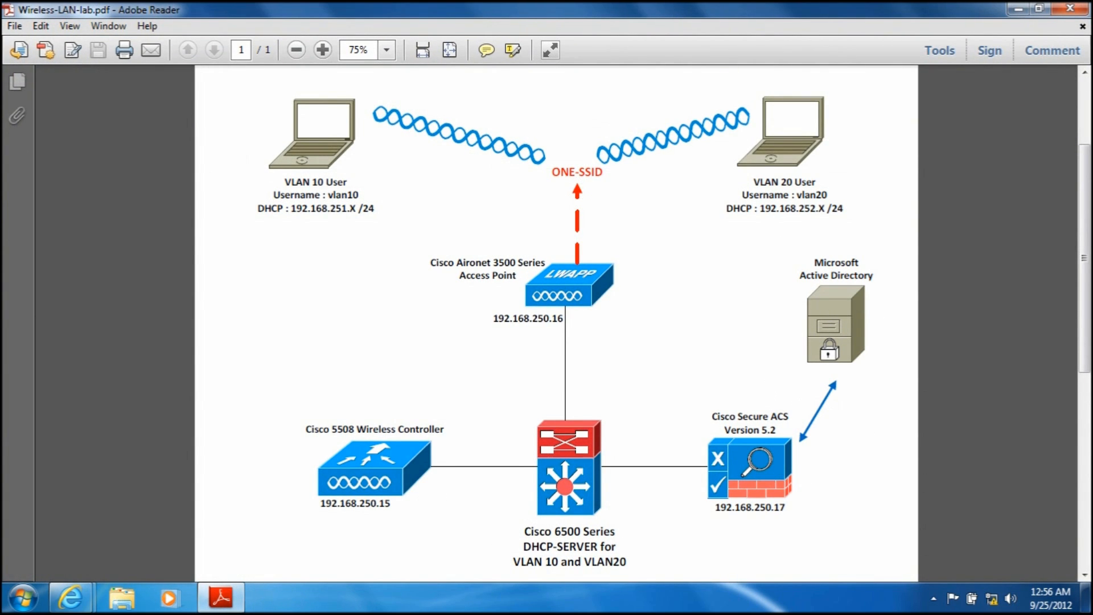
key(alt+Tab)
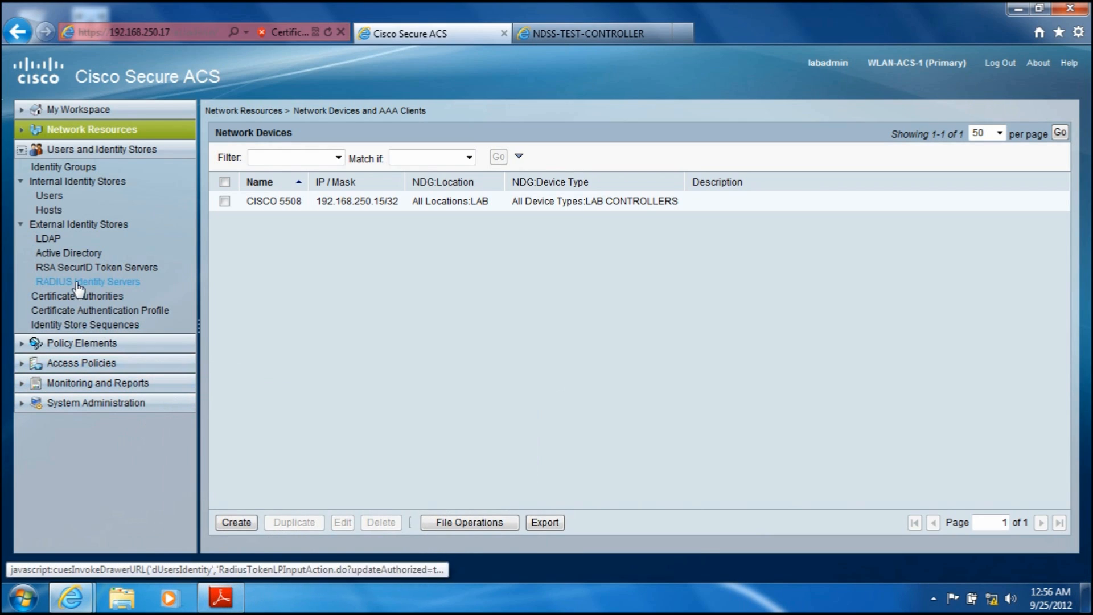
click(68, 255)
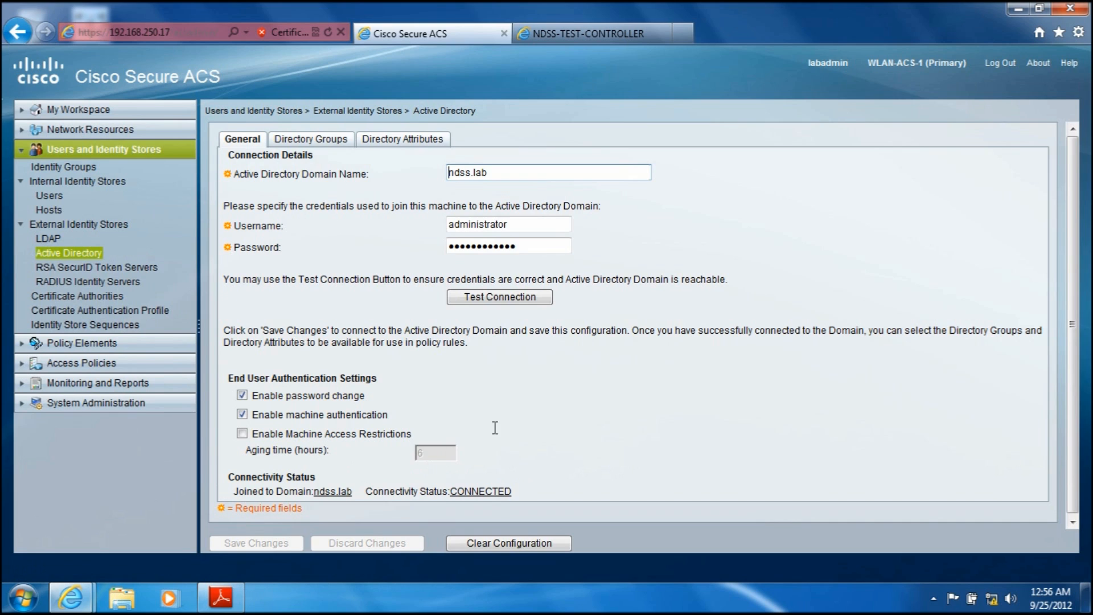
click(488, 297)
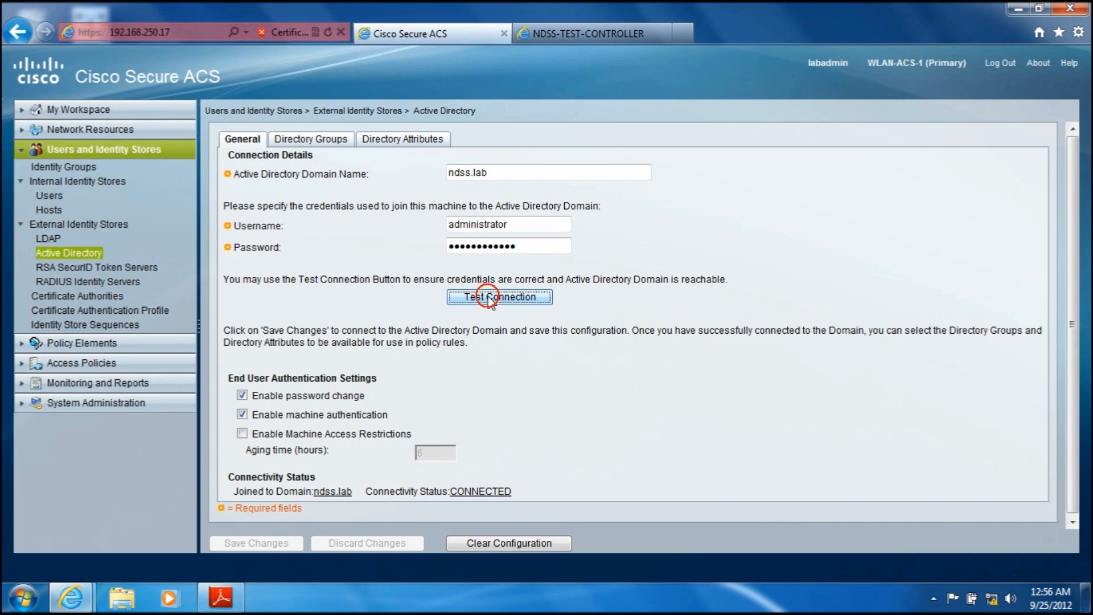
click(641, 359)
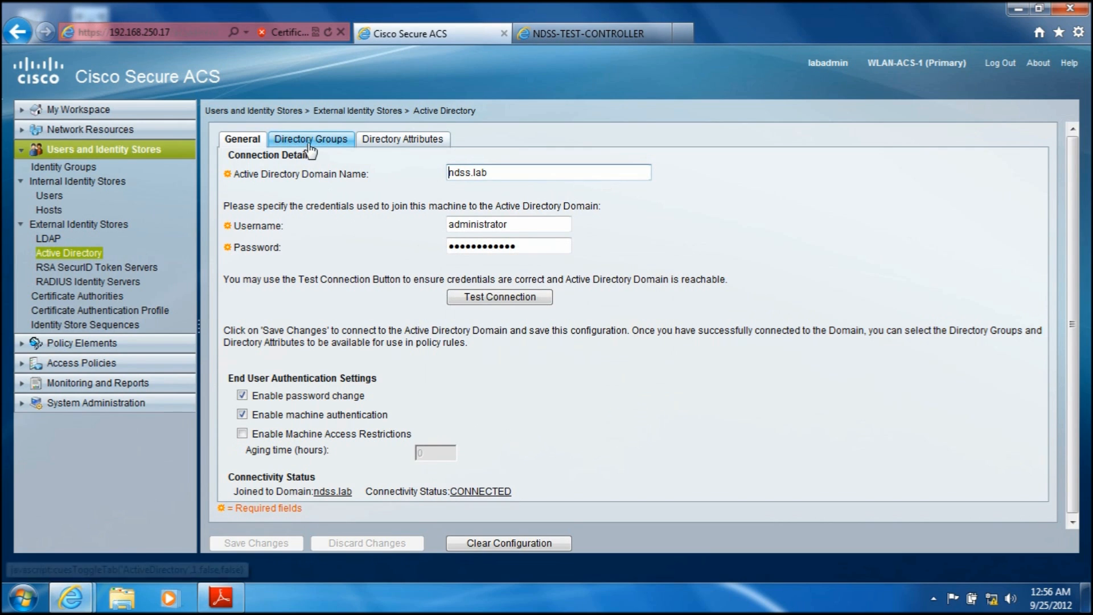
Step: Add the ndss.lab/Users/Wireless-VLAN10 and Wireless-VLAN20 groups to the selected Active Directory directory groups
click(324, 140)
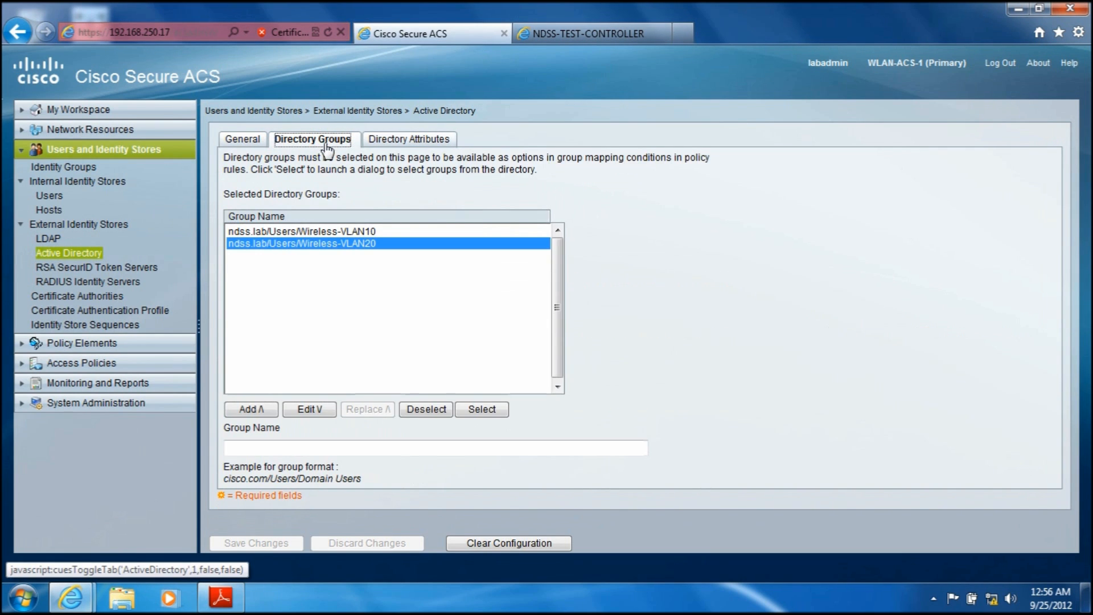
click(491, 412)
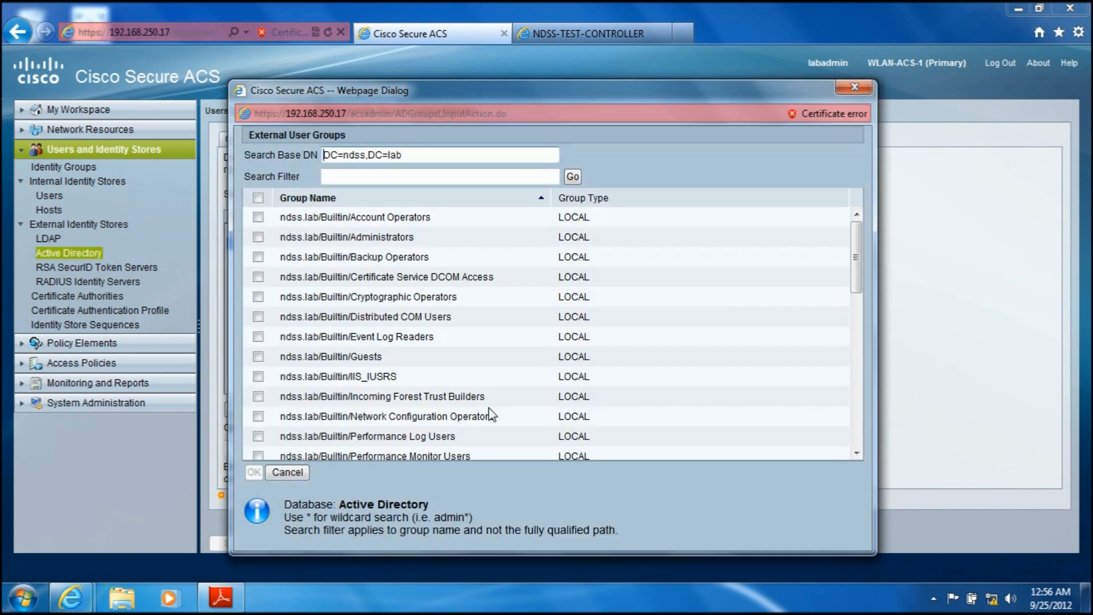
drag(857, 246, 857, 405)
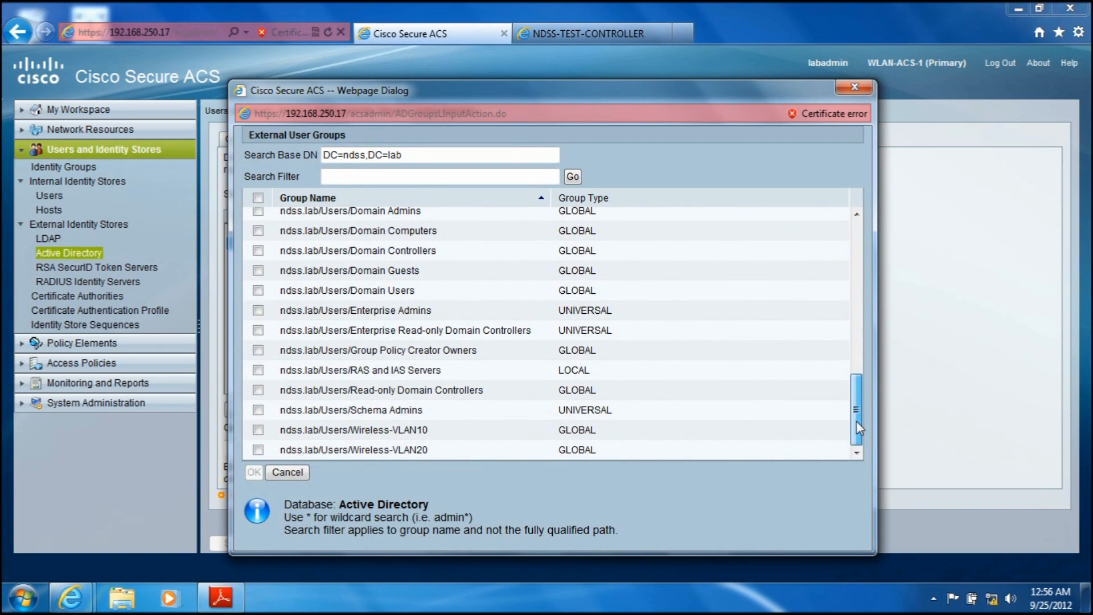
click(257, 430)
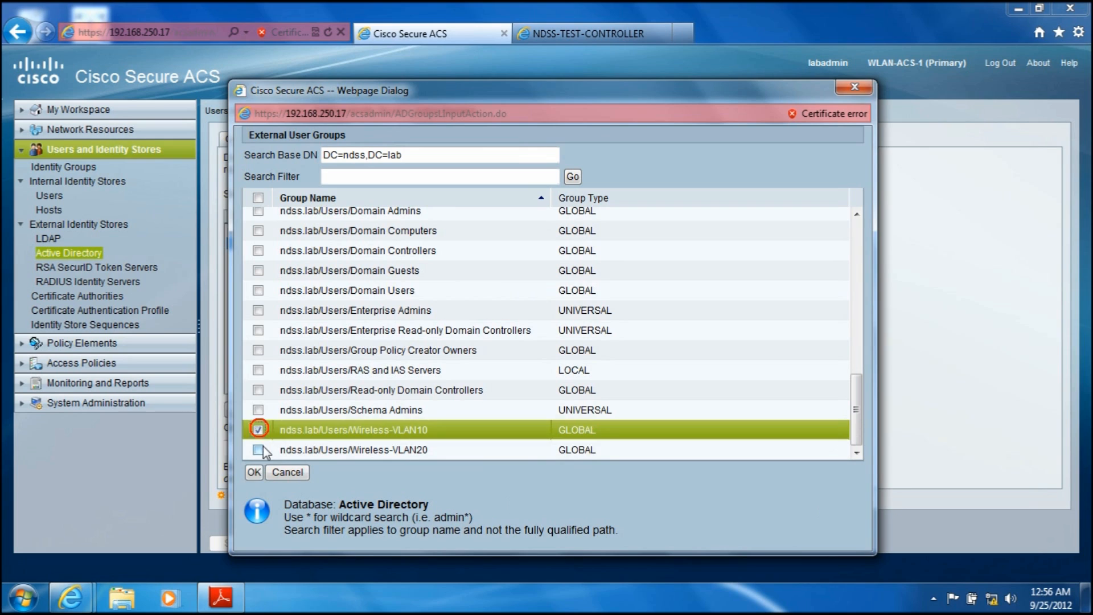
click(258, 450)
click(254, 472)
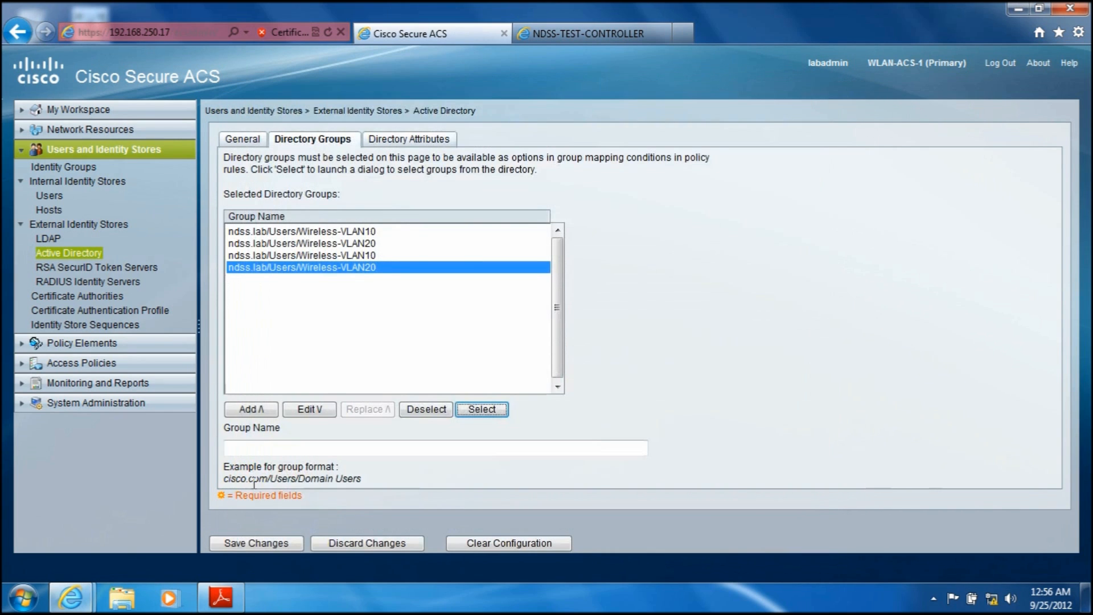
Step: Remove the duplicate Wireless-VLAN10 and Wireless-VLAN20 entries from the selected directory groups, saving the changes while moving on to Policy Elements
click(302, 233)
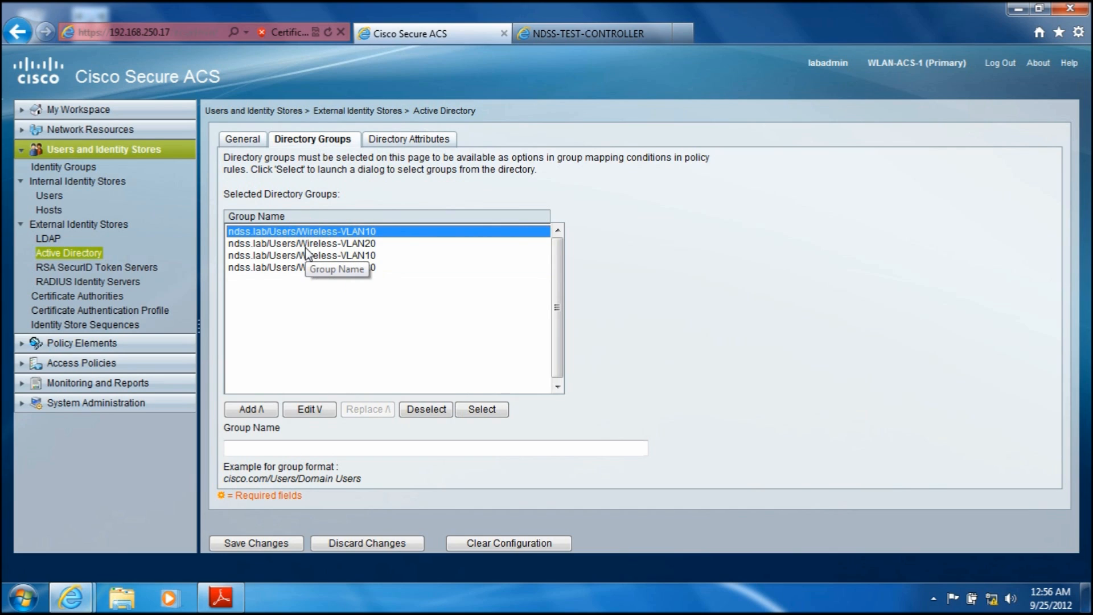
click(305, 245)
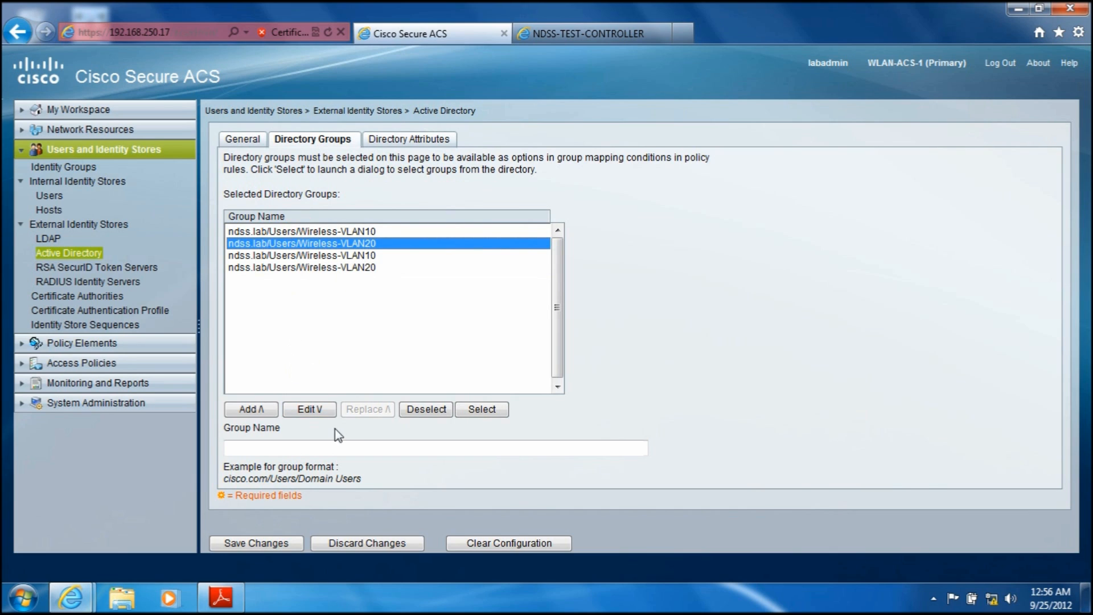
click(285, 231)
click(416, 409)
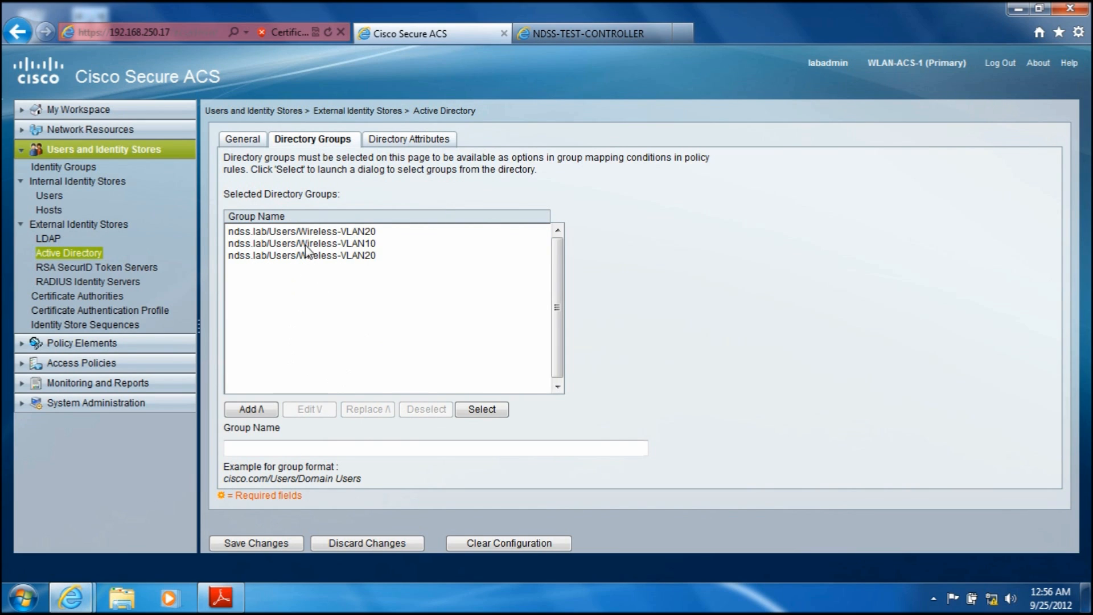
click(299, 231)
click(433, 409)
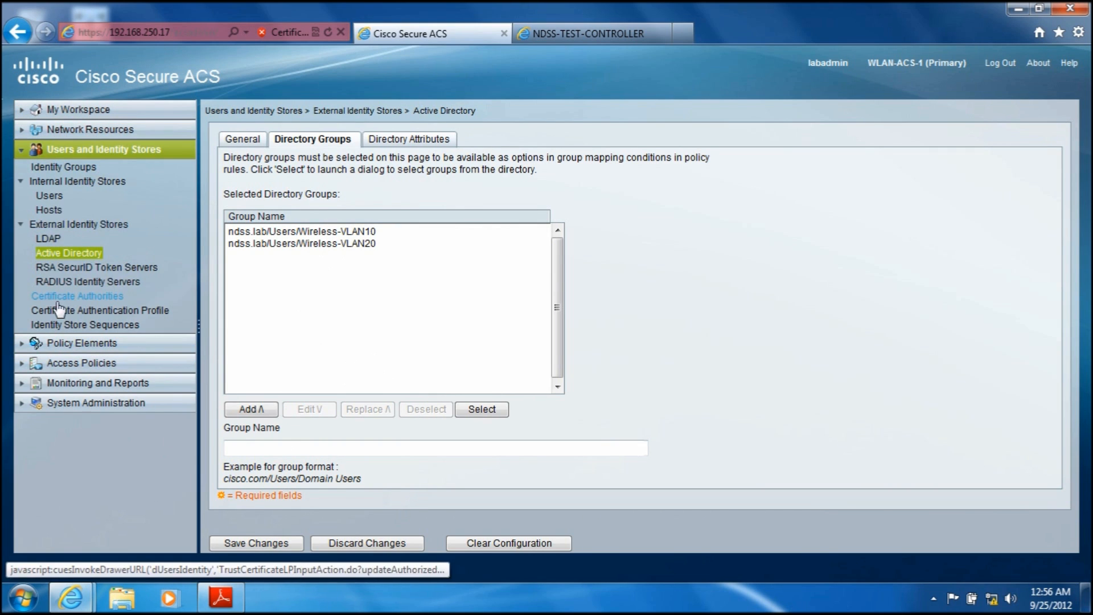
click(50, 346)
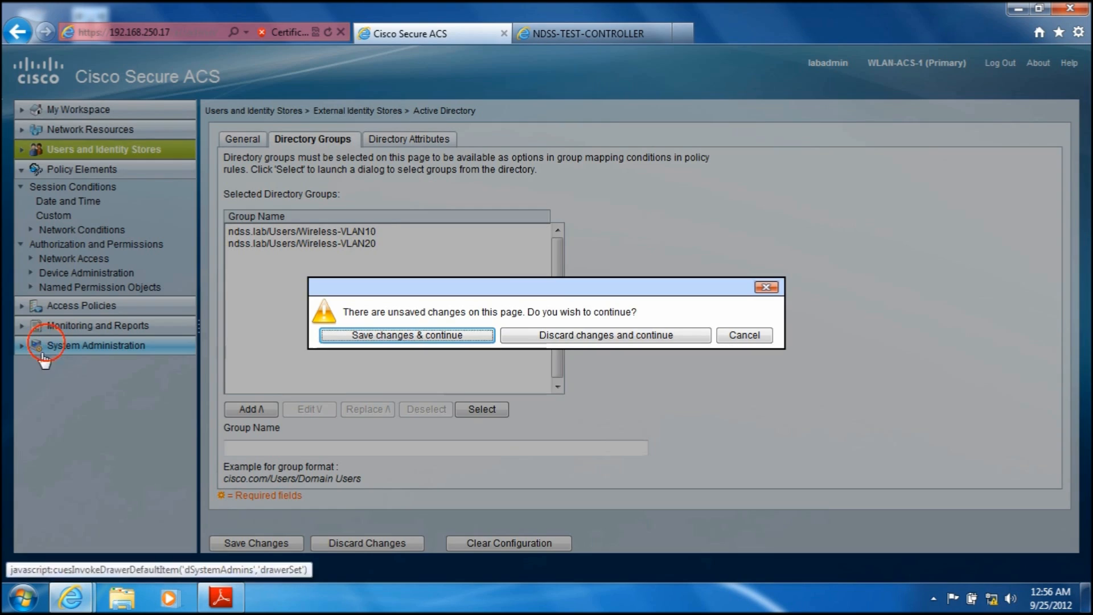
click(369, 337)
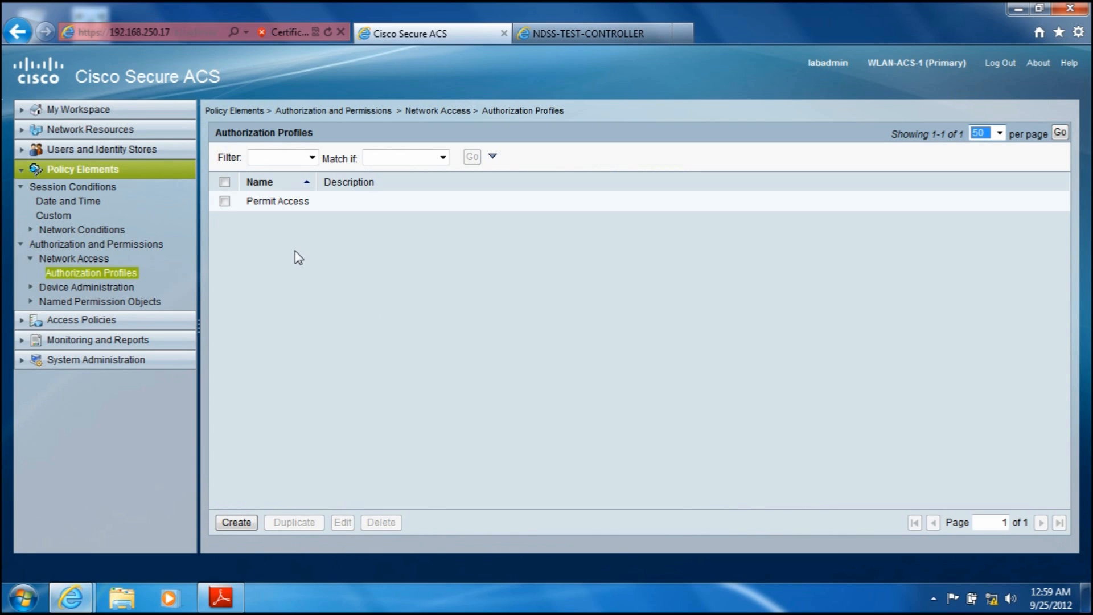
Step: Start a new network access authorization profile named PROFILE-VLAN and look over its common tasks
click(236, 522)
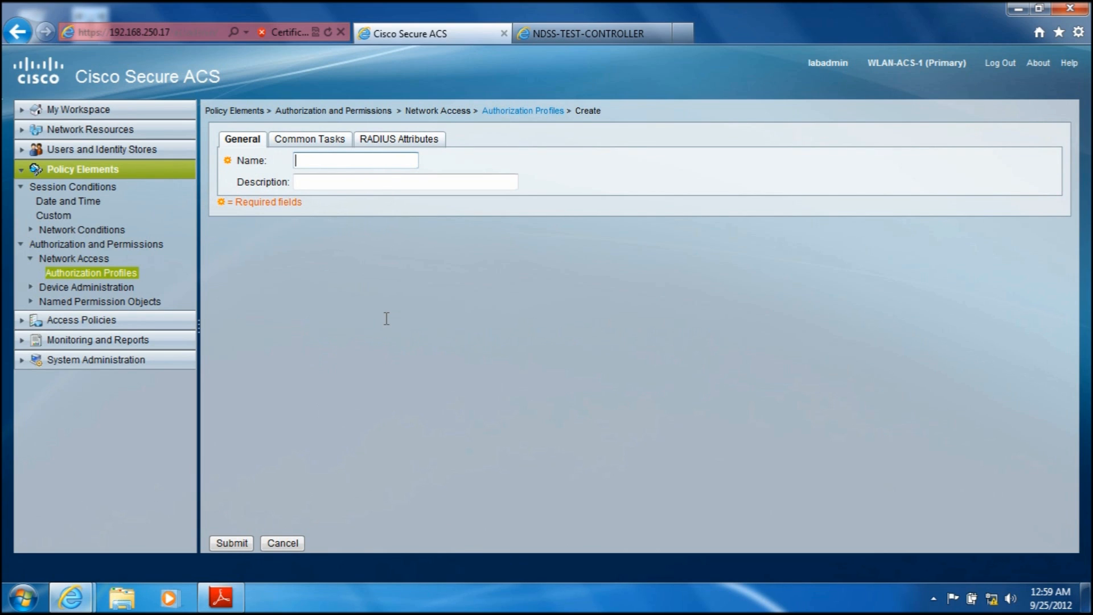
text(PROFILE-VLAN10)
click(309, 139)
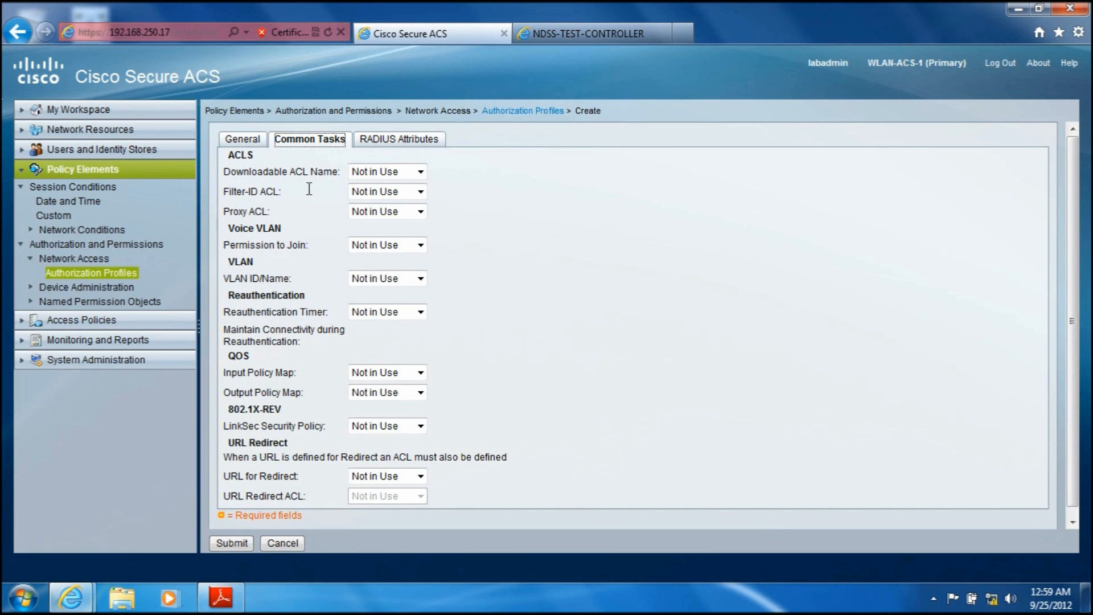
Step: Add the RADIUS-IETF attribute Tunnel-Type to the profile with the static value VLAN and tag 1
click(400, 141)
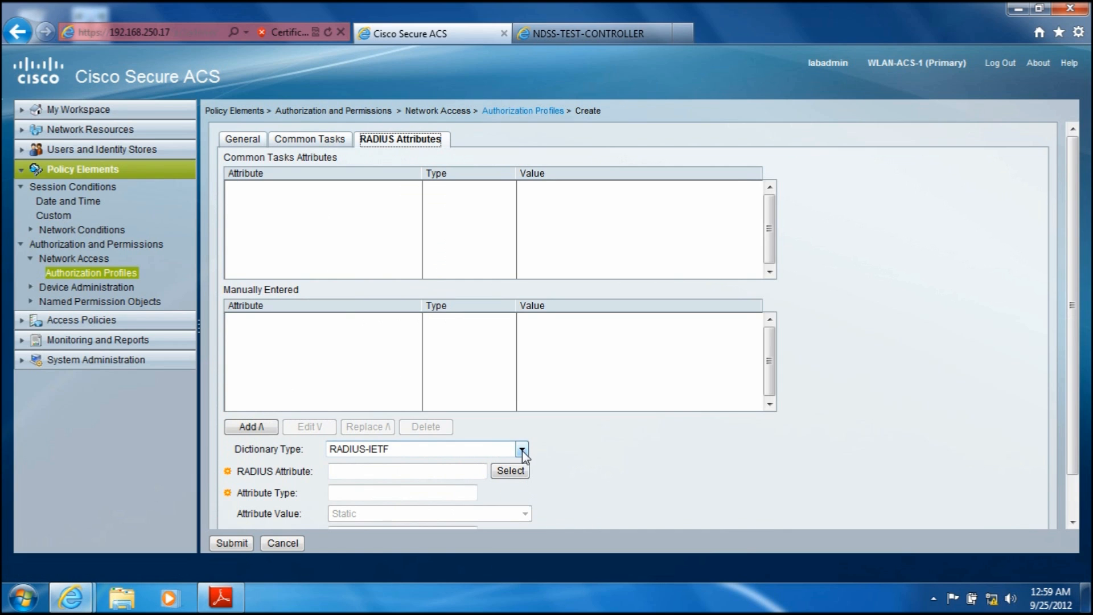
click(510, 472)
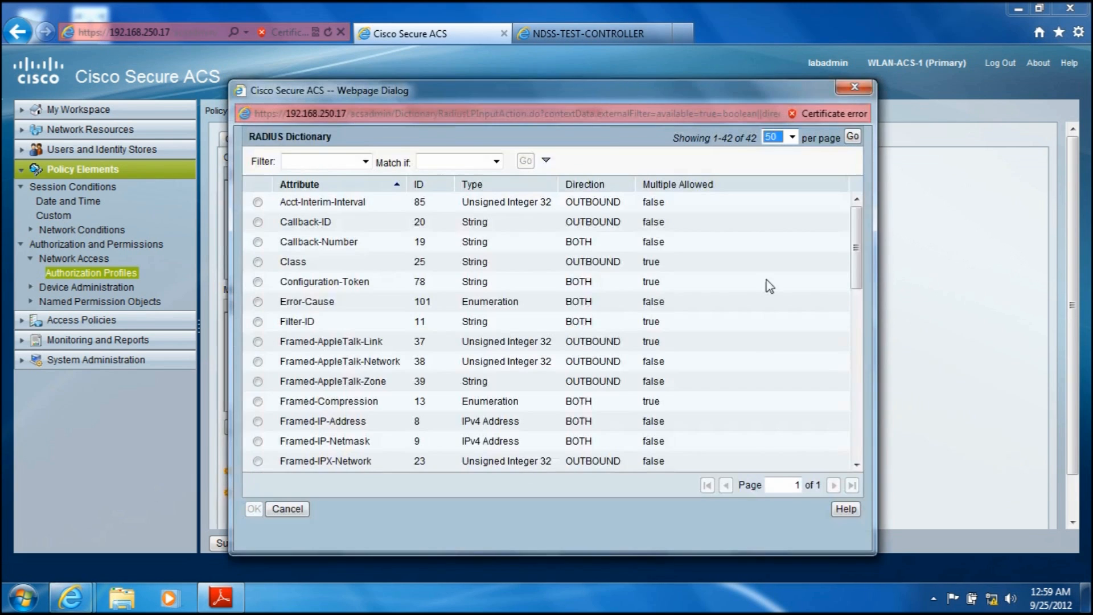
drag(859, 251, 849, 443)
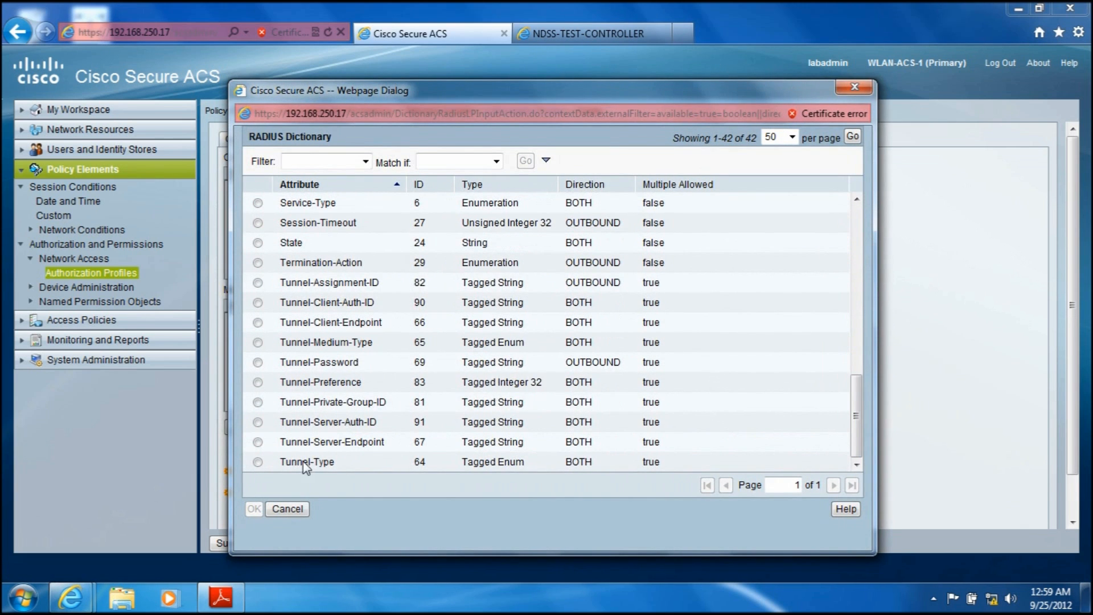
click(258, 461)
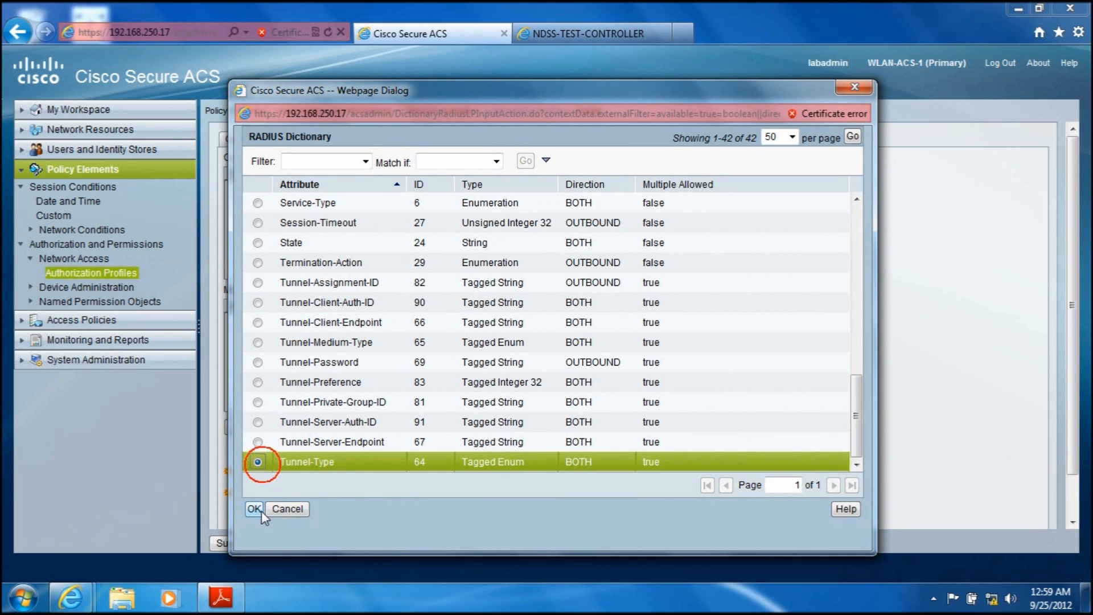
click(254, 509)
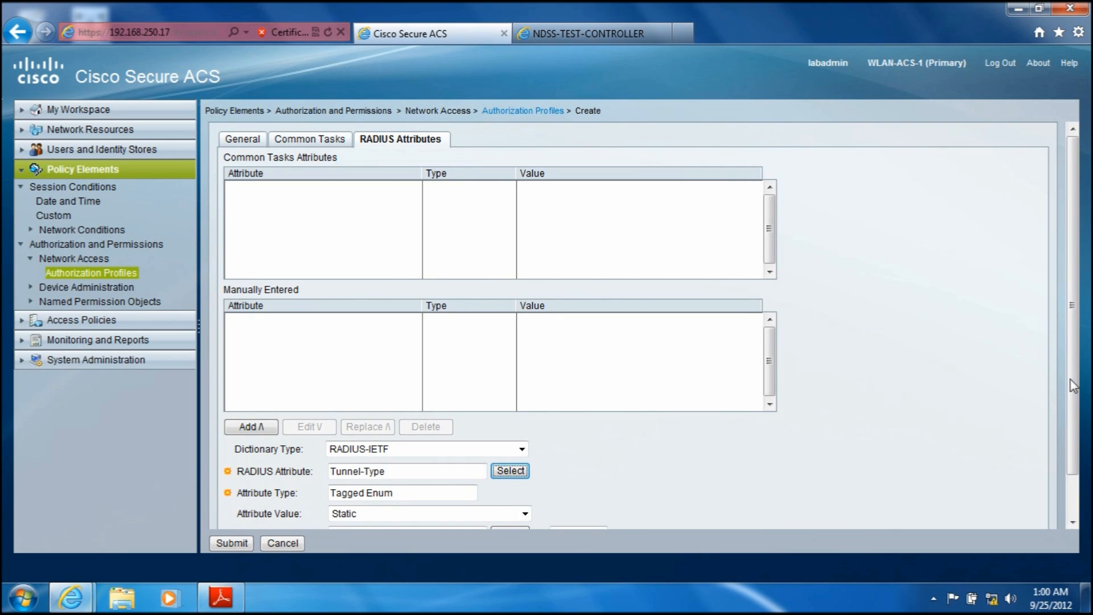
drag(1071, 380, 1068, 453)
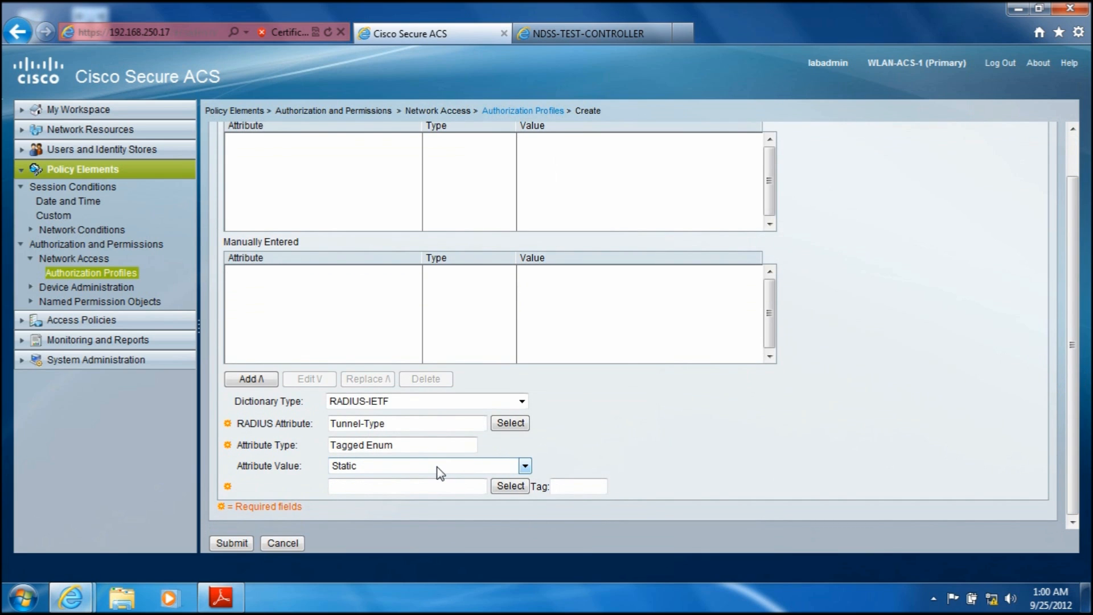
click(511, 487)
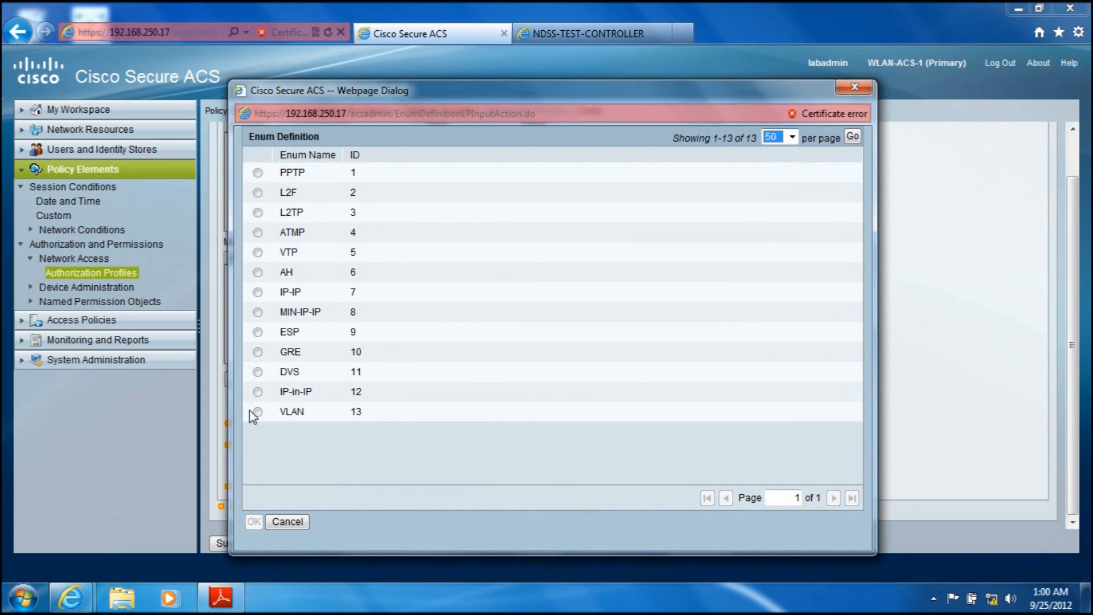
click(258, 412)
click(254, 521)
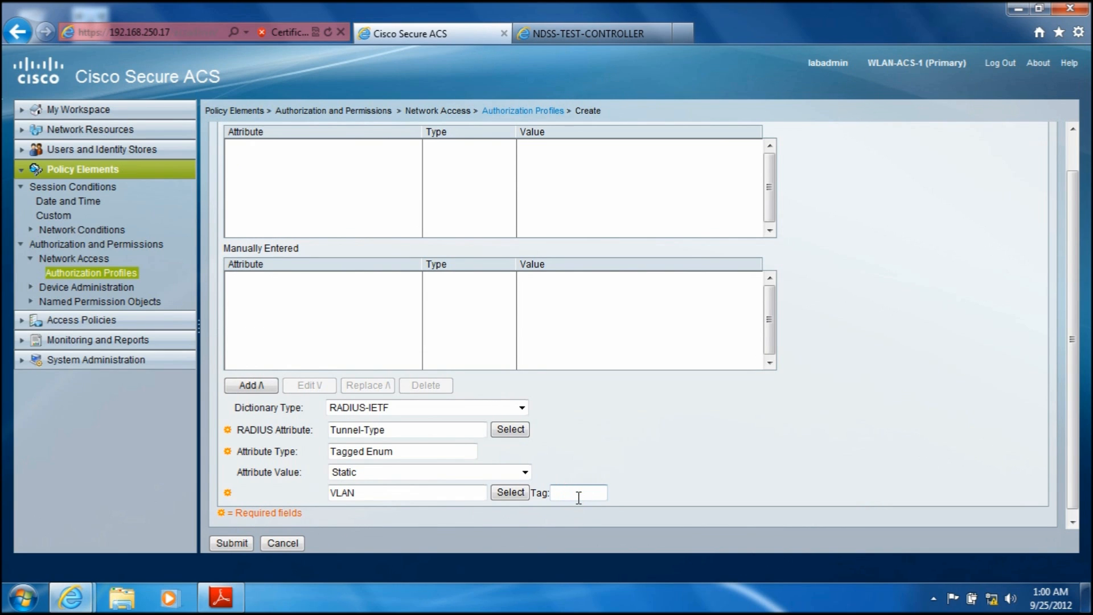
click(248, 388)
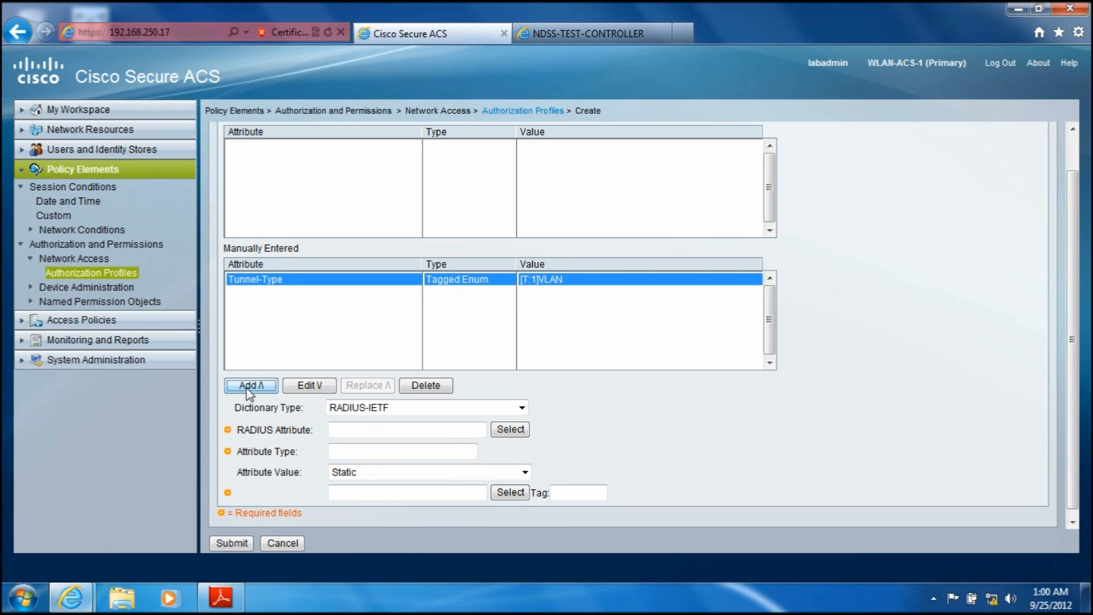
Step: Add the RADIUS-IETF attribute Tunnel-Medium-Type to the profile with the static value 802 and tag 1
click(510, 429)
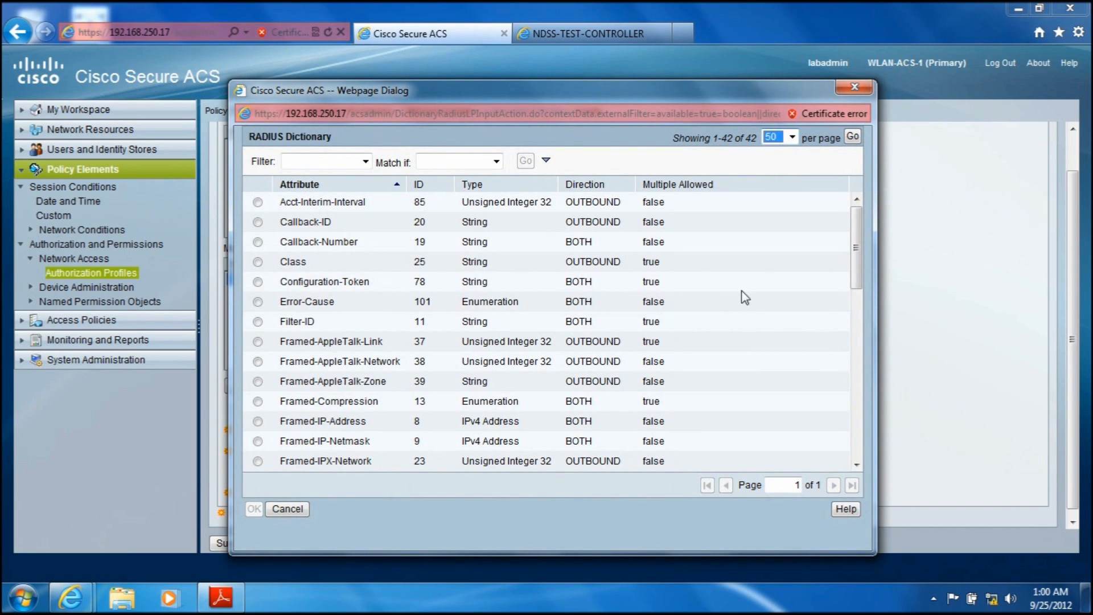
drag(857, 234, 859, 405)
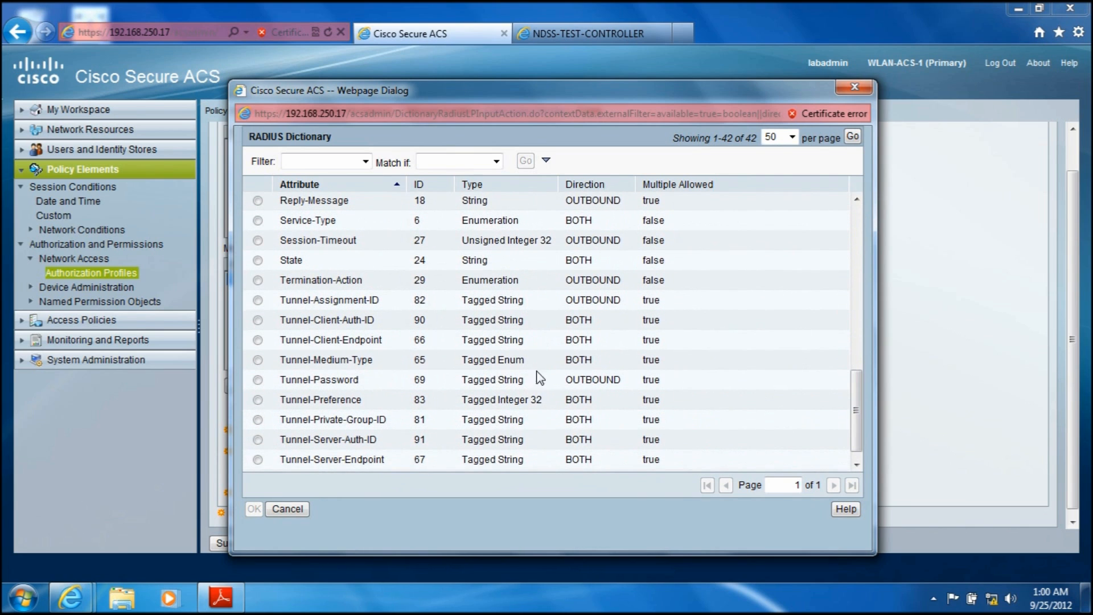
click(258, 360)
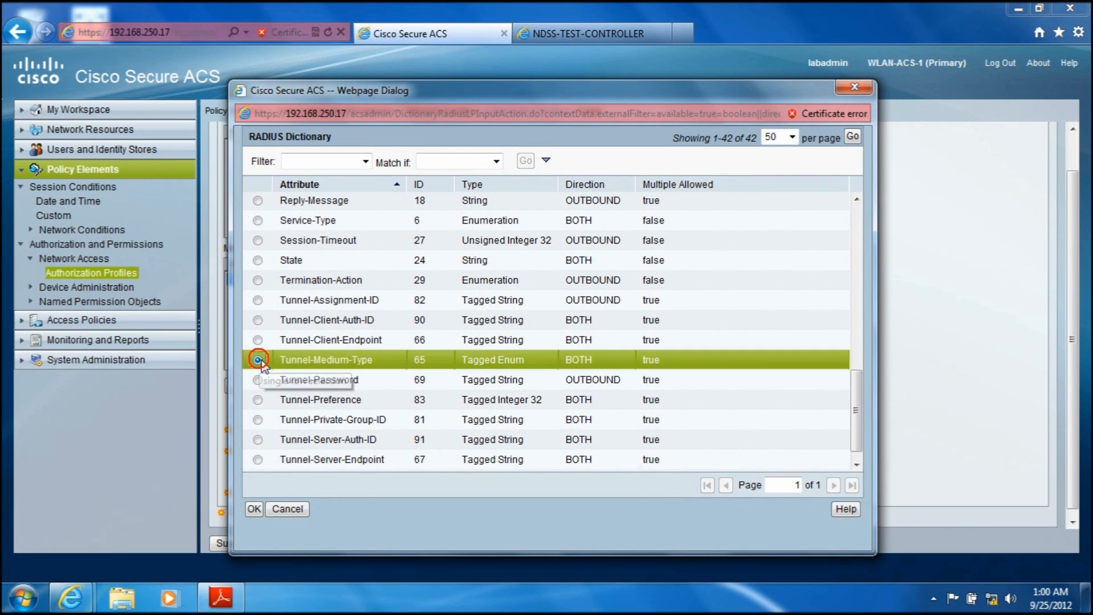
click(252, 514)
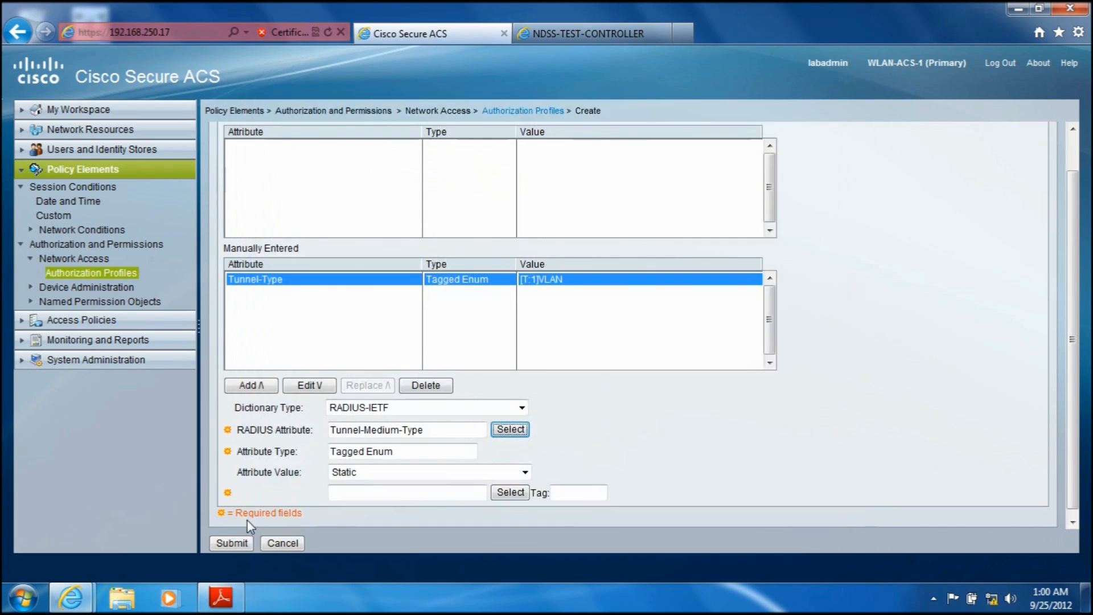
click(510, 492)
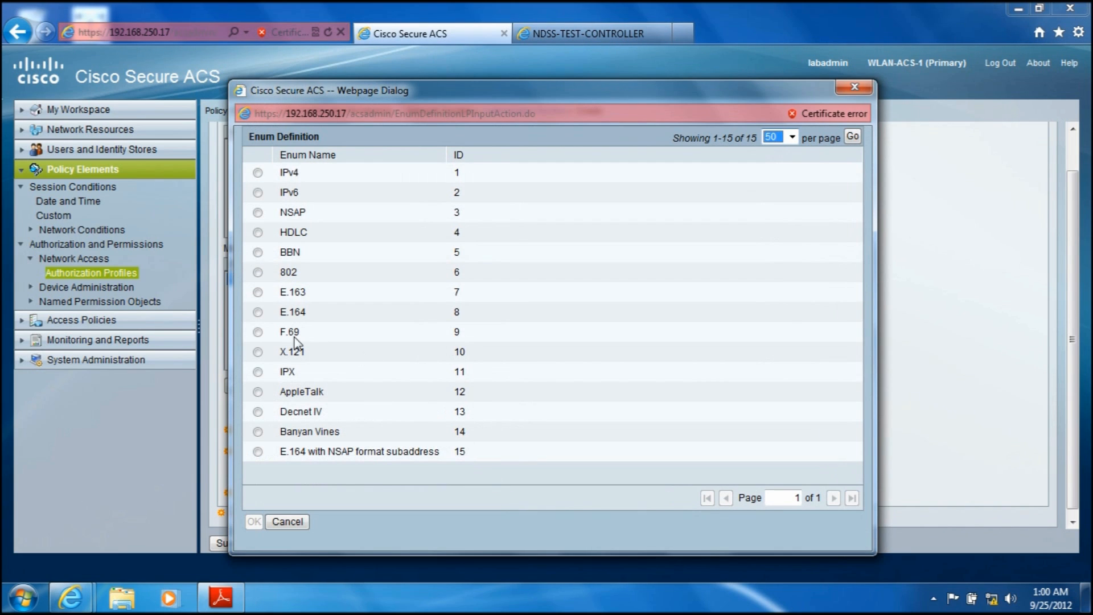
click(257, 272)
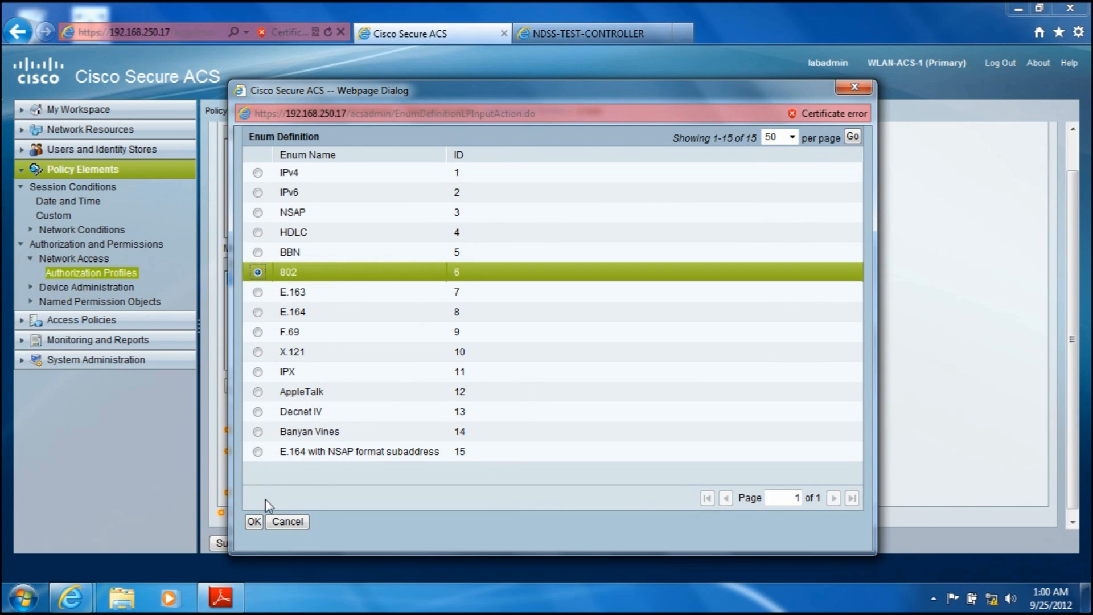
click(255, 522)
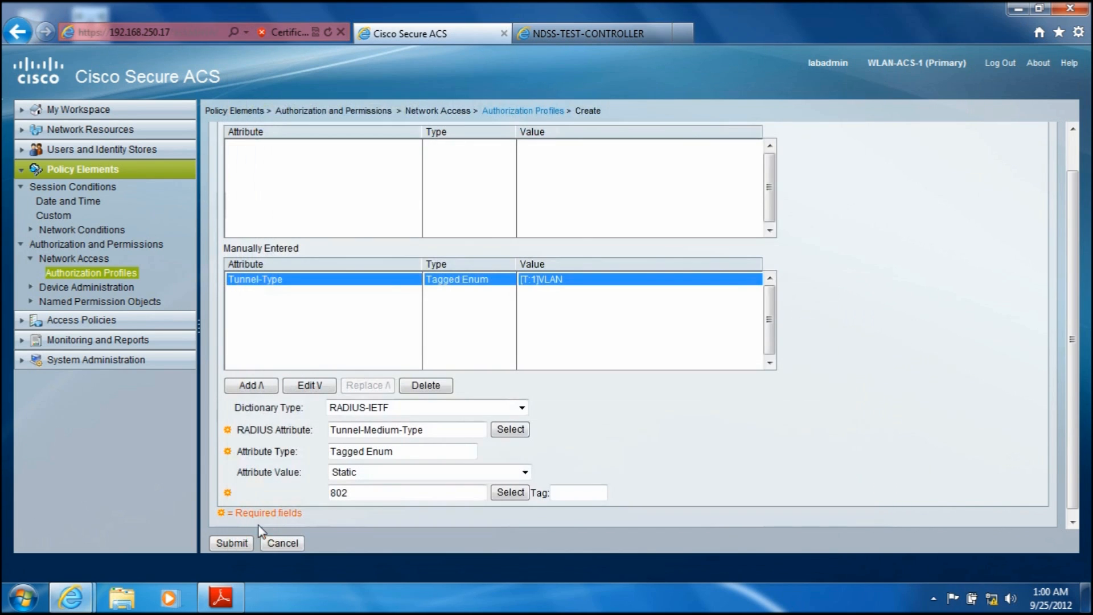
click(249, 387)
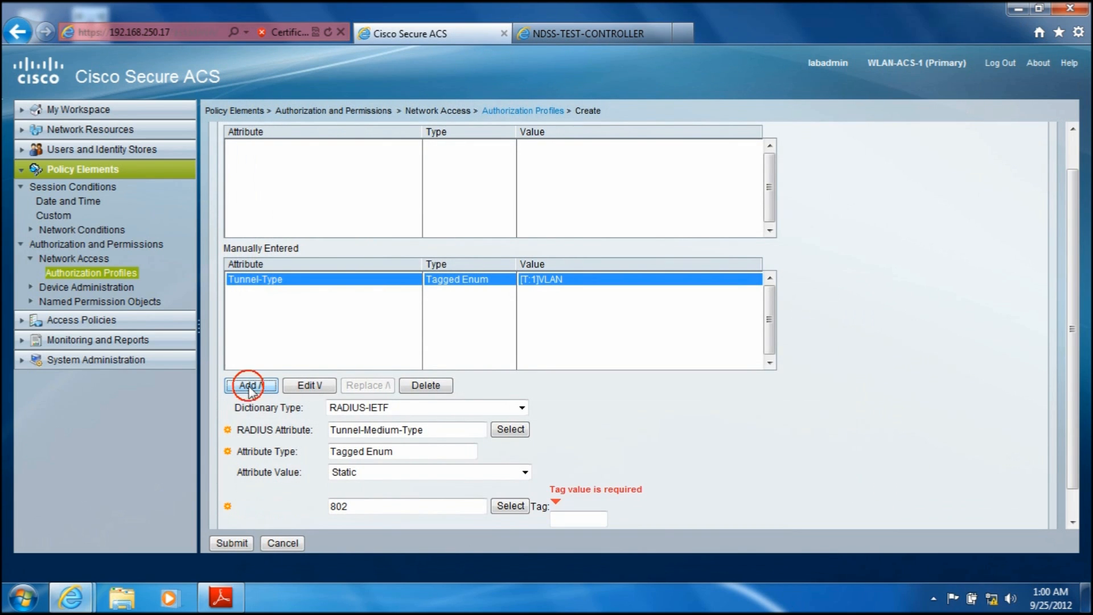
click(577, 517)
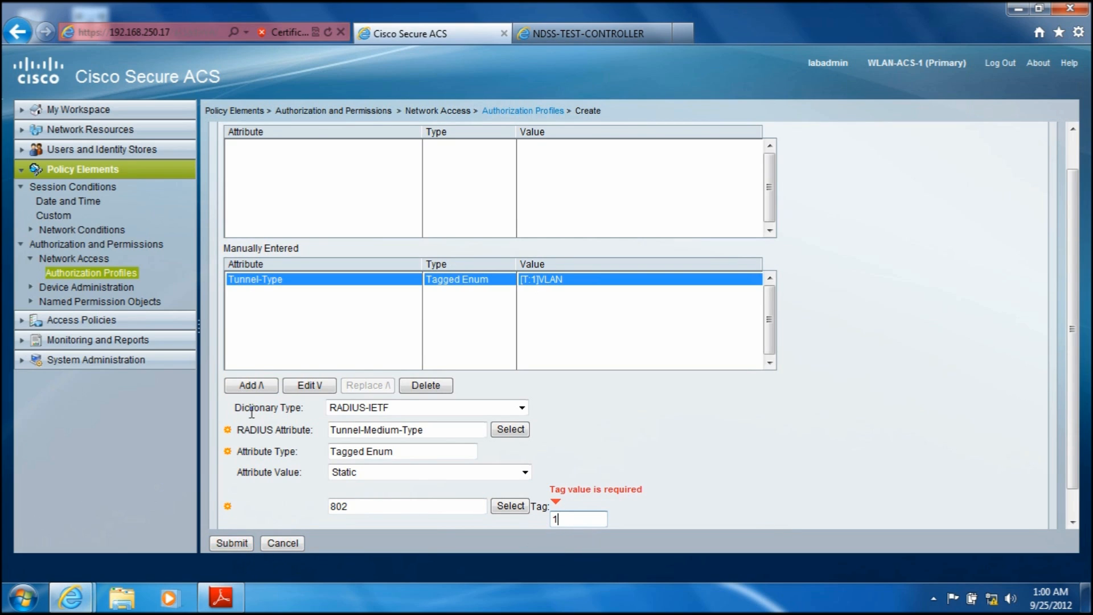
click(267, 385)
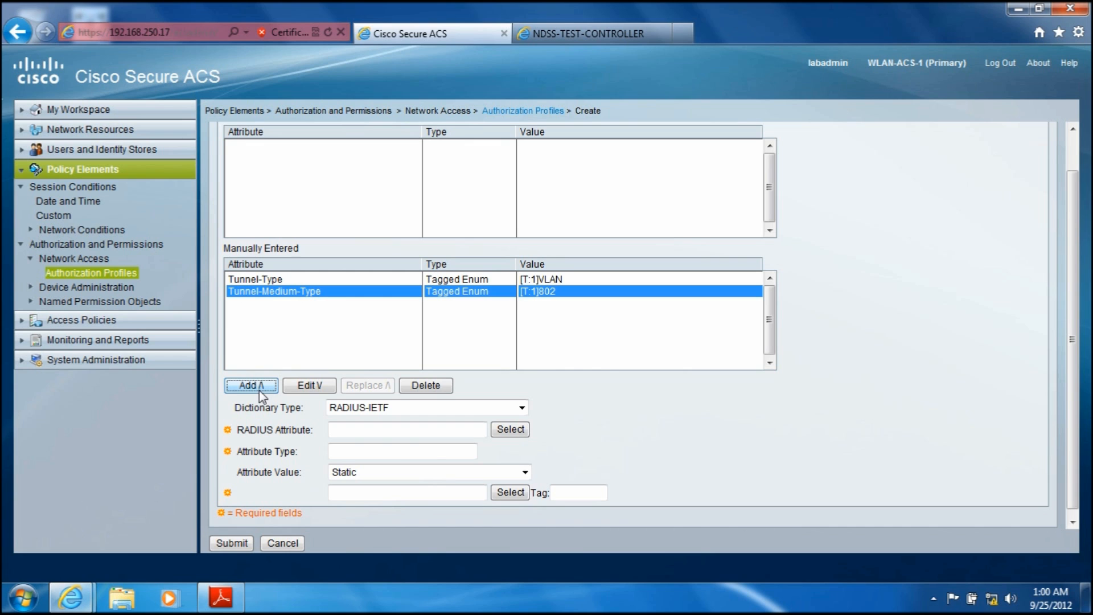
Step: Add the RADIUS-IETF attribute Tunnel-Private-Group-ID to the profile with the static value 10 and tag 1
click(517, 430)
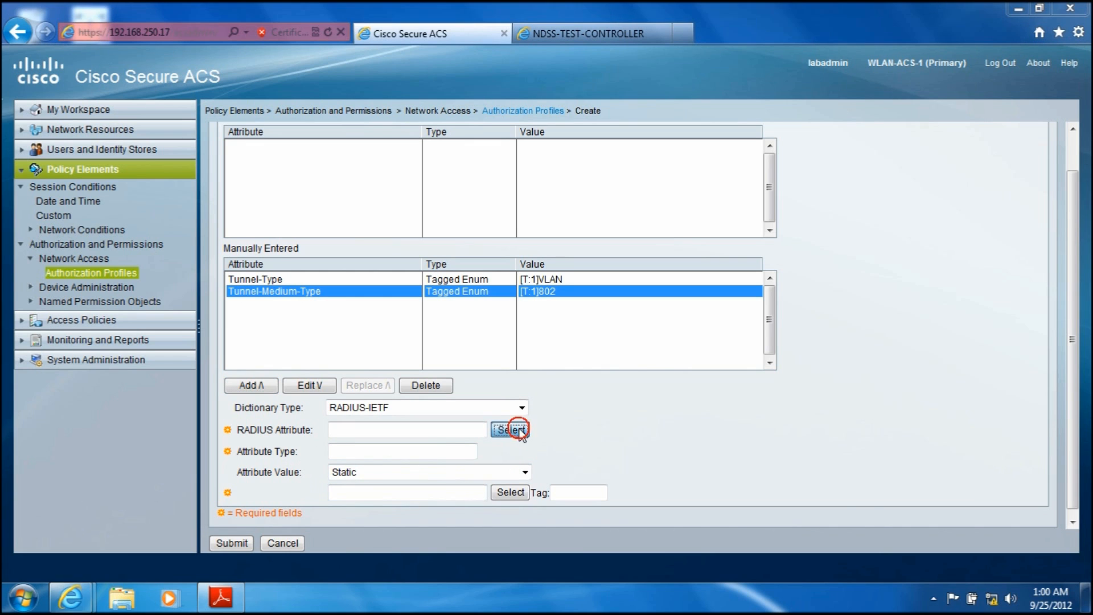
drag(858, 275, 857, 459)
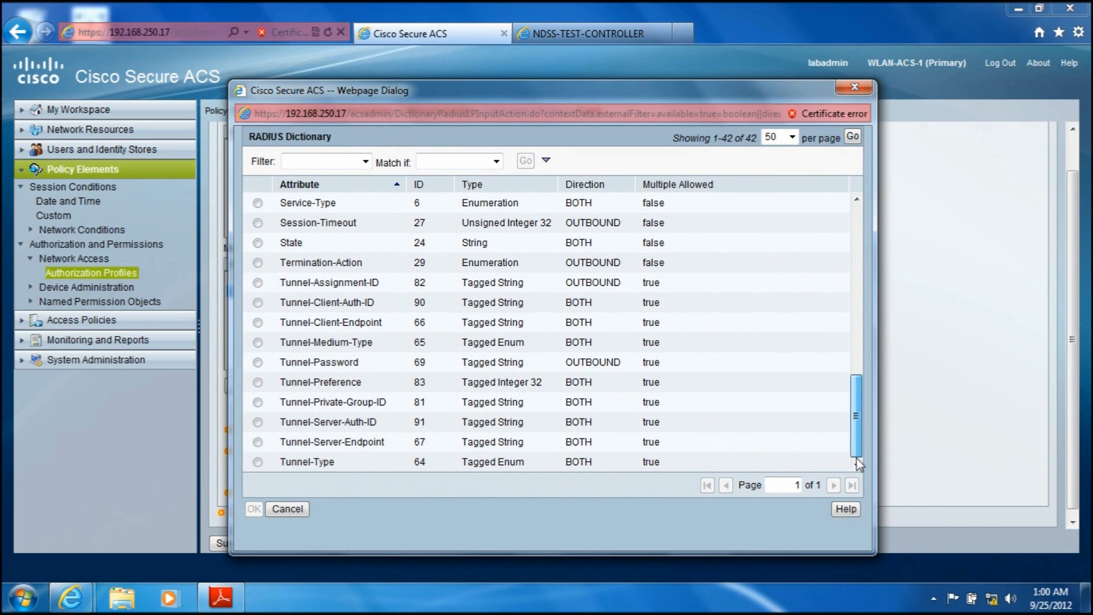
click(258, 402)
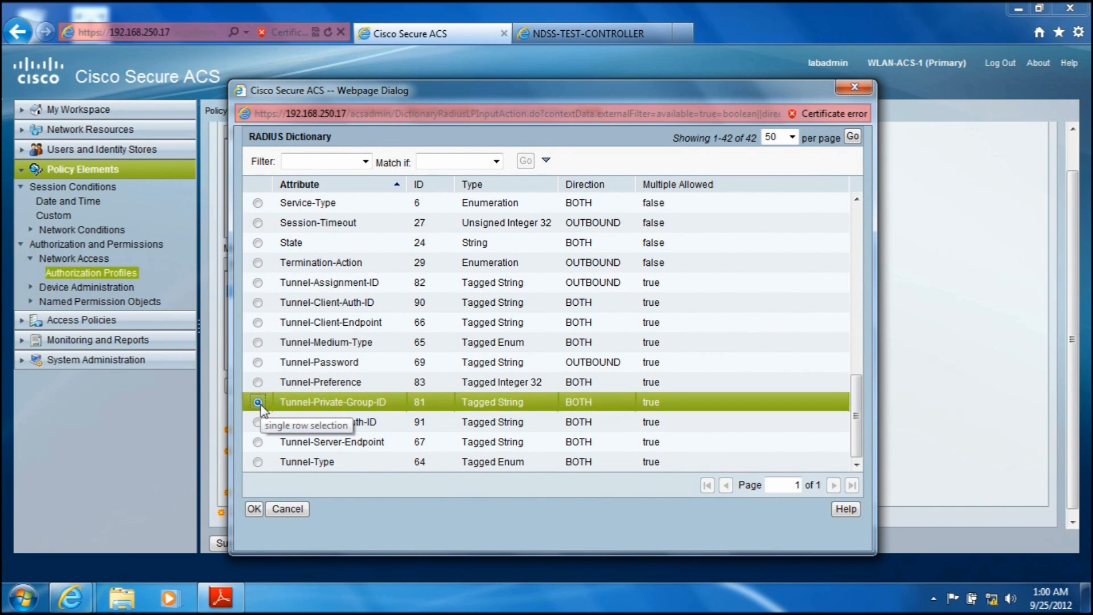
click(253, 509)
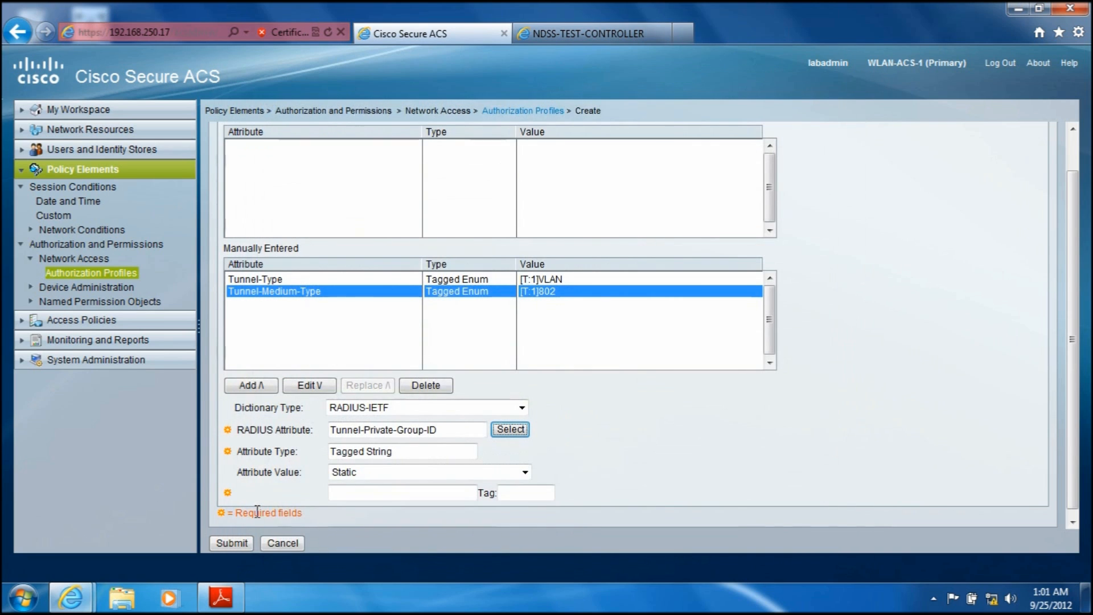
click(391, 496)
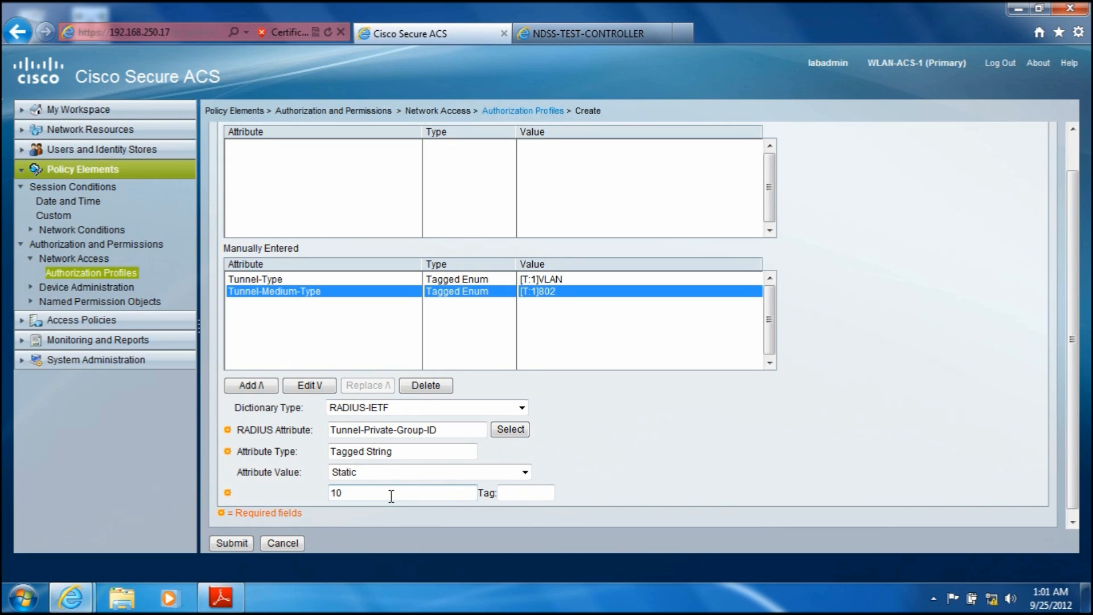
click(515, 495)
text(1)
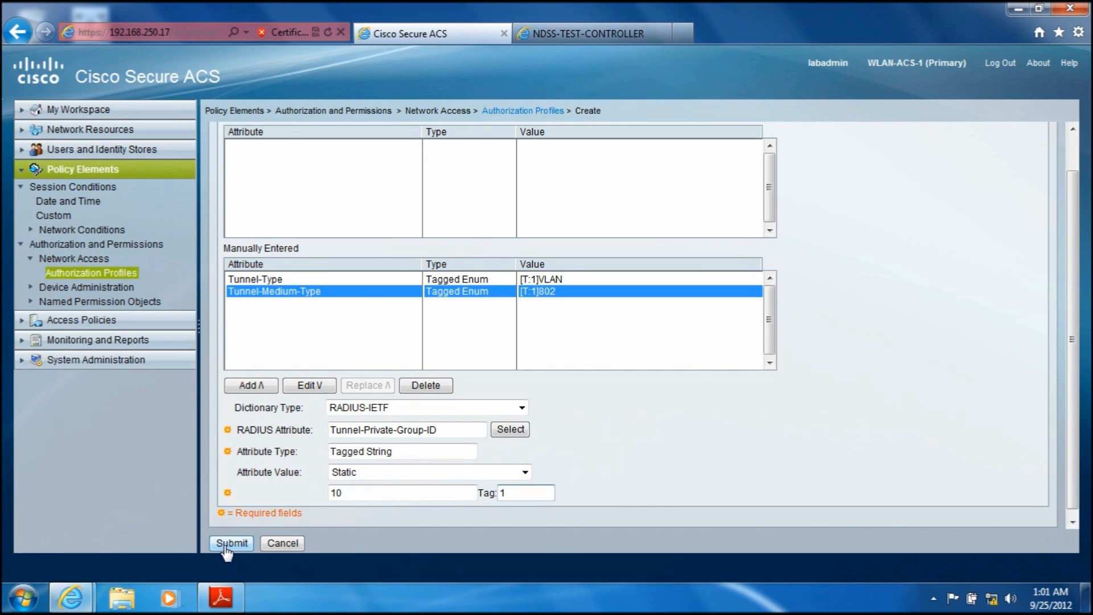
click(252, 386)
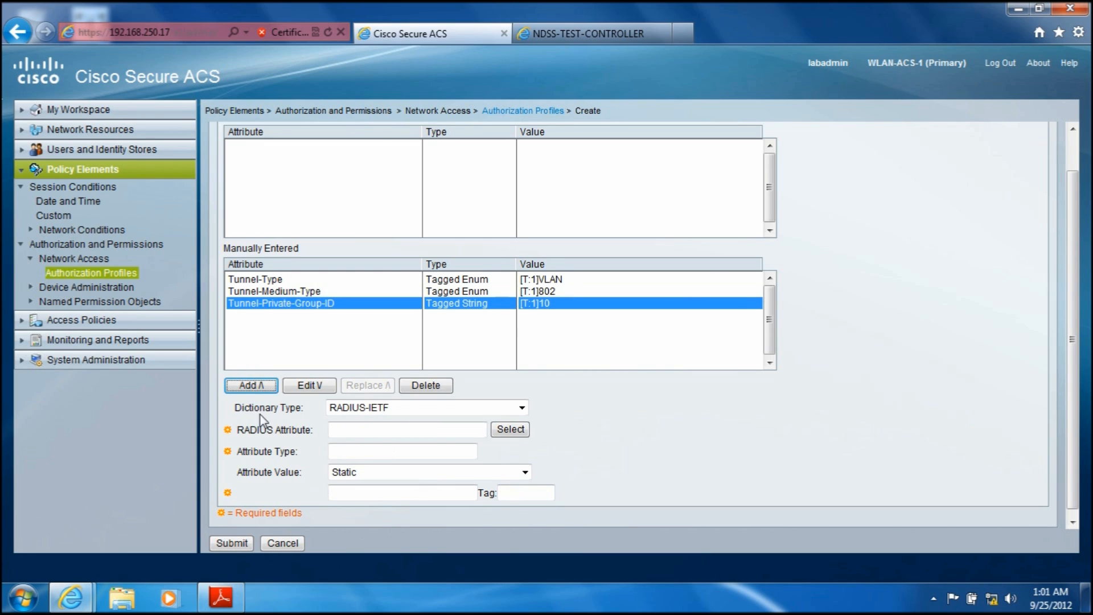
click(271, 280)
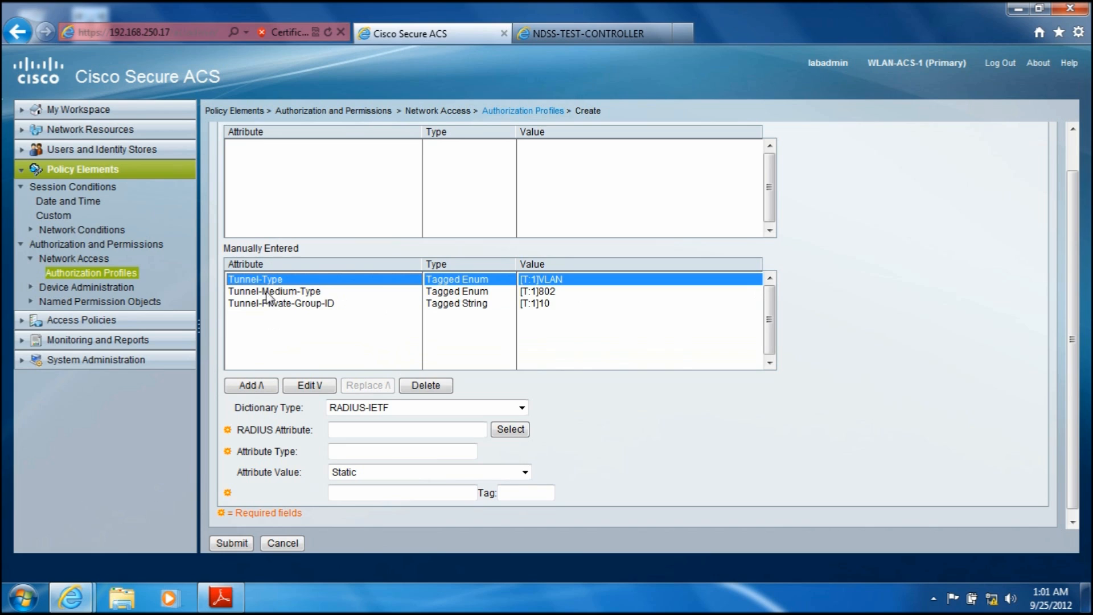
click(269, 292)
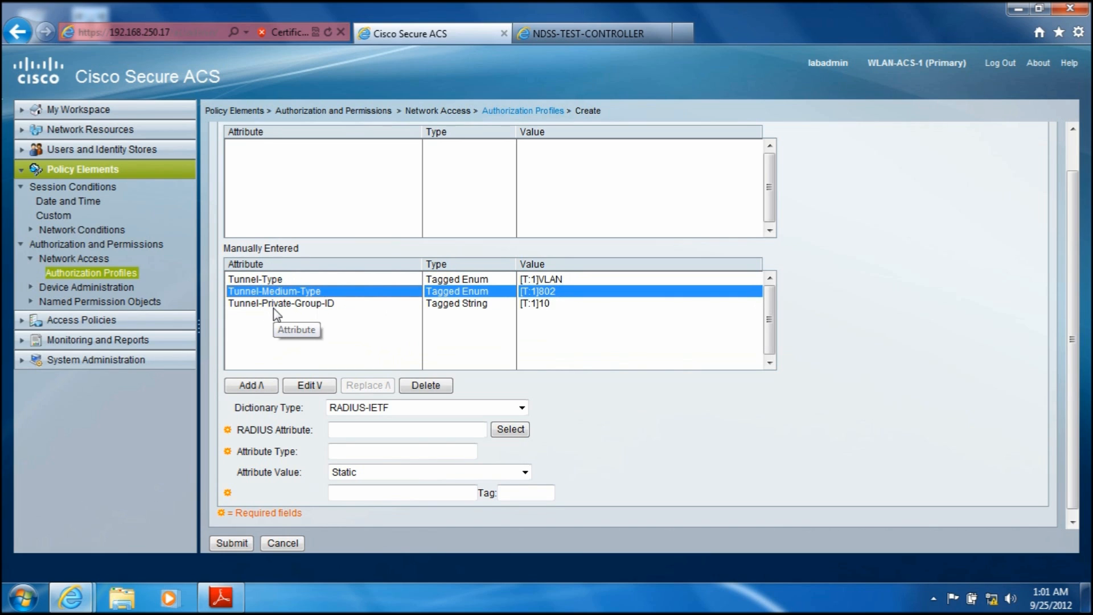
Step: Submit the finished VLAN 10 authorization profile and start a new one named PROFILE-VLAN20
click(274, 307)
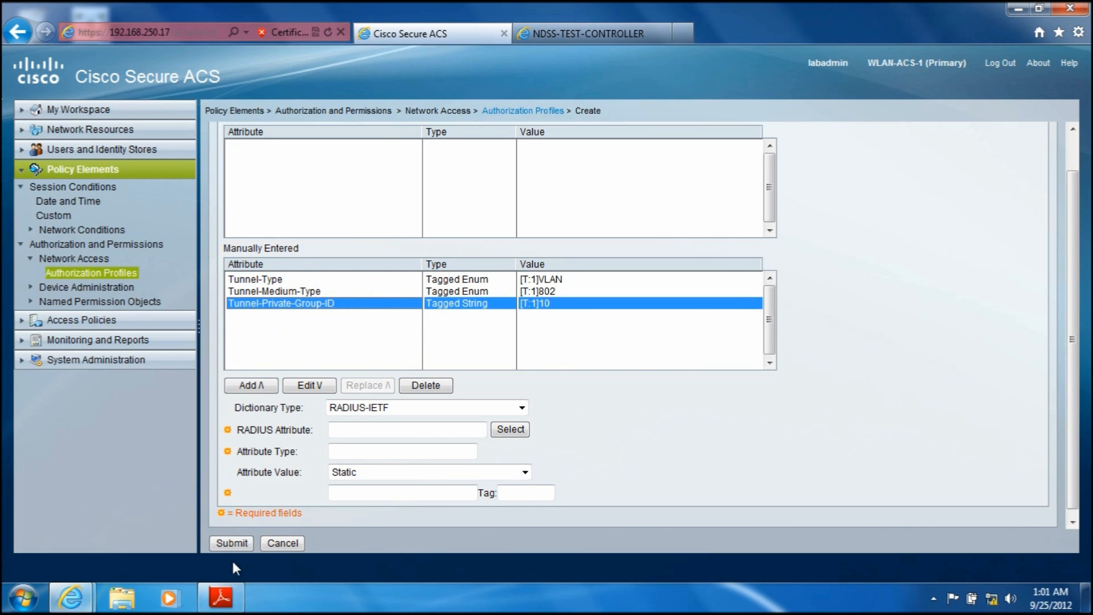
click(232, 543)
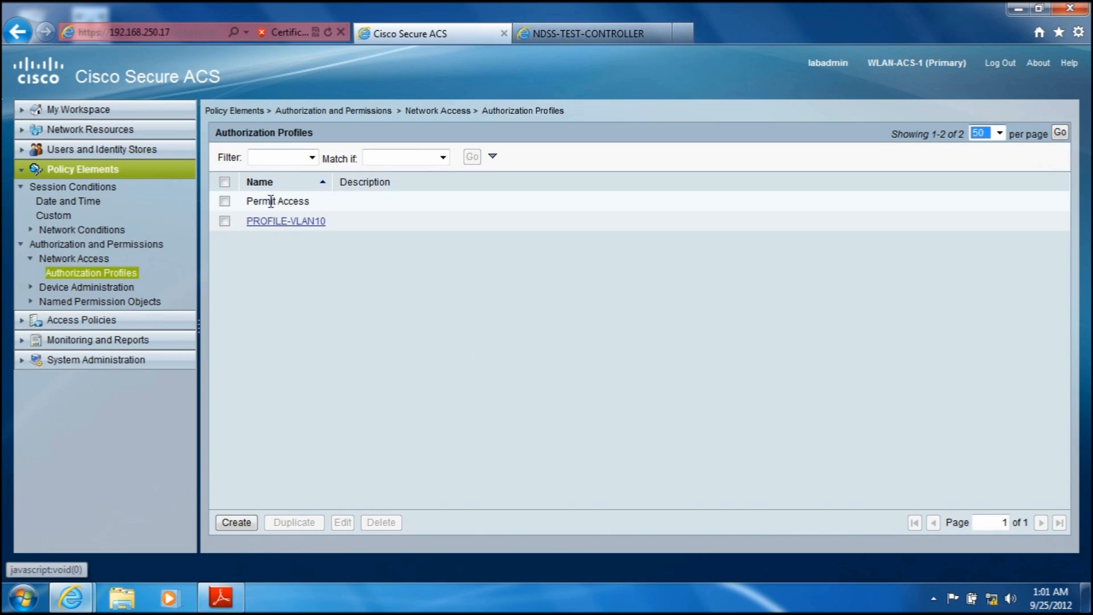
click(236, 527)
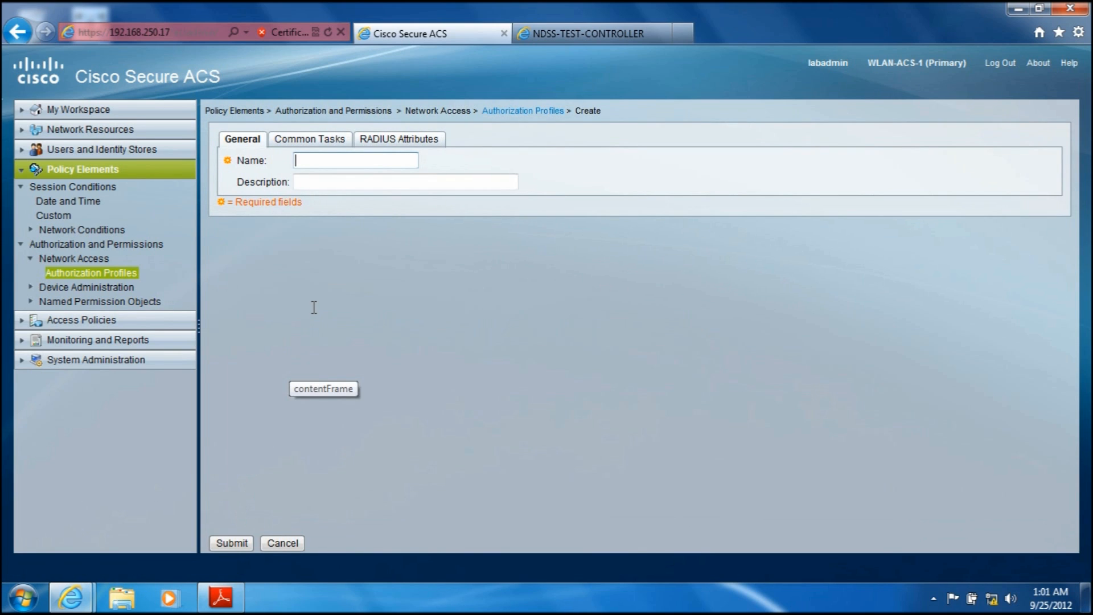
text(PROFILE-VLAN20)
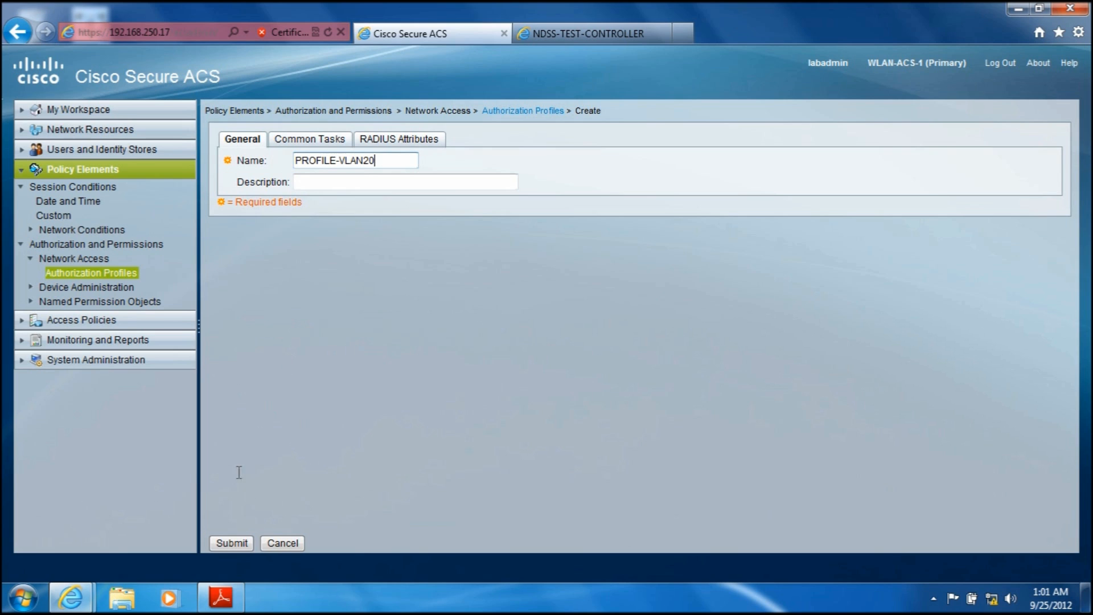
click(306, 145)
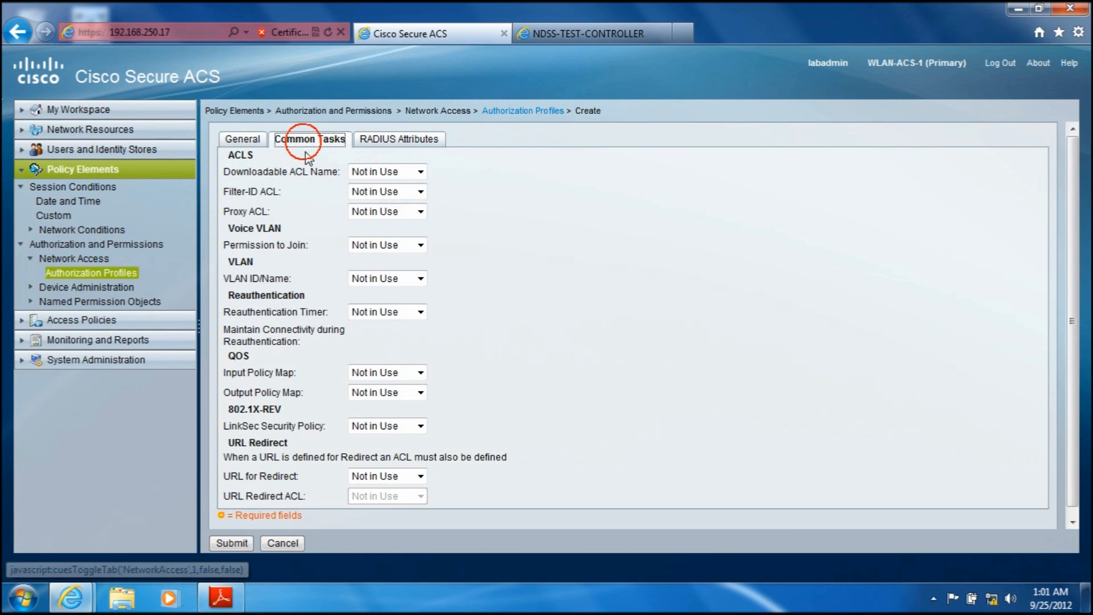
Step: Add the RADIUS-IETF attribute Tunnel-Type to PROFILE-VLAN20 with the static value VLAN and tag 1
click(407, 143)
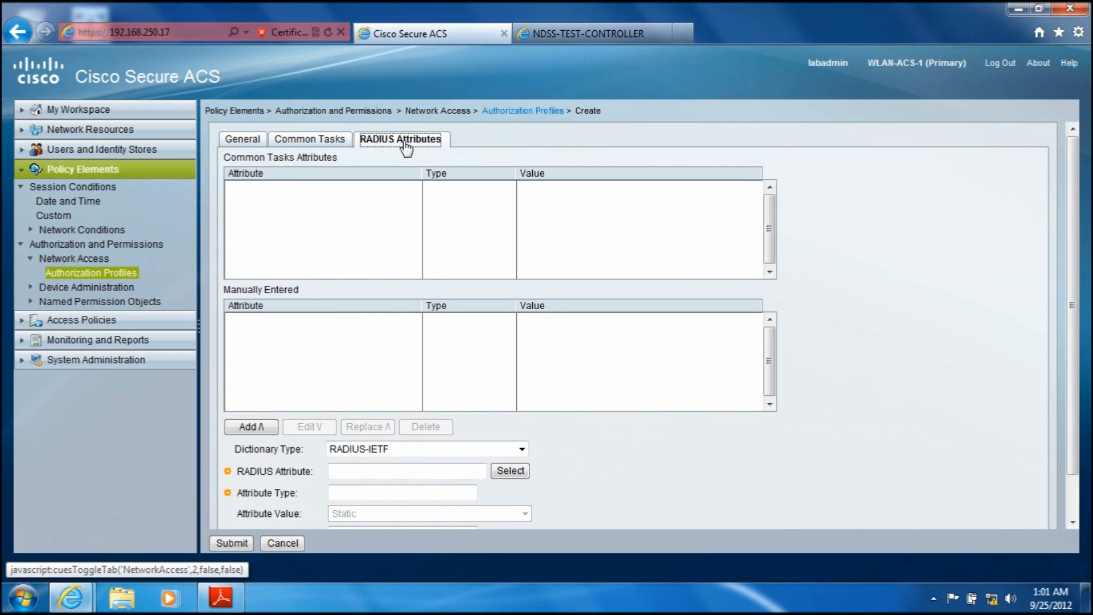
click(508, 472)
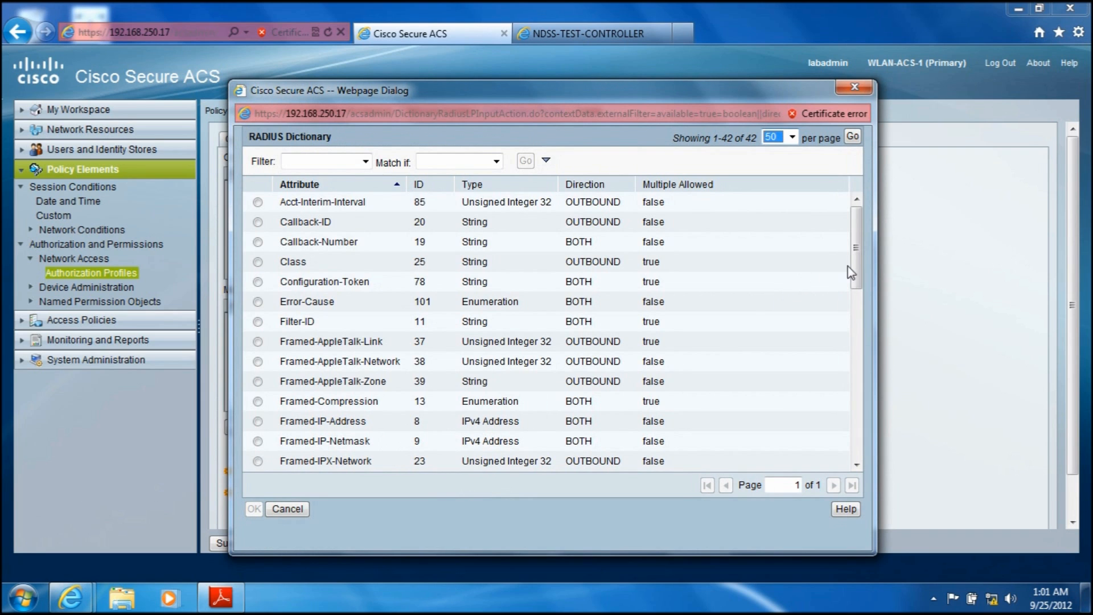
drag(853, 272, 858, 472)
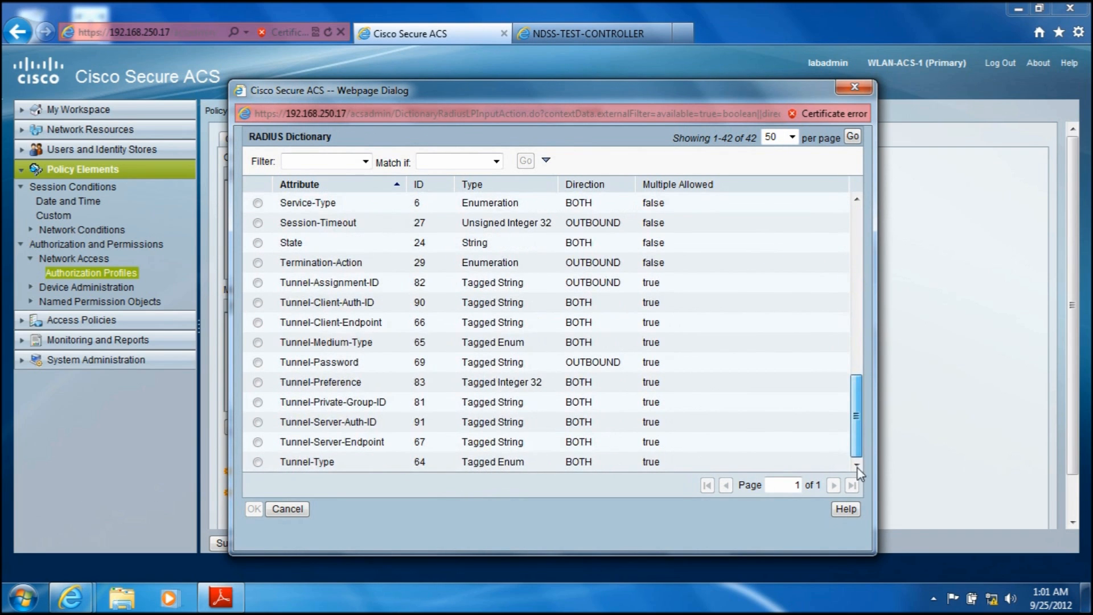
click(257, 462)
click(255, 509)
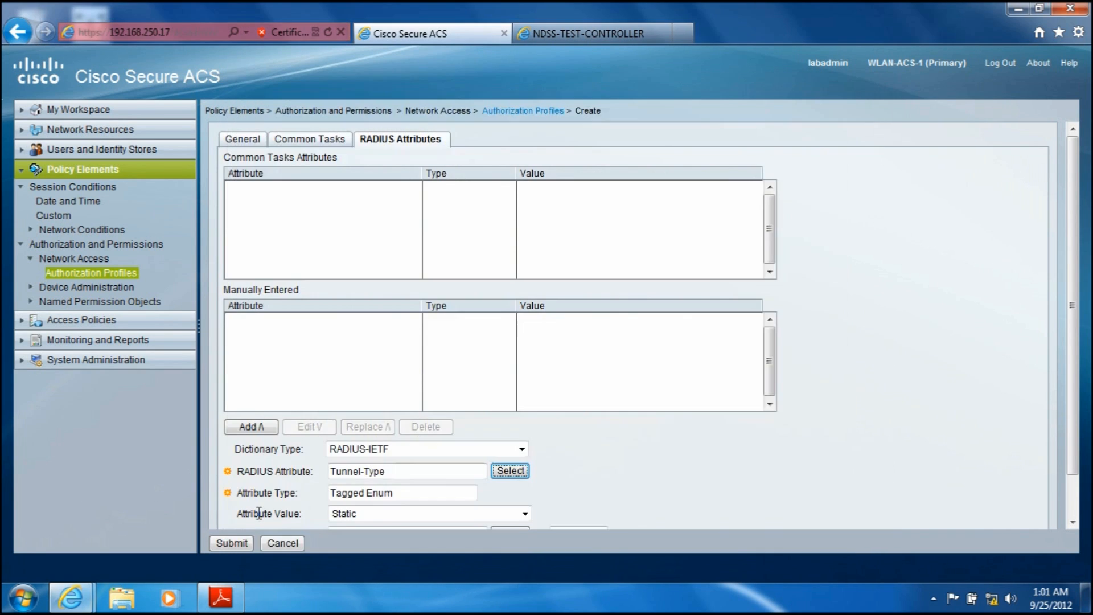
scroll(1075, 386, down, 2)
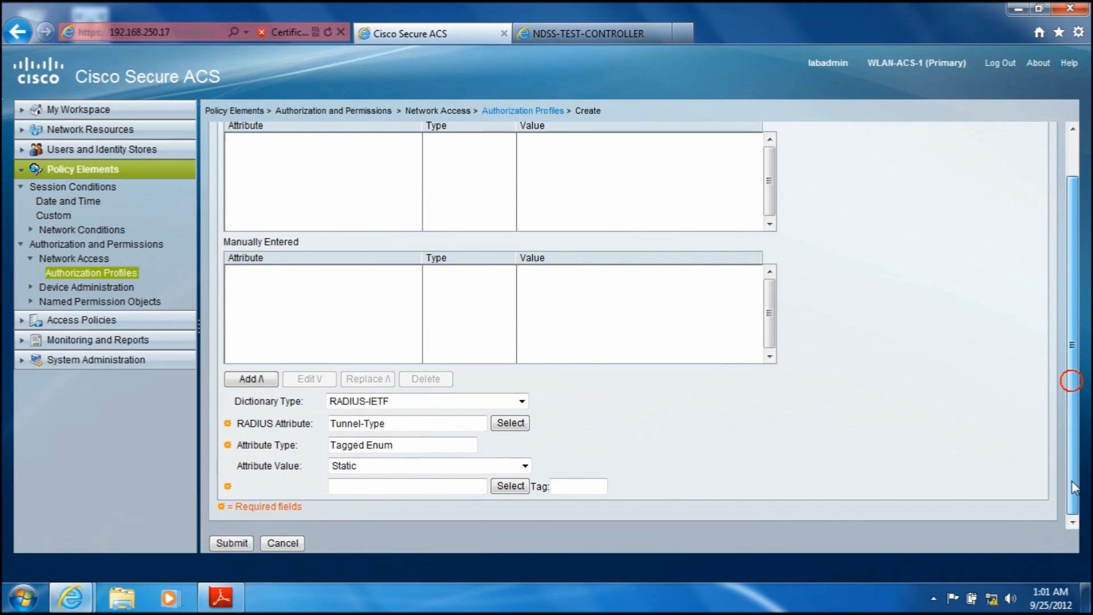
click(501, 488)
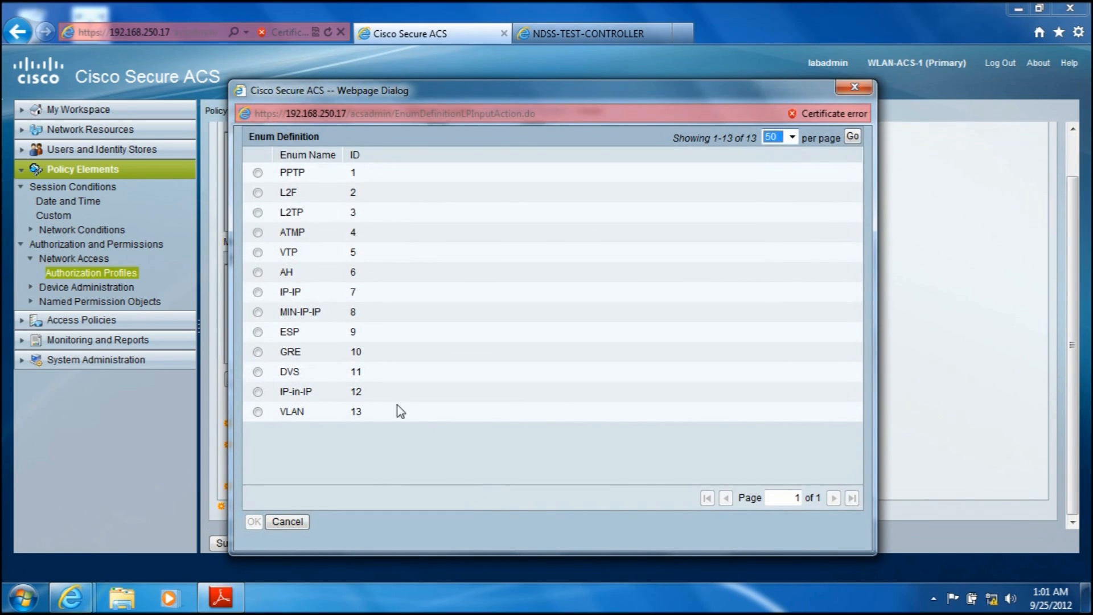
click(264, 415)
click(255, 521)
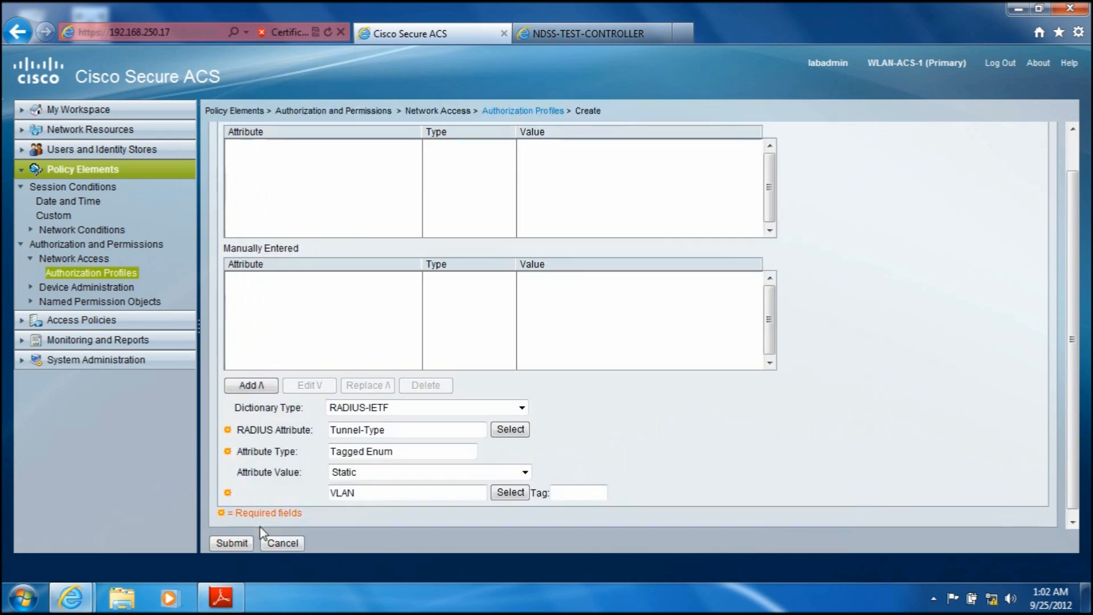
click(561, 493)
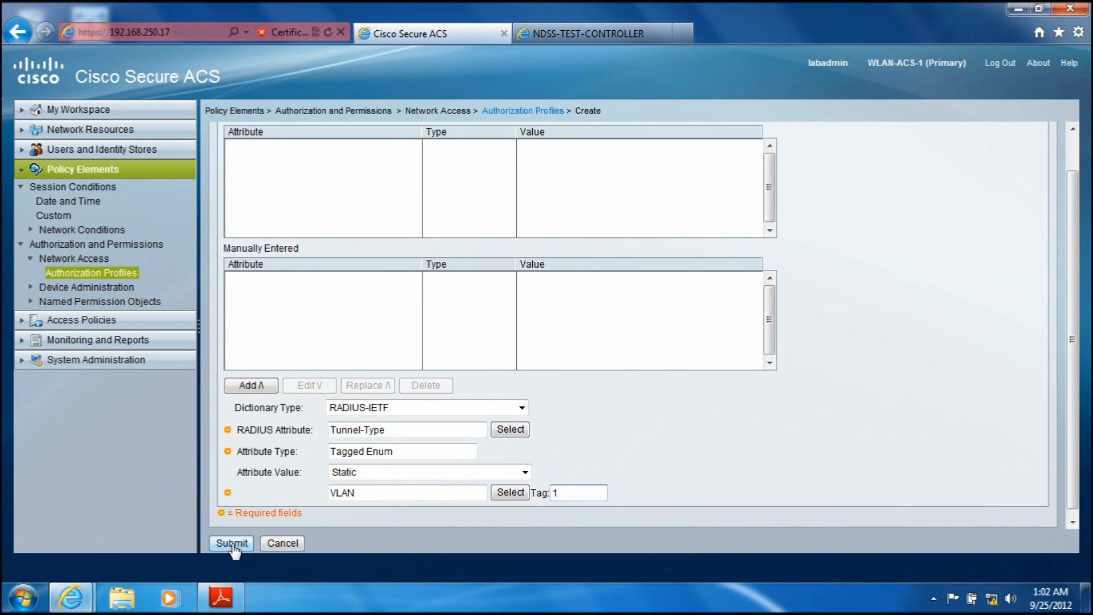
click(268, 390)
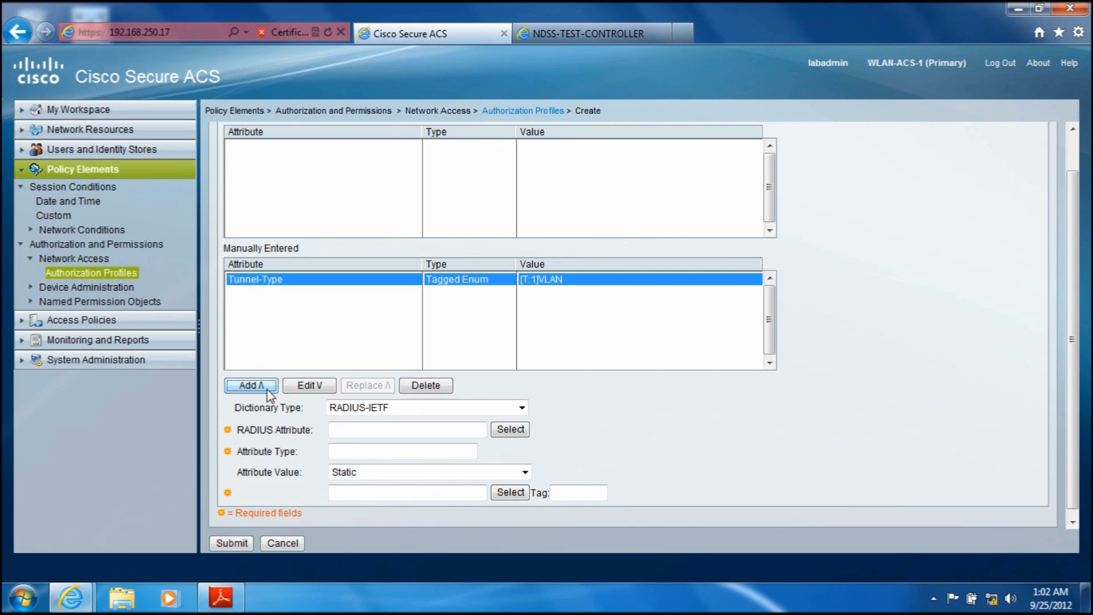
Step: Add the RADIUS-IETF attribute Tunnel-Medium-Type to PROFILE-VLAN20 with the static value 802 and tag 1
click(514, 435)
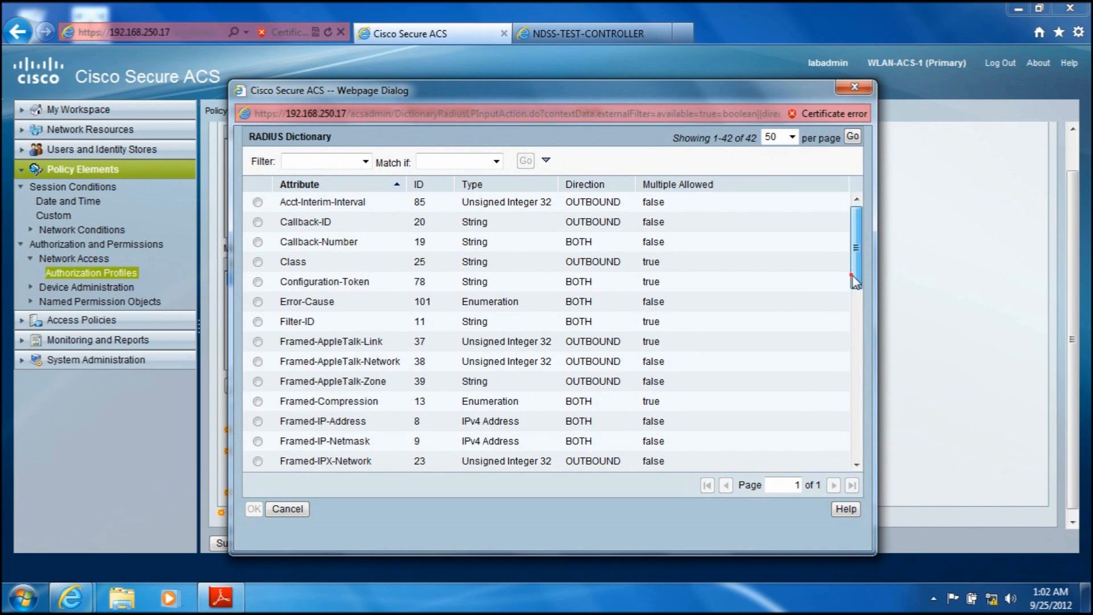
drag(853, 276, 857, 421)
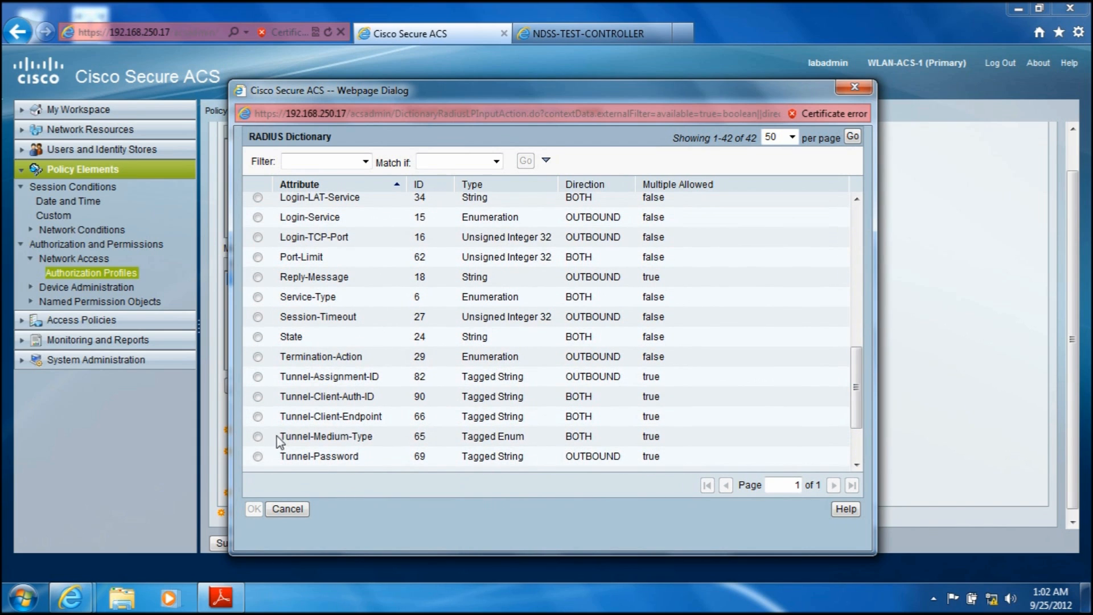
click(257, 436)
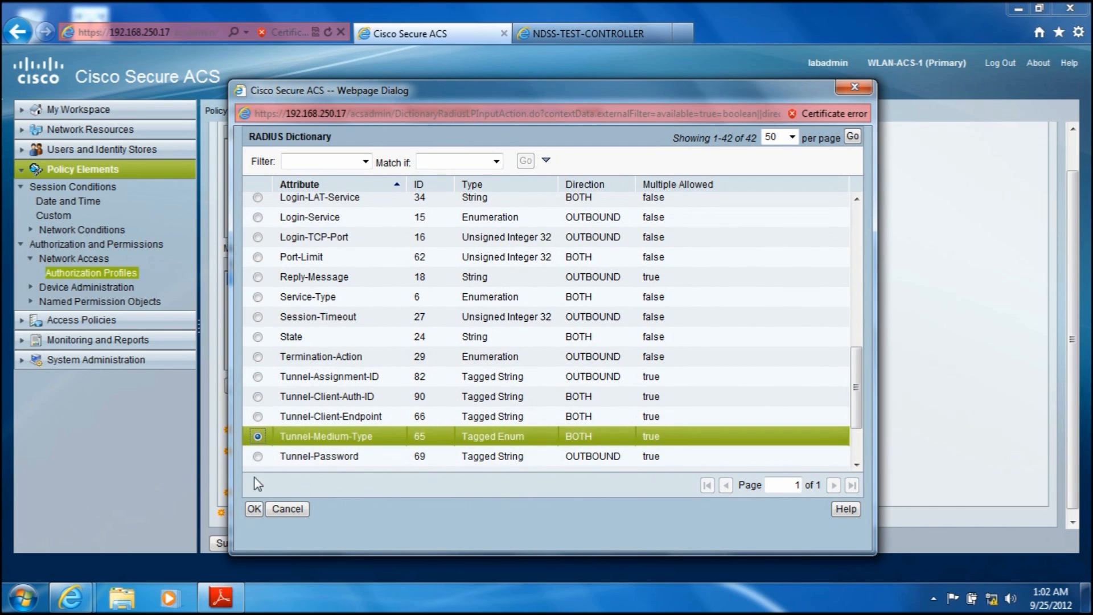
click(254, 509)
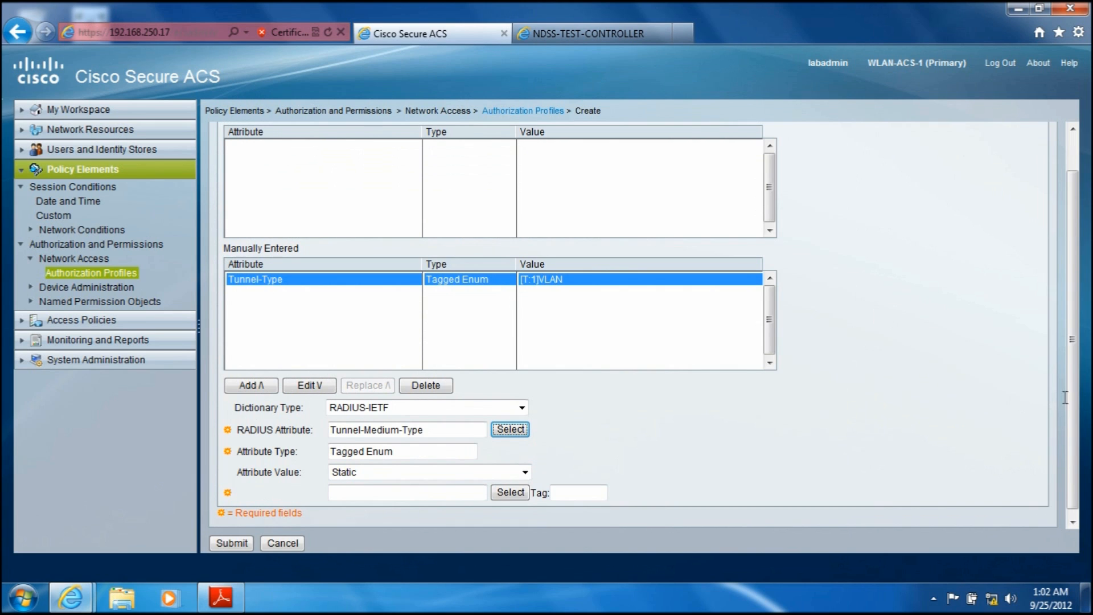
scroll(1065, 397, down, 1)
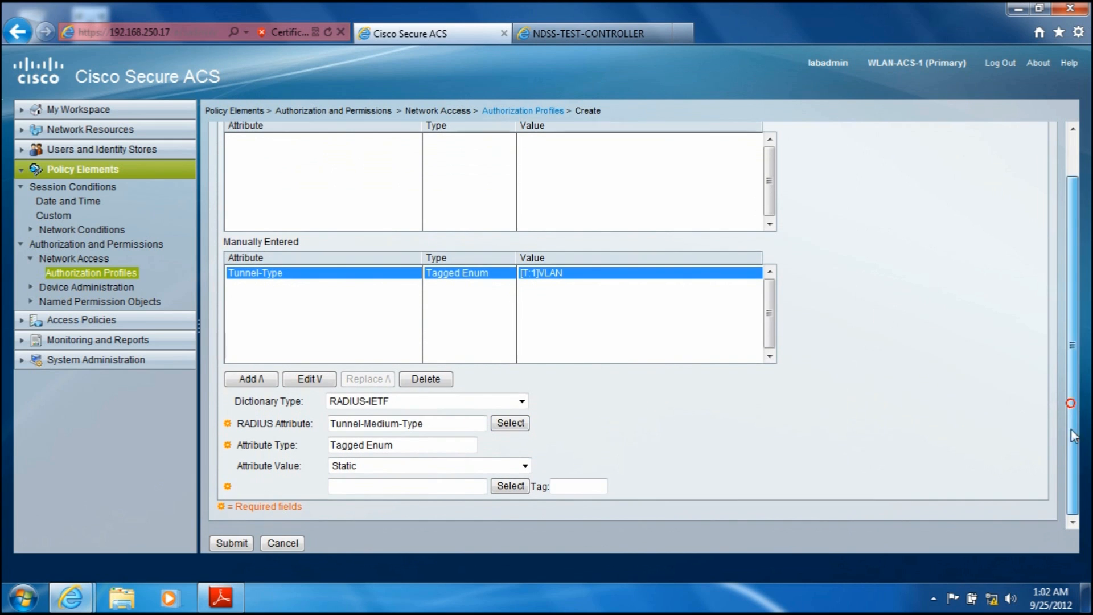
click(510, 486)
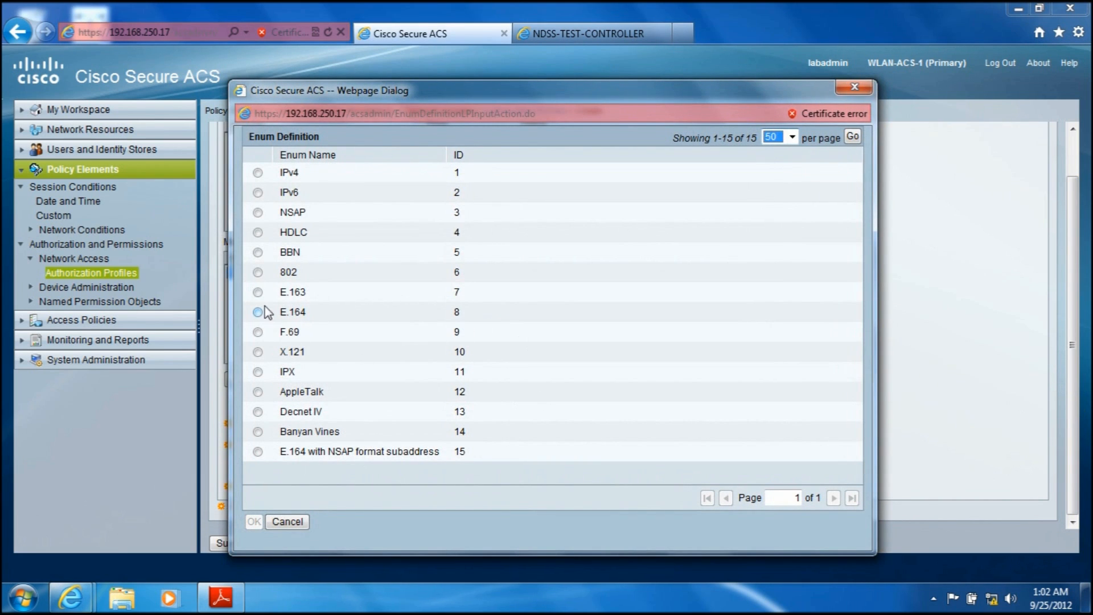
click(258, 272)
click(254, 522)
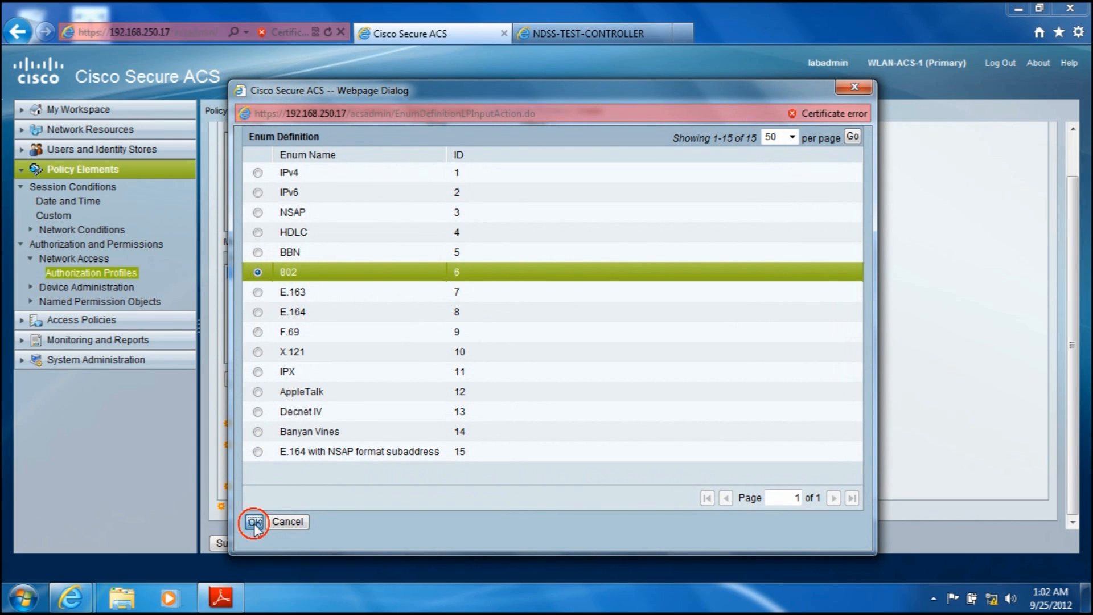
click(561, 490)
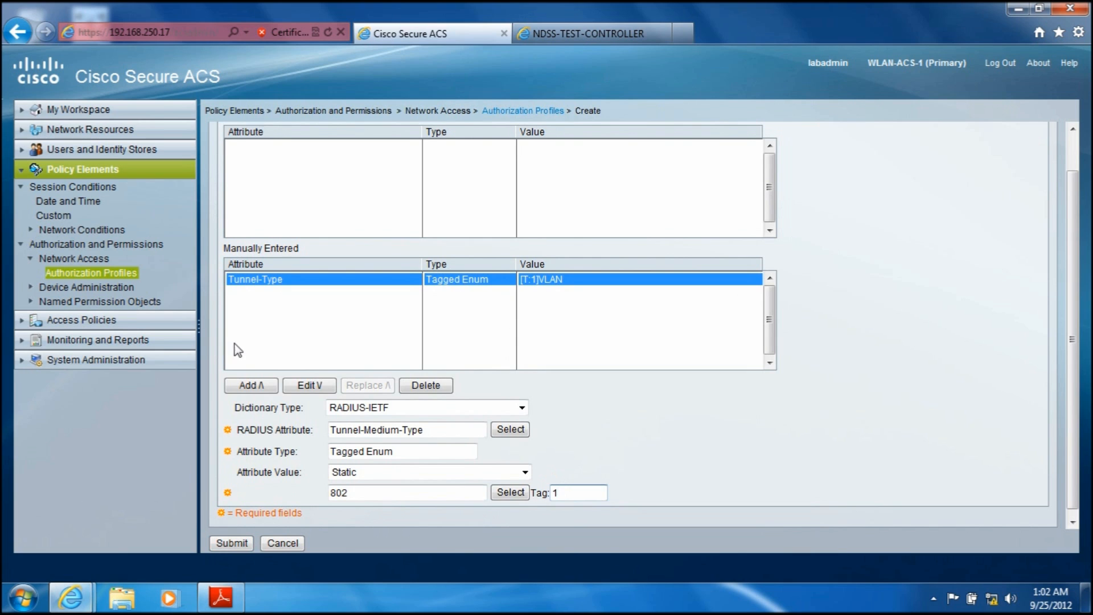
click(251, 385)
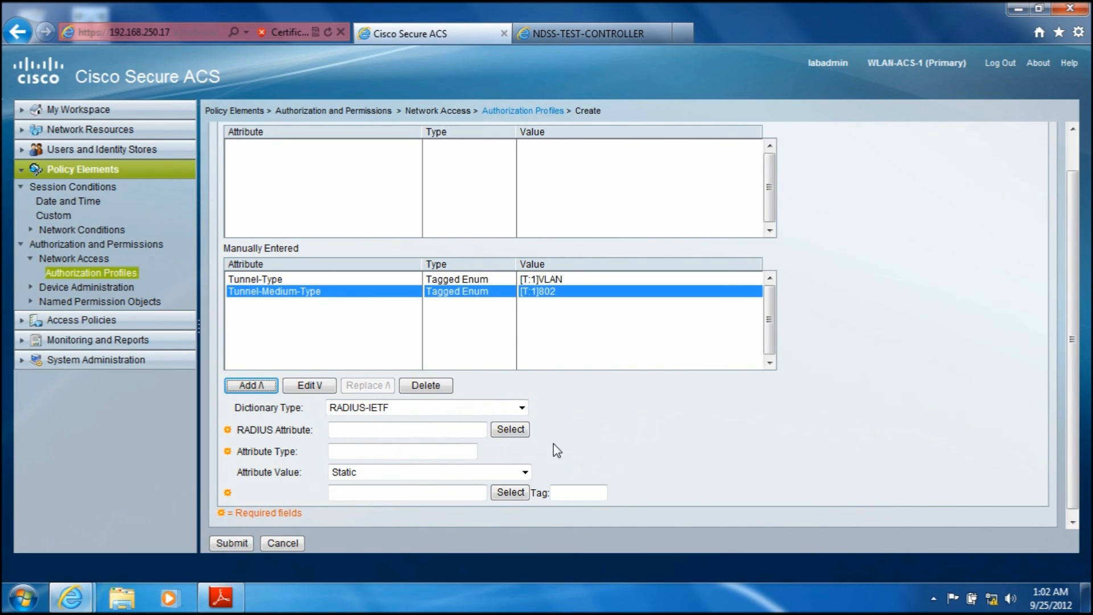
Step: Add the RADIUS-IETF attribute Tunnel-Private-Group-ID to PROFILE-VLAN20 with the static value 20 and tag 1
click(508, 431)
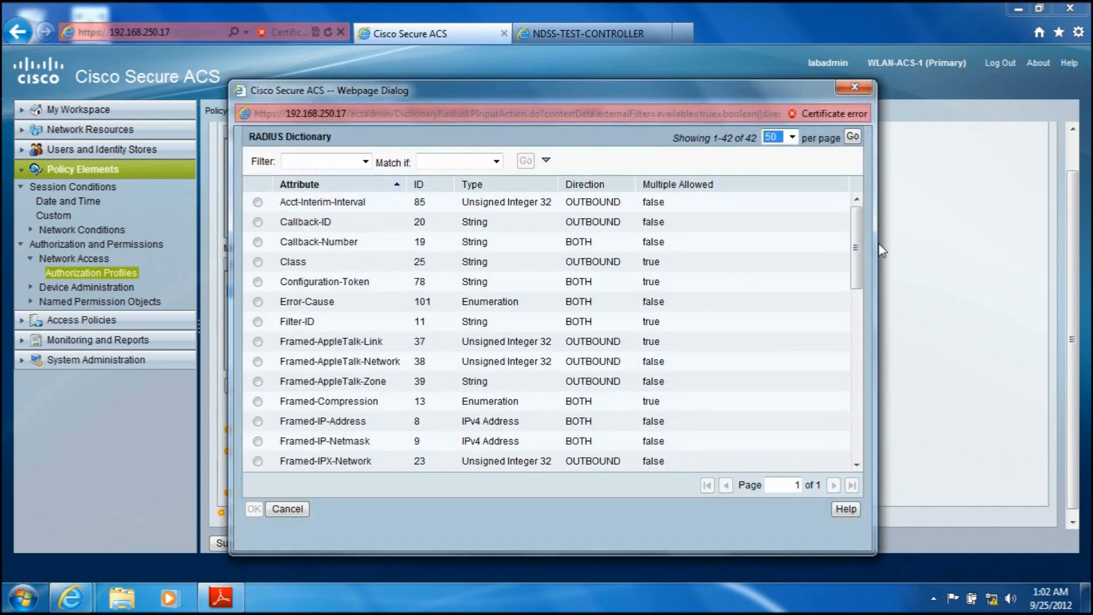
drag(857, 265, 865, 440)
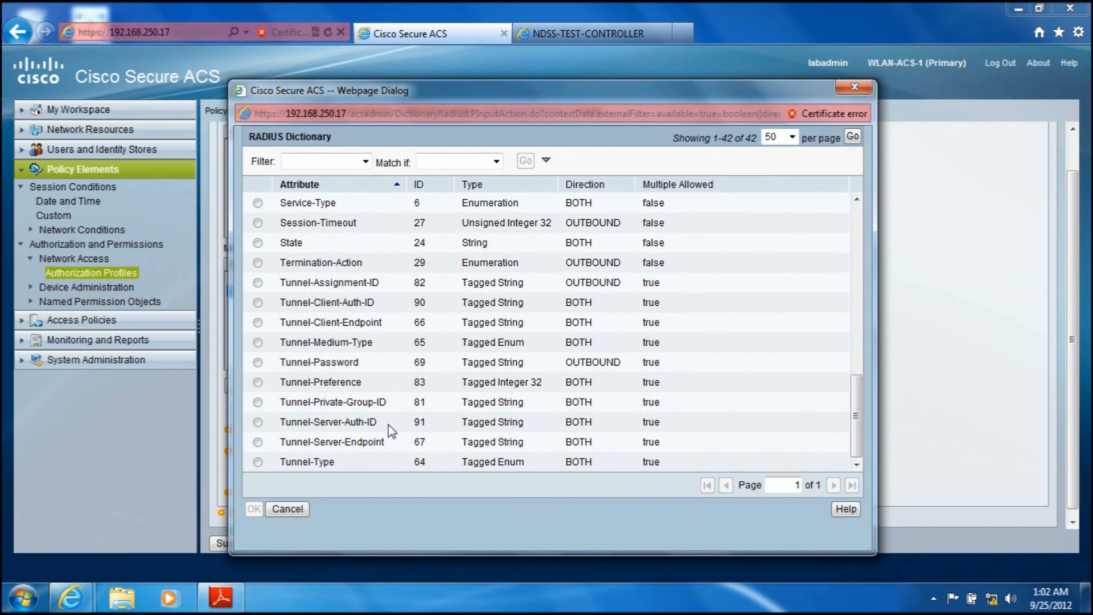
click(258, 402)
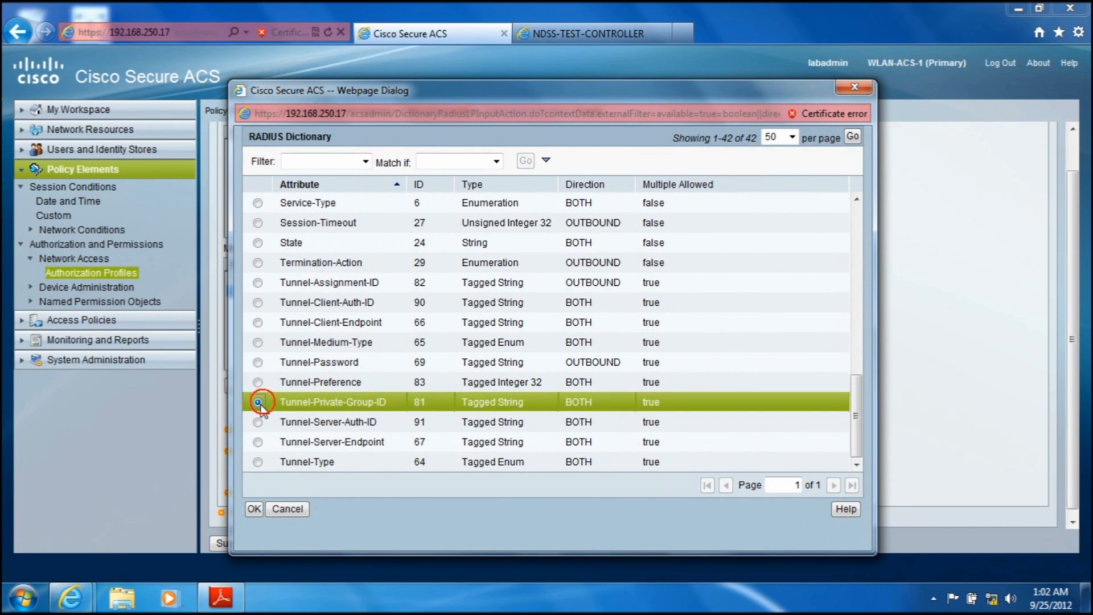
click(254, 510)
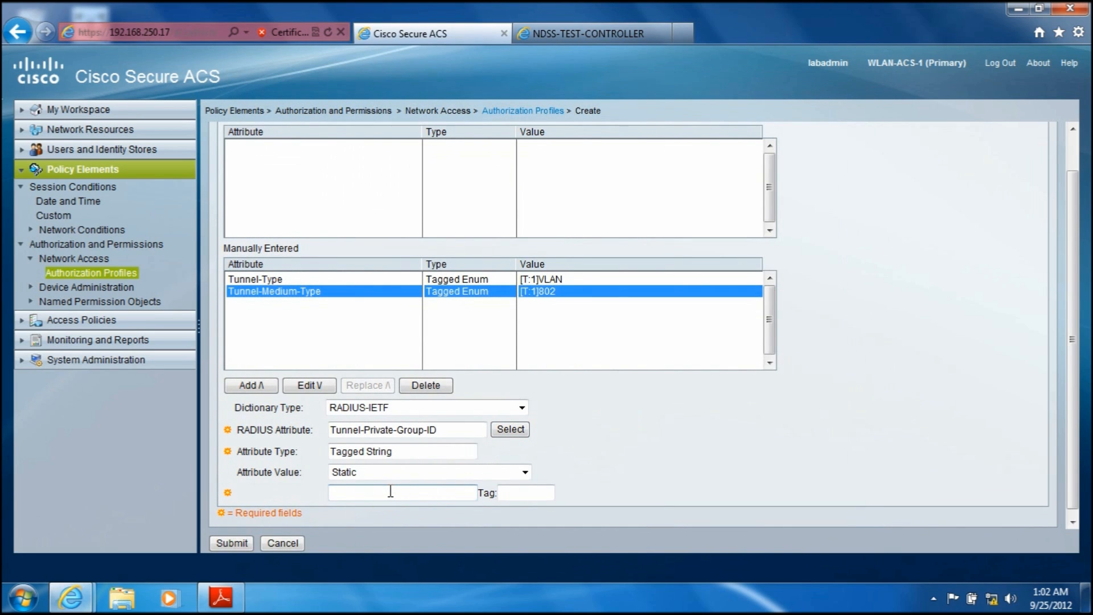
click(517, 495)
click(251, 385)
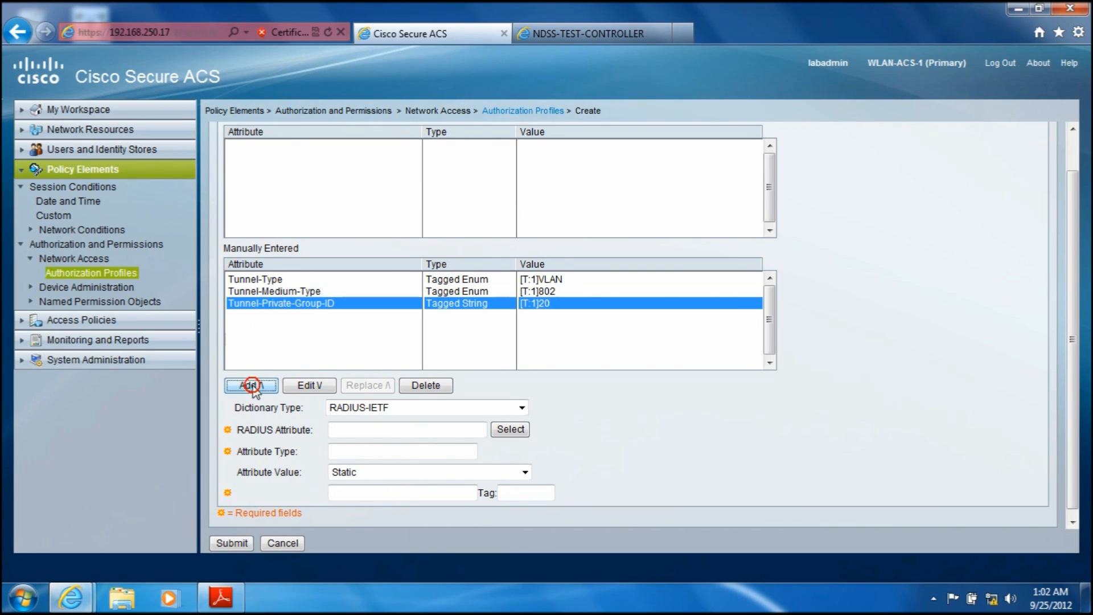
Step: Check the manually entered tunnel attributes and submit the PROFILE-VLAN20 authorization profile
click(280, 291)
click(287, 304)
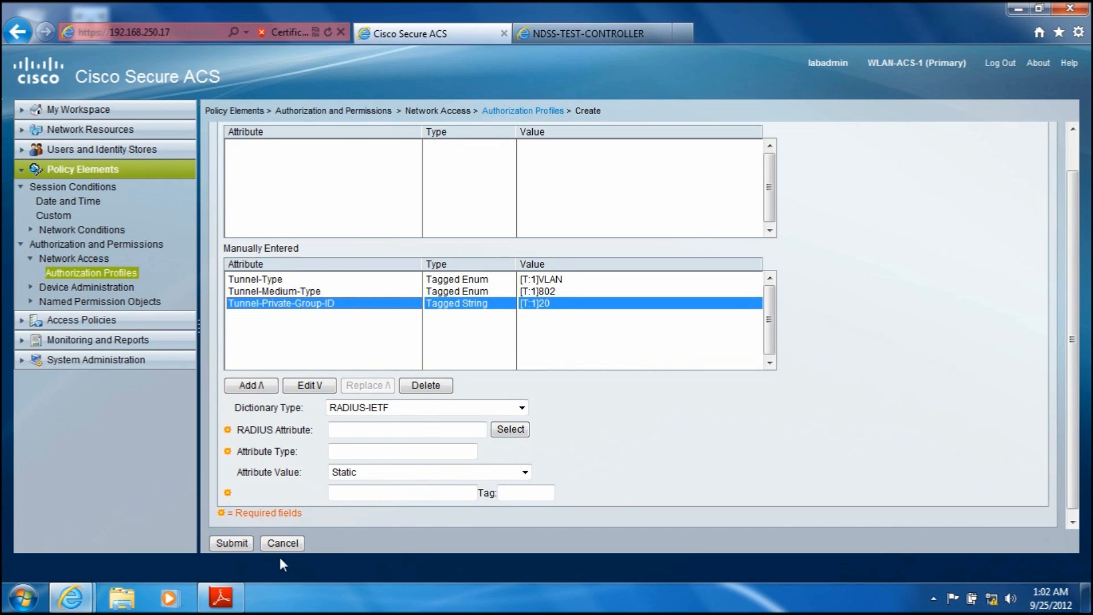
click(242, 544)
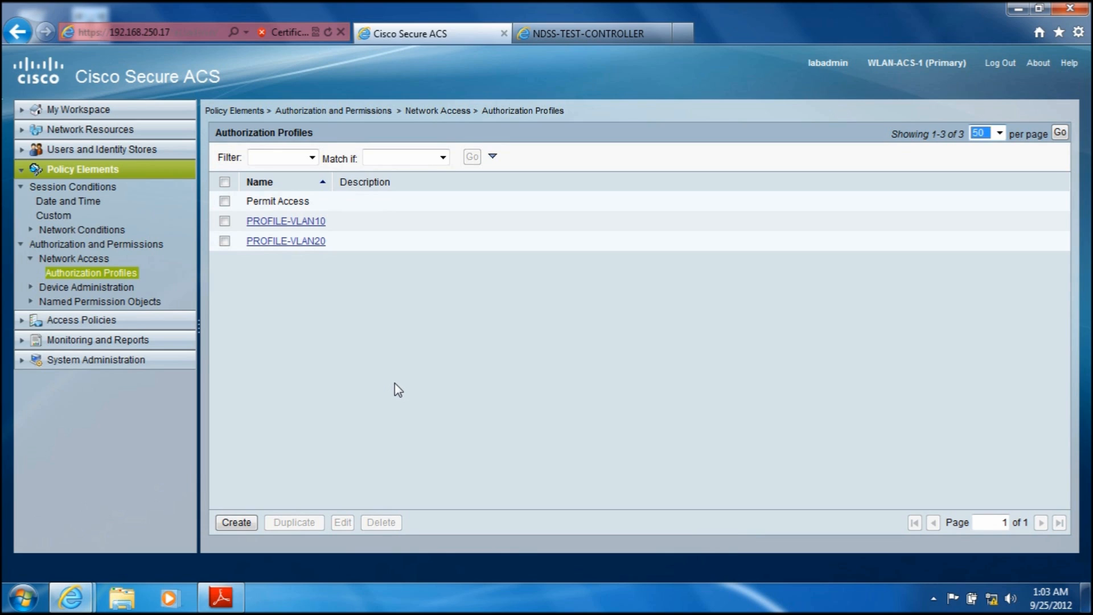
Step: Open the Default Network Access service and examine its allowed protocols, including the PEAP inner methods
click(68, 322)
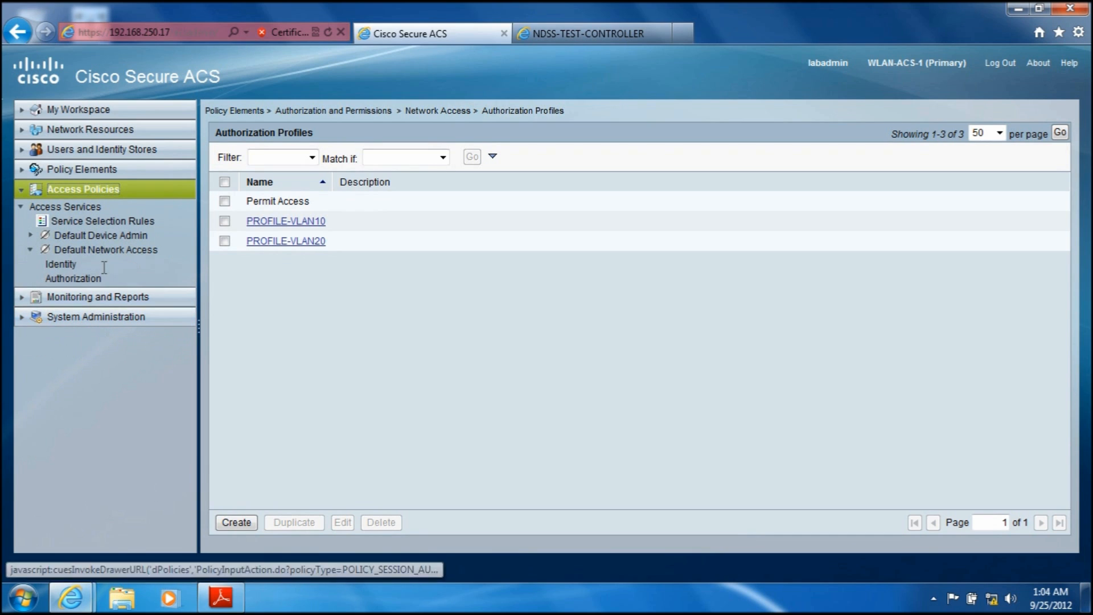
click(73, 252)
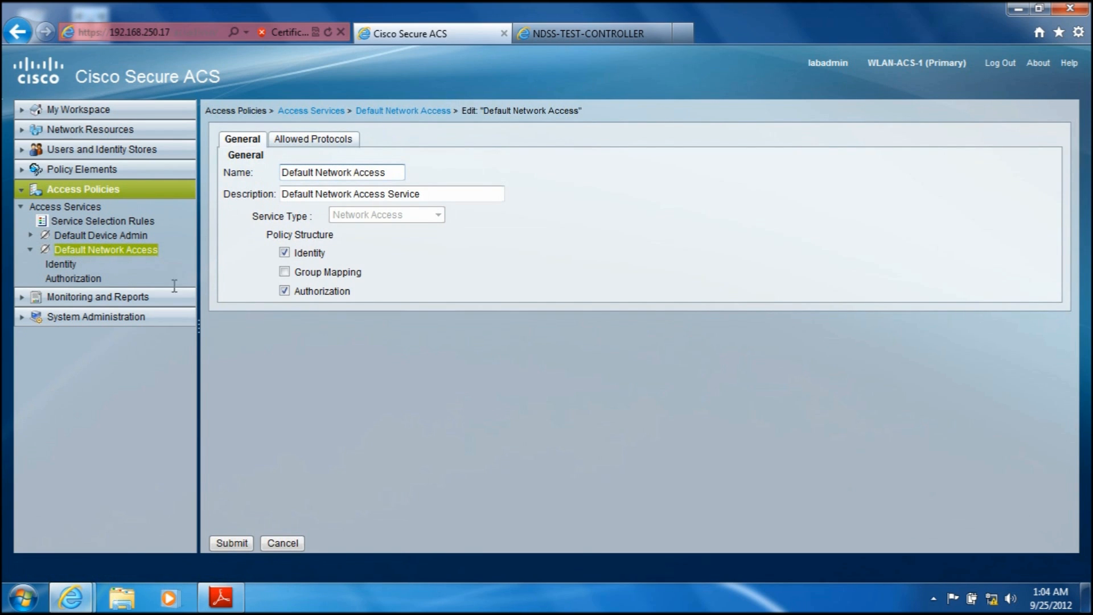
click(330, 143)
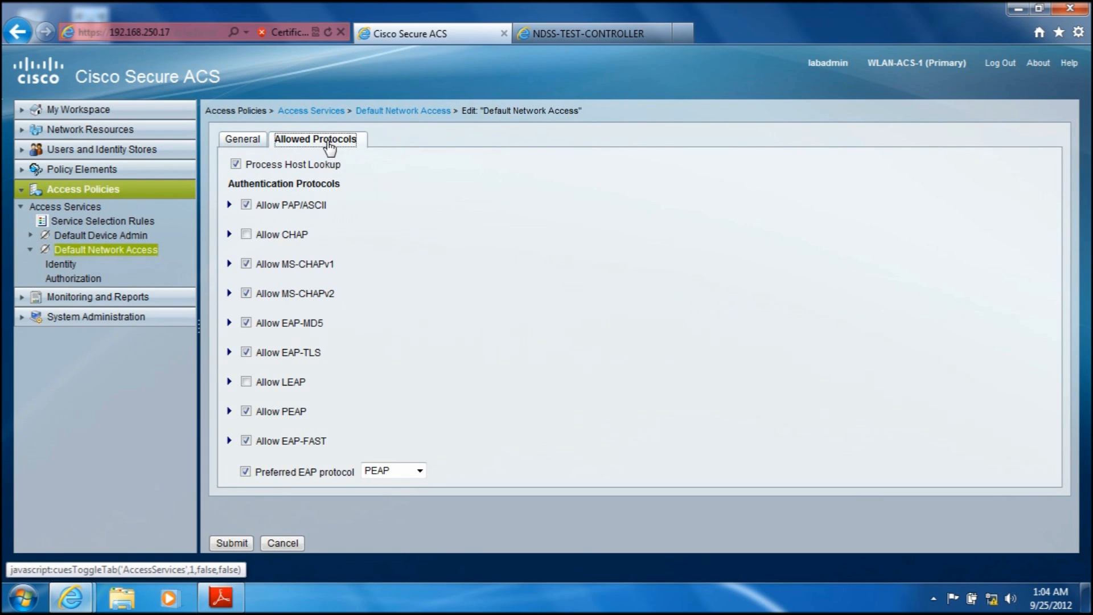
click(229, 411)
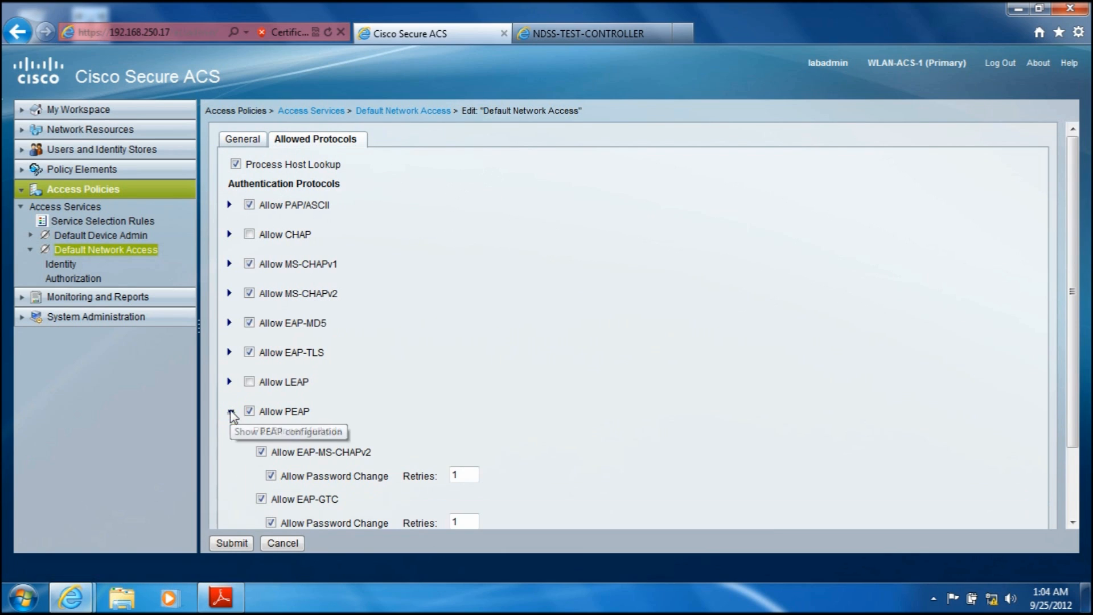
scroll(1070, 351, down, 2)
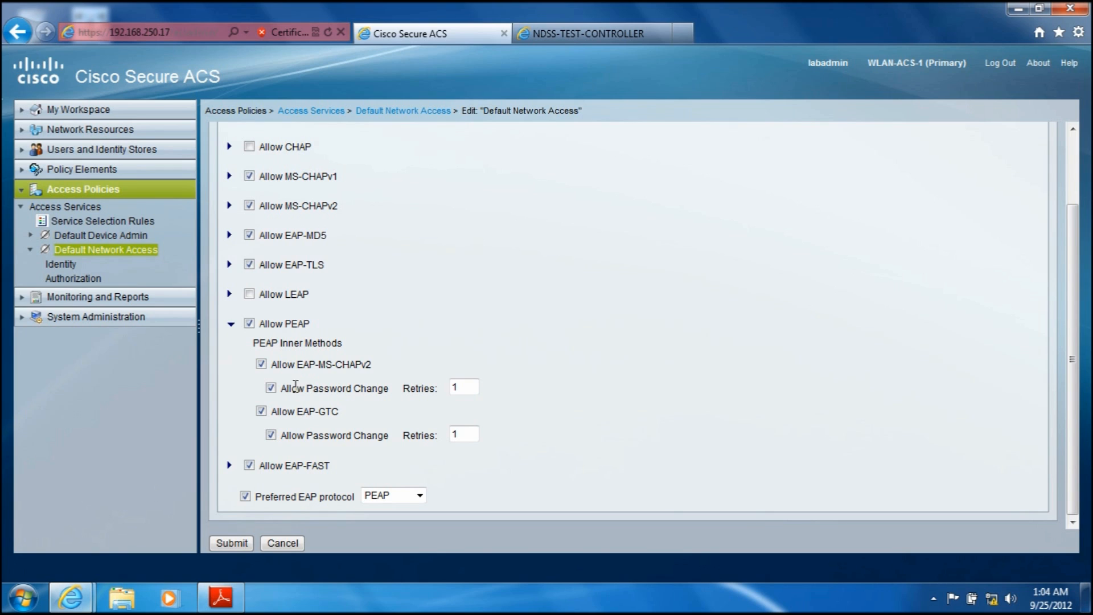
Step: Choose PEAP as the preferred EAP protocol for Default Network Access and submit the allowed protocols
click(231, 324)
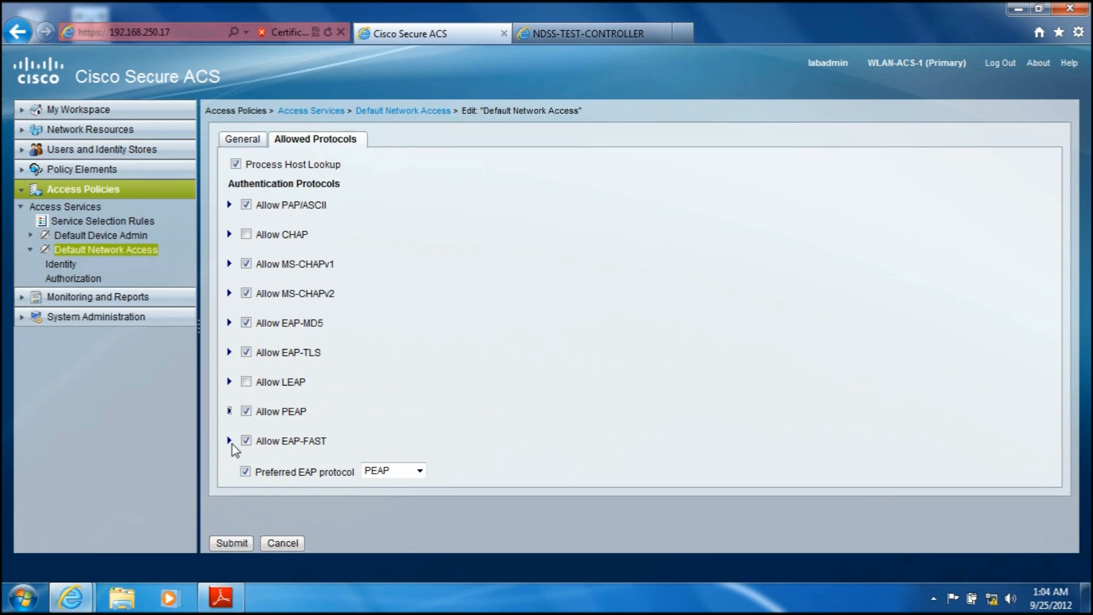
click(419, 471)
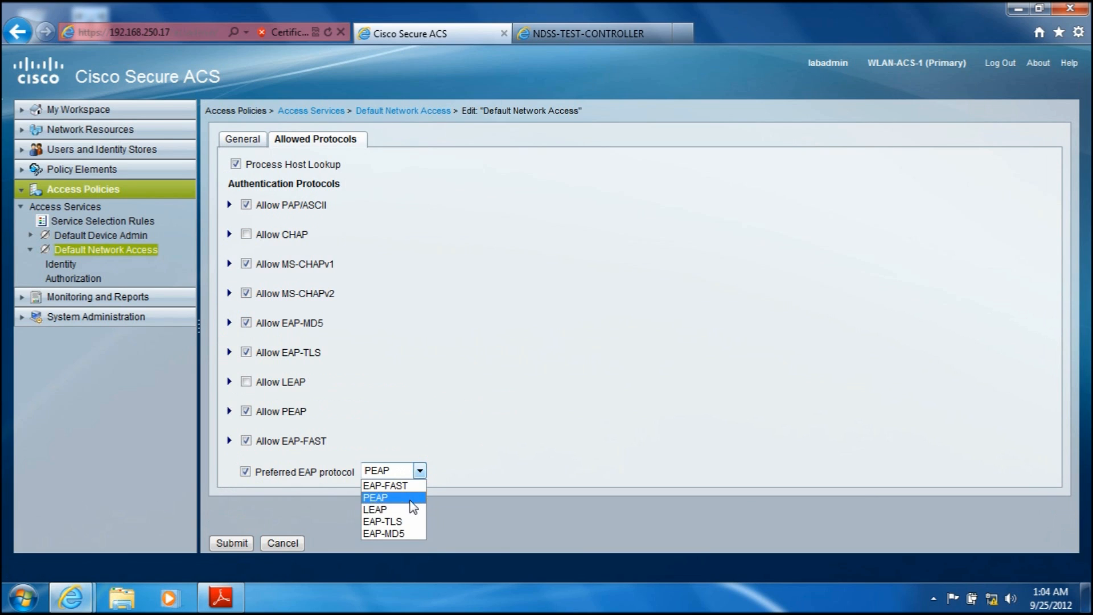
click(395, 498)
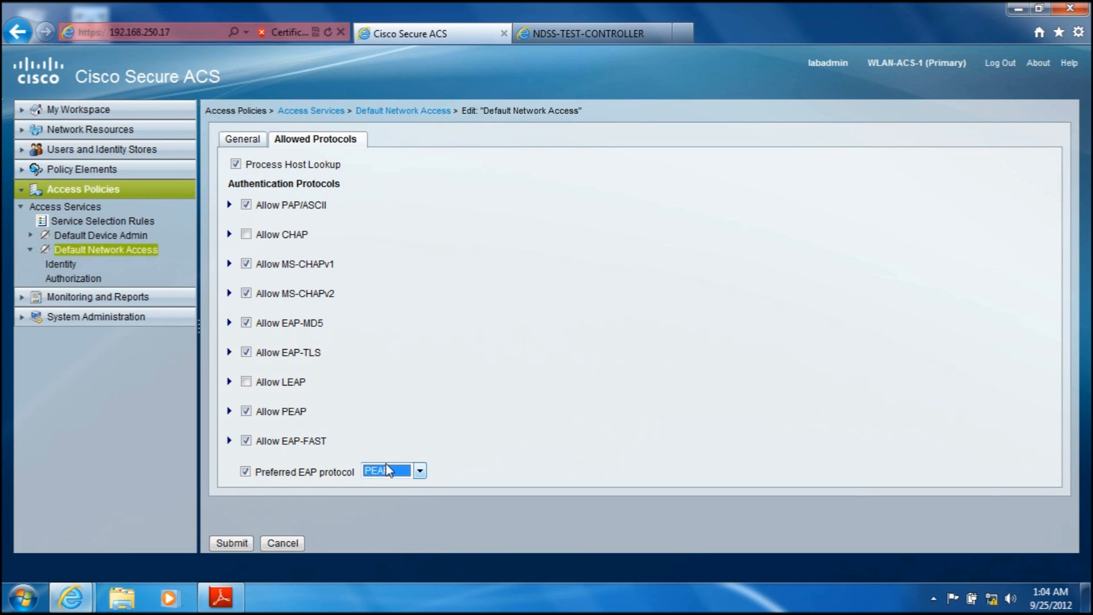
click(234, 544)
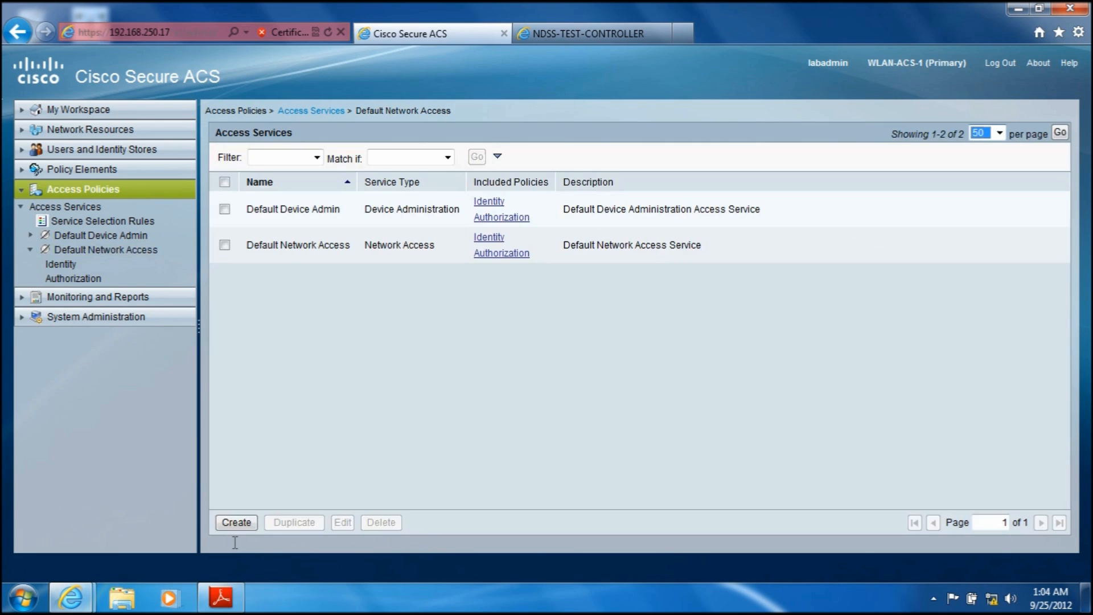
Step: Select AD1 as the single-result identity source for Default Network Access, saving the change while moving on to its authorization policy
click(77, 251)
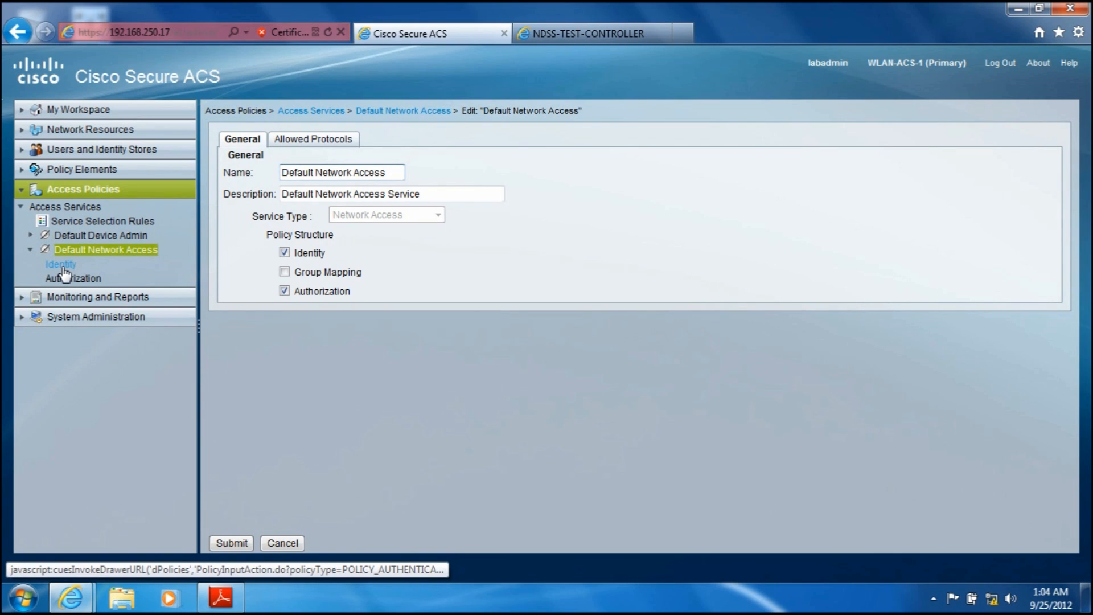
click(63, 268)
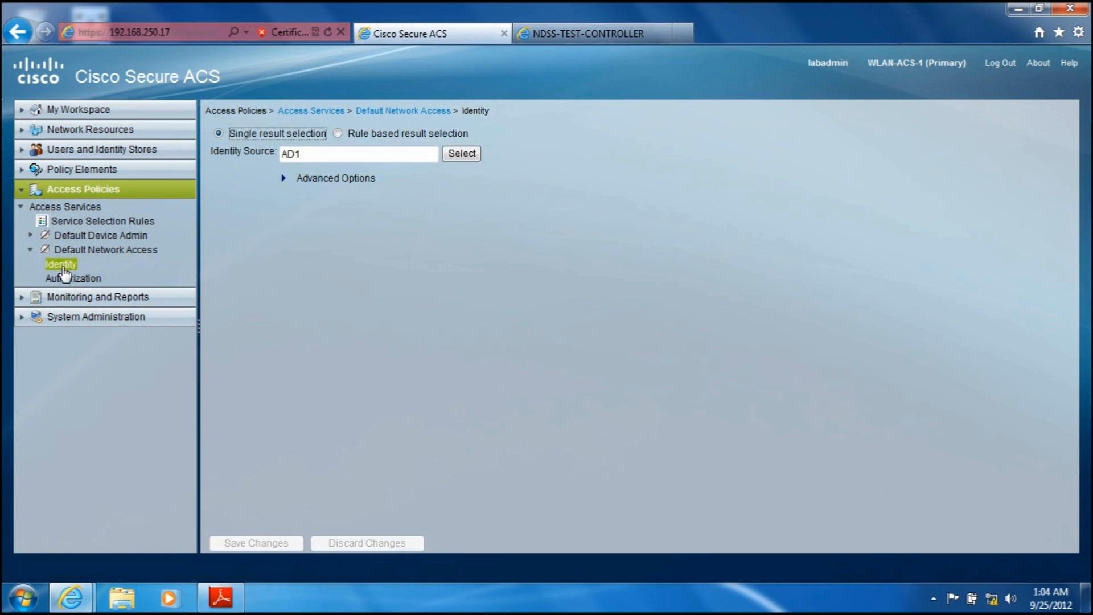
click(284, 178)
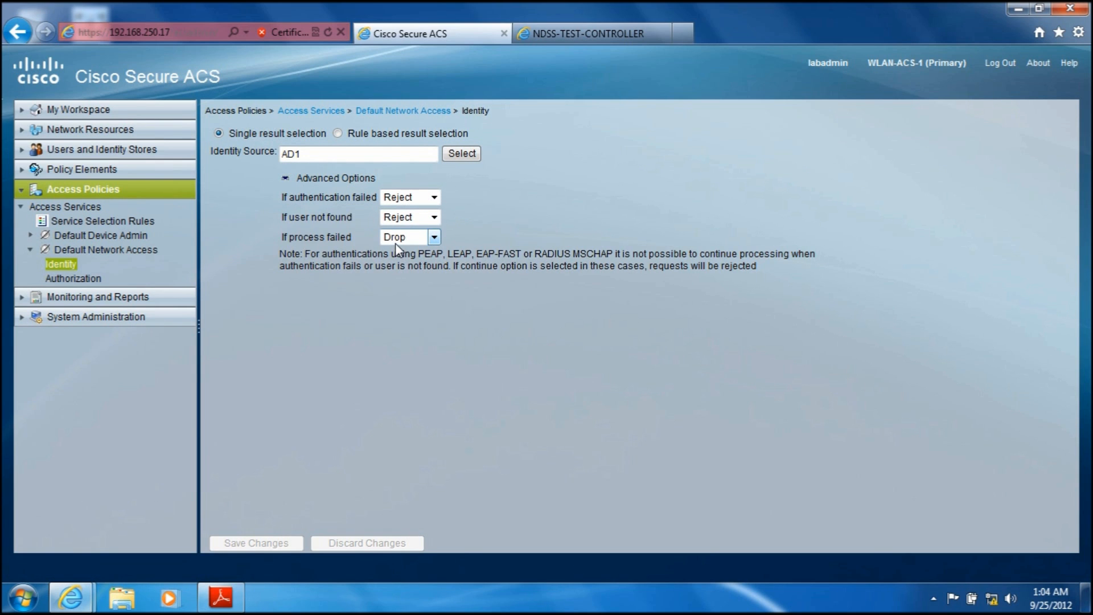
click(464, 154)
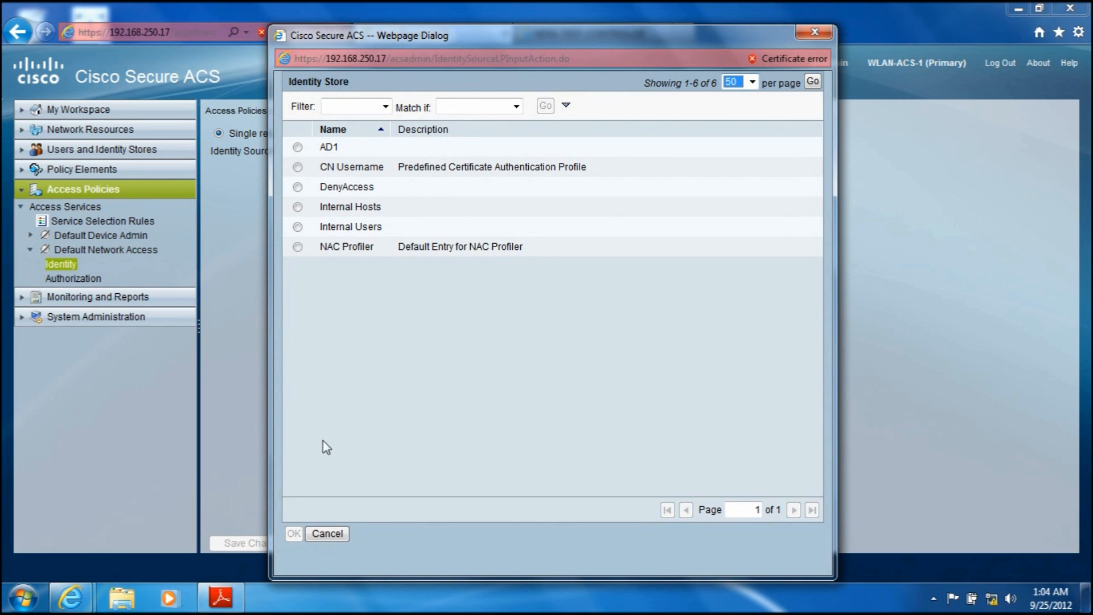
click(297, 147)
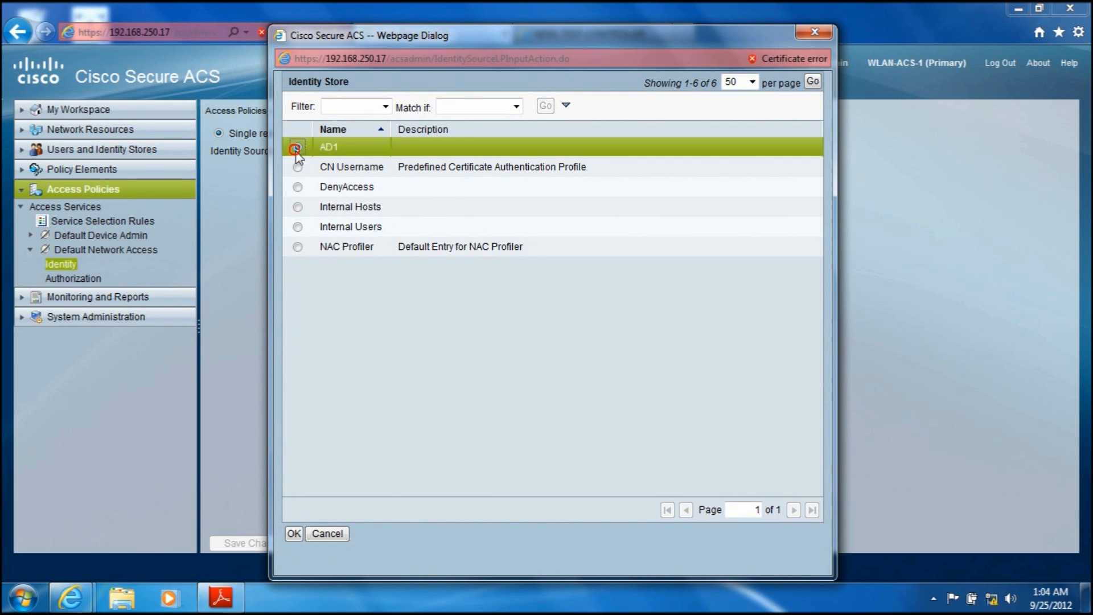
click(294, 534)
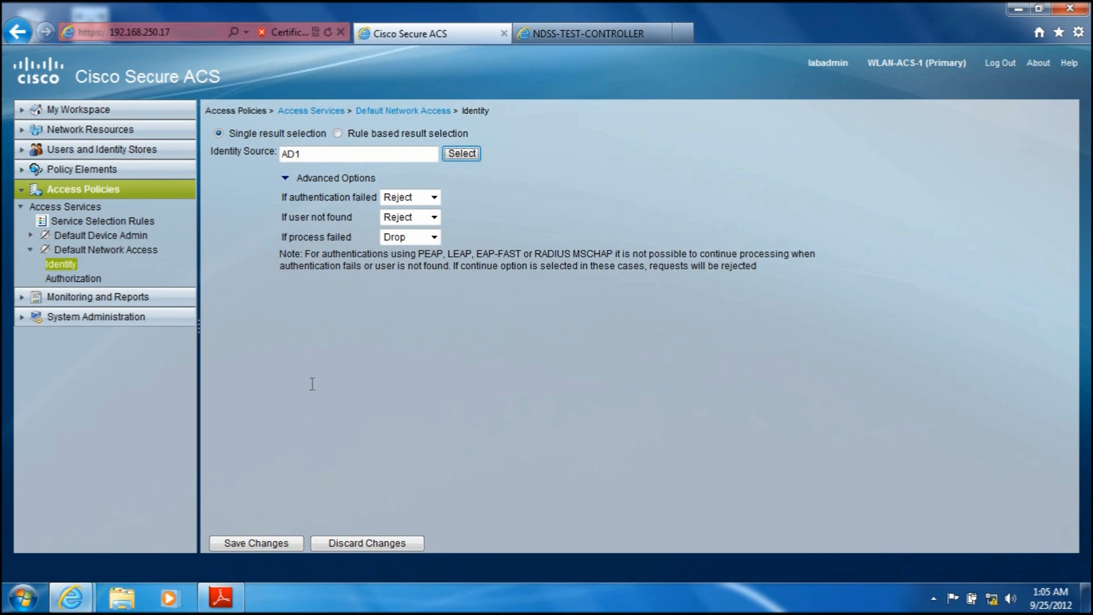
click(63, 278)
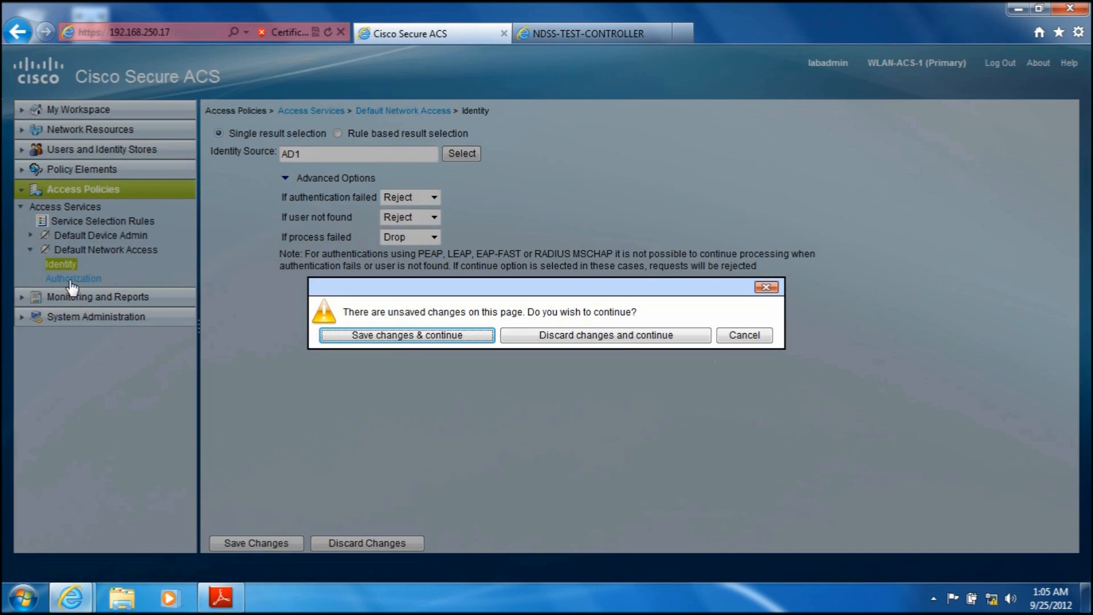
click(419, 335)
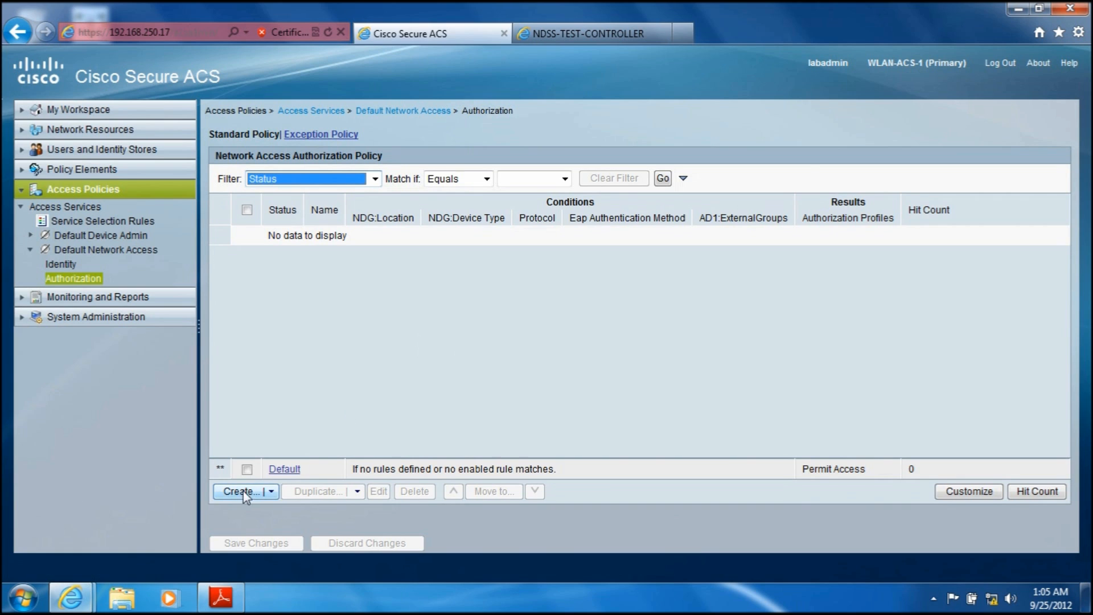
Step: Check the authorization policy's customized conditions for location, device type, protocol, EAP authentication method and AD1 external groups, and accept the selection
click(950, 491)
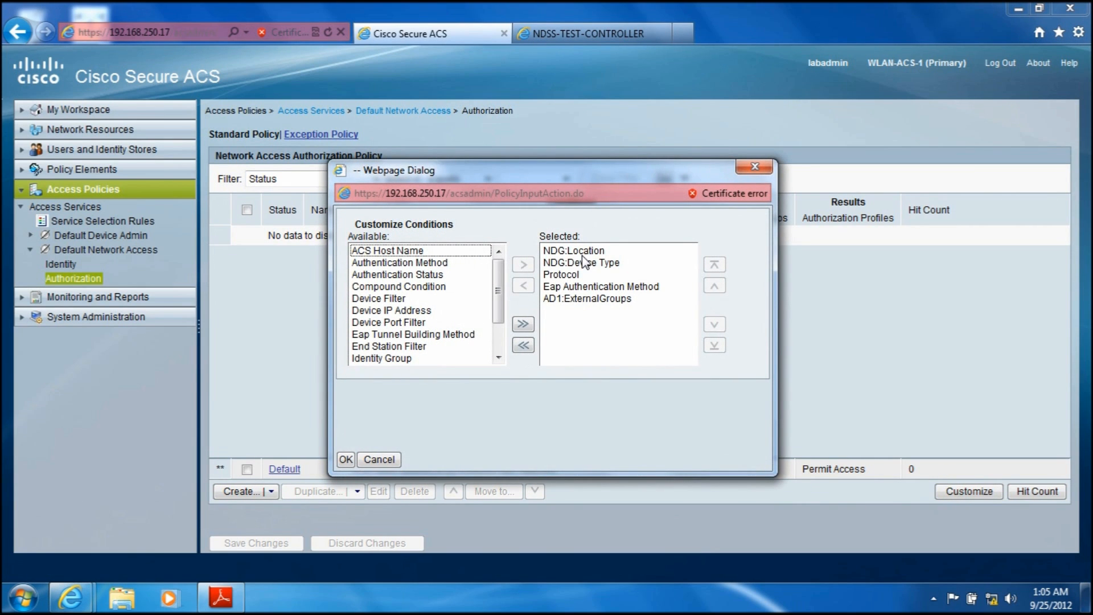
click(562, 251)
click(566, 262)
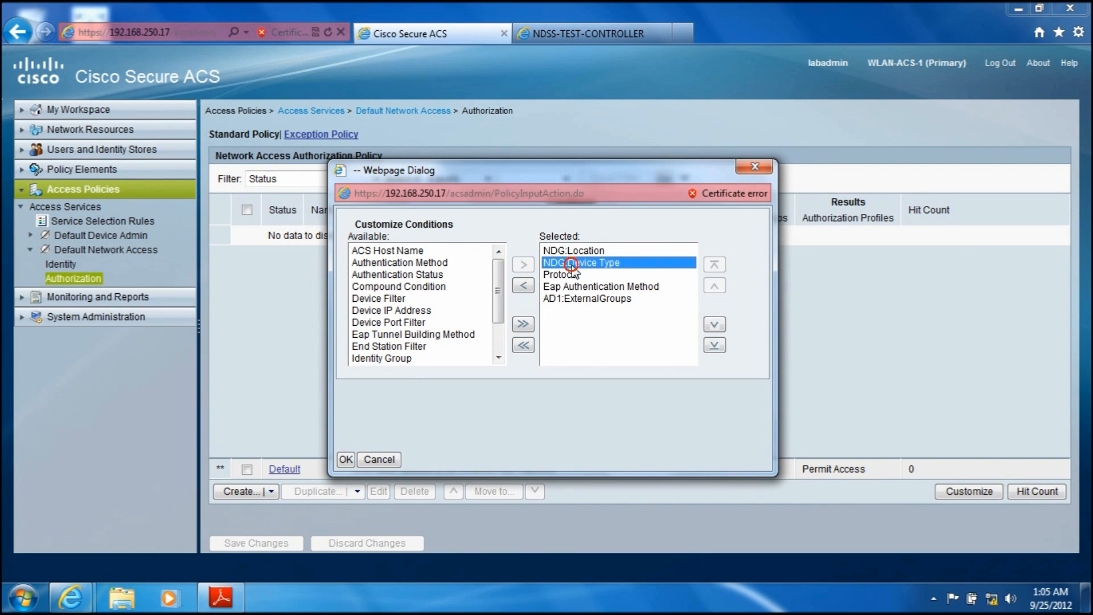
click(569, 277)
click(571, 287)
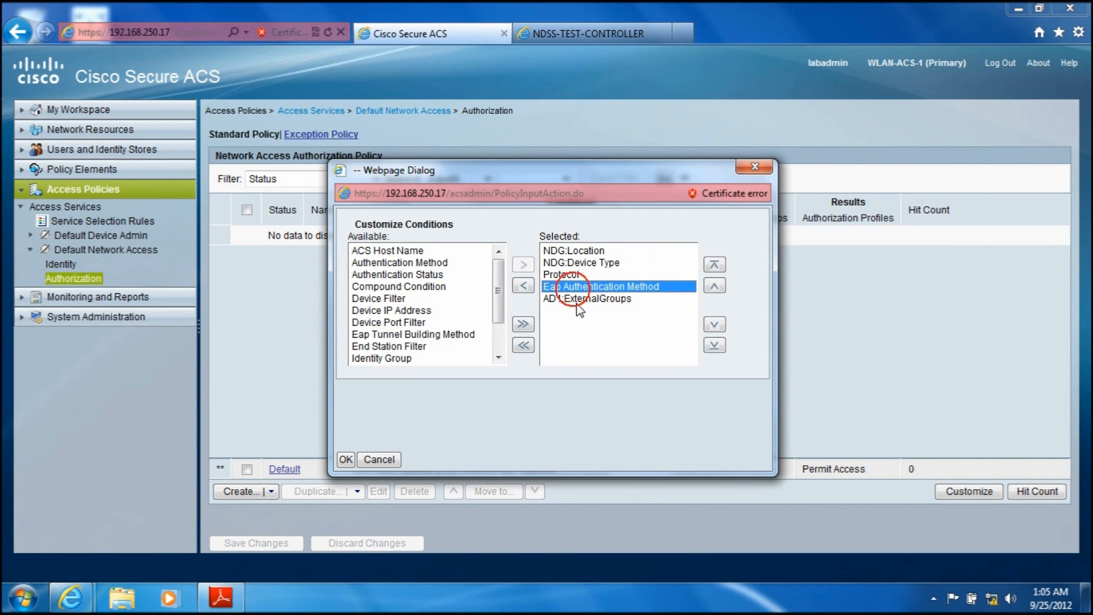
click(577, 299)
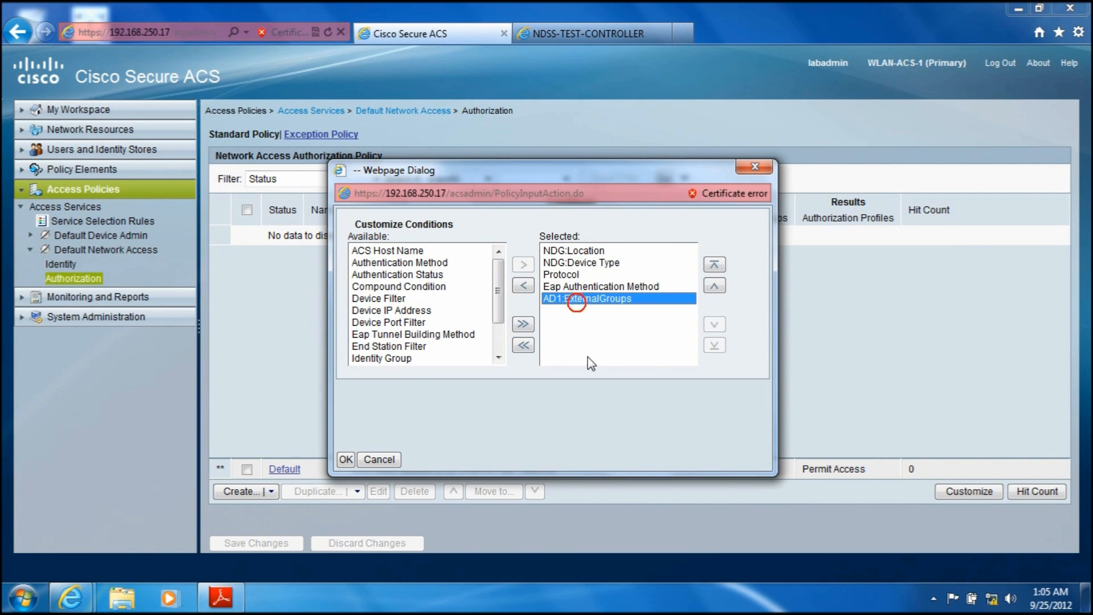
click(345, 459)
Step: Create a new authorization rule and enable its NDG:Location condition with All Locations:LAB
click(227, 490)
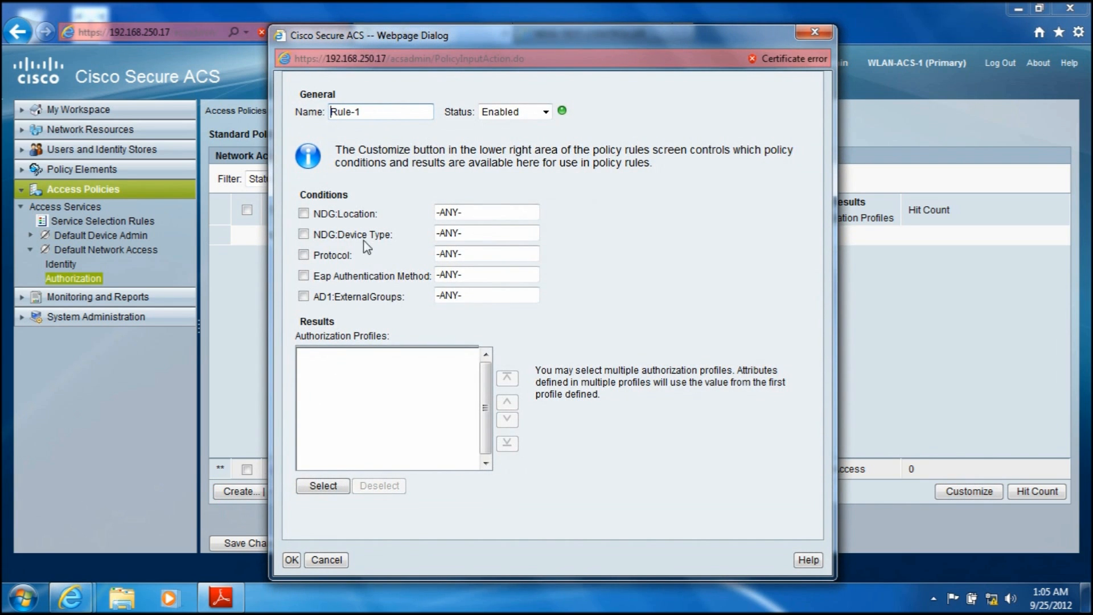
click(303, 214)
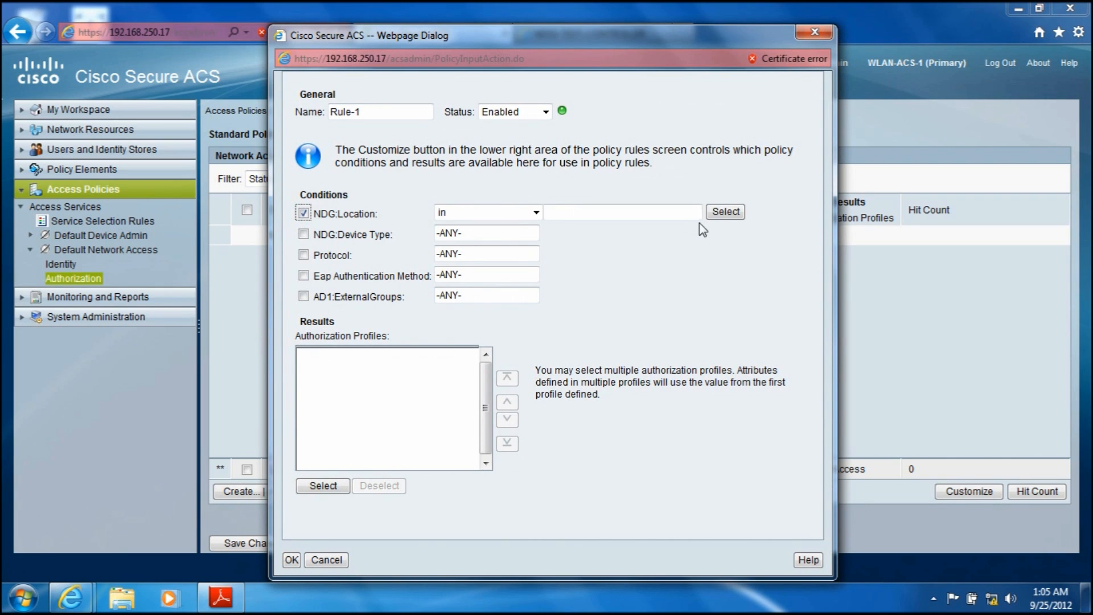
click(723, 220)
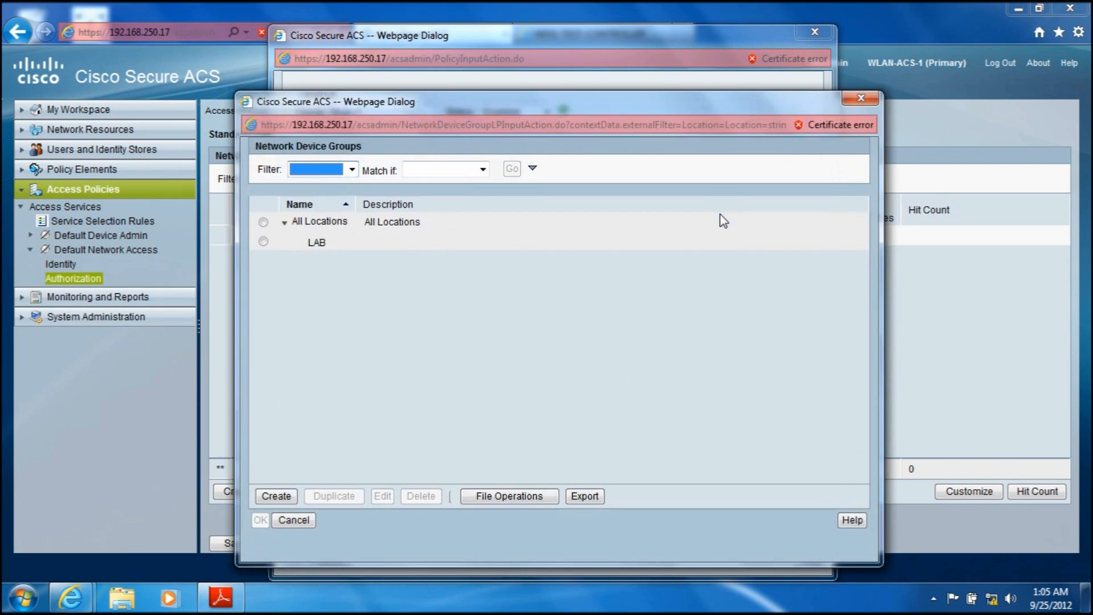
click(264, 241)
click(260, 520)
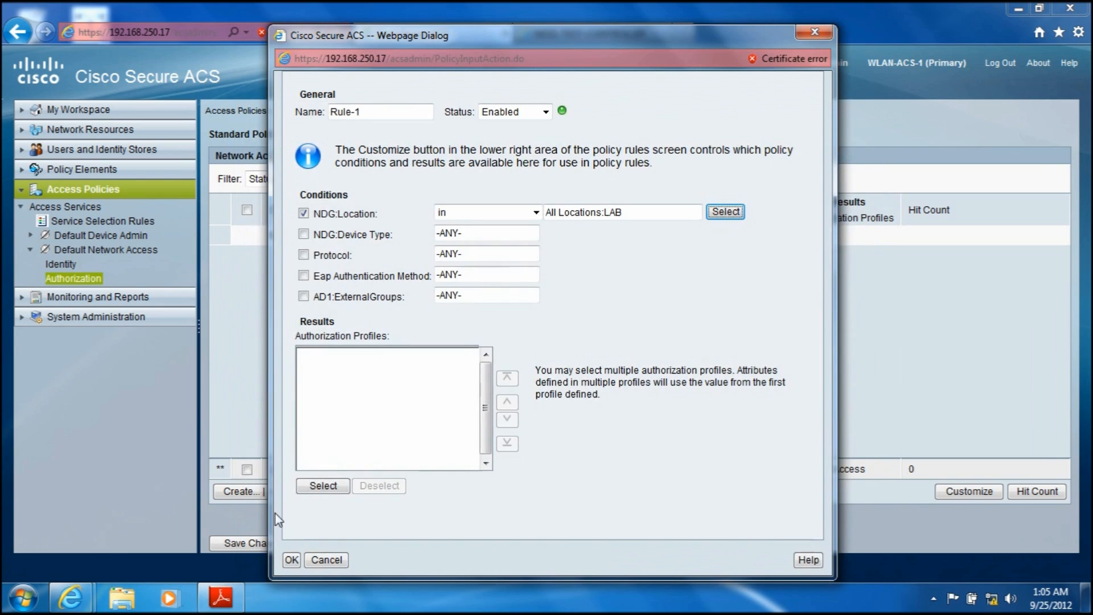
Step: Enable the rule's NDG:Device Type condition and assign it the LAB CONTROLLERS group
click(302, 234)
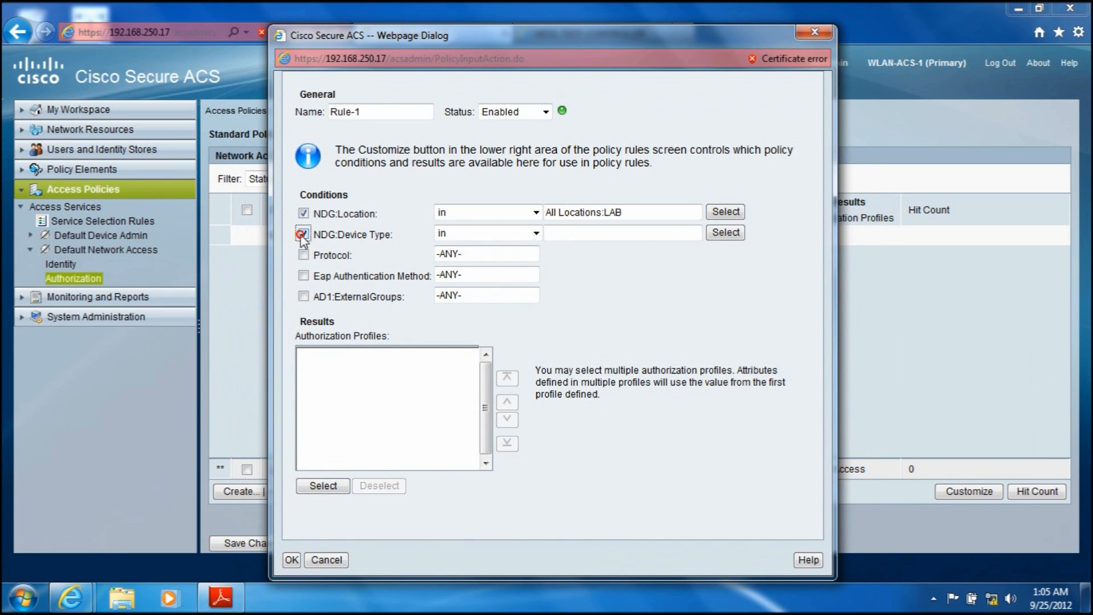
click(724, 234)
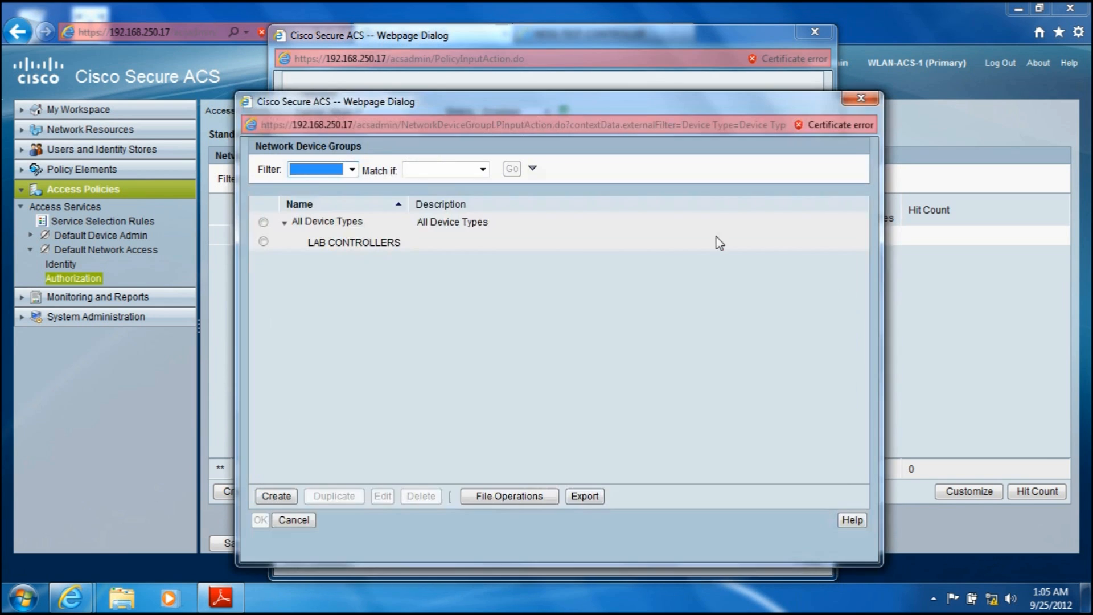
click(264, 242)
click(262, 520)
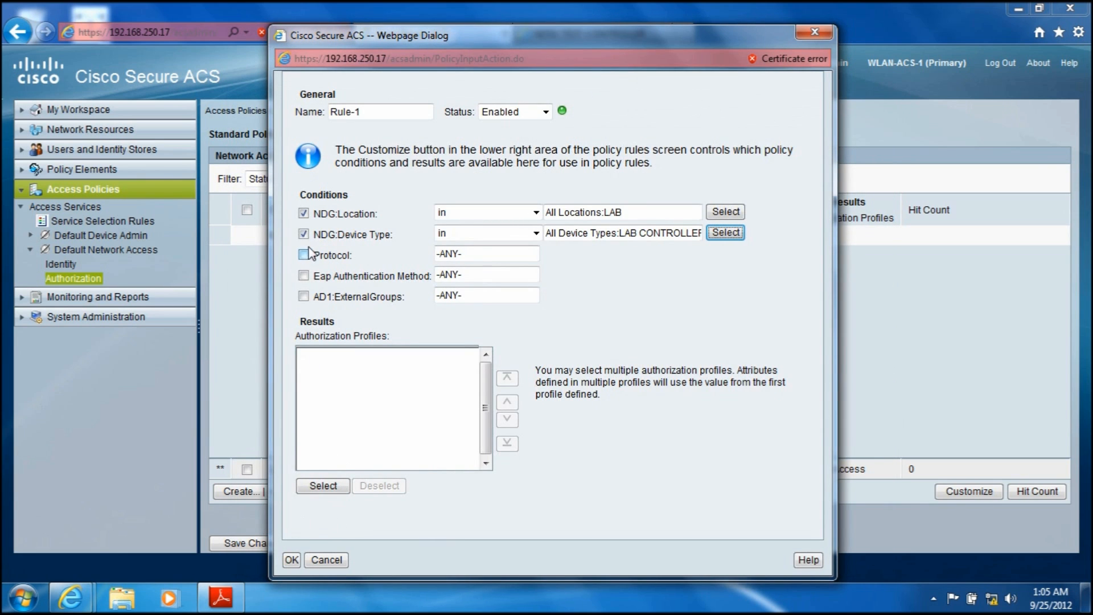
Step: Enable the rule's Protocol condition and set it to match Radius
click(304, 255)
click(725, 255)
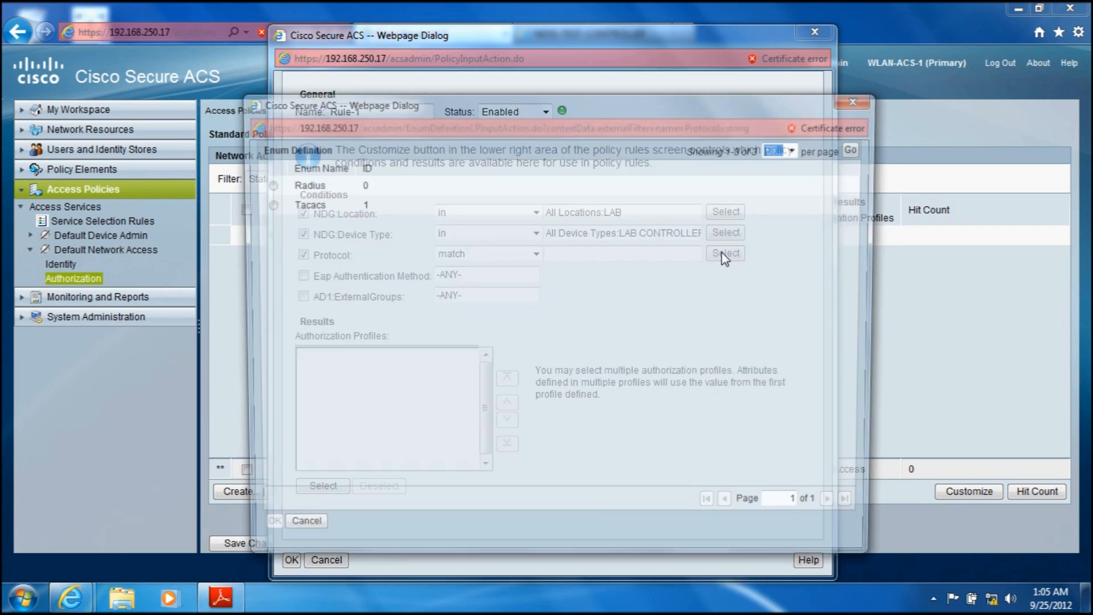
click(265, 185)
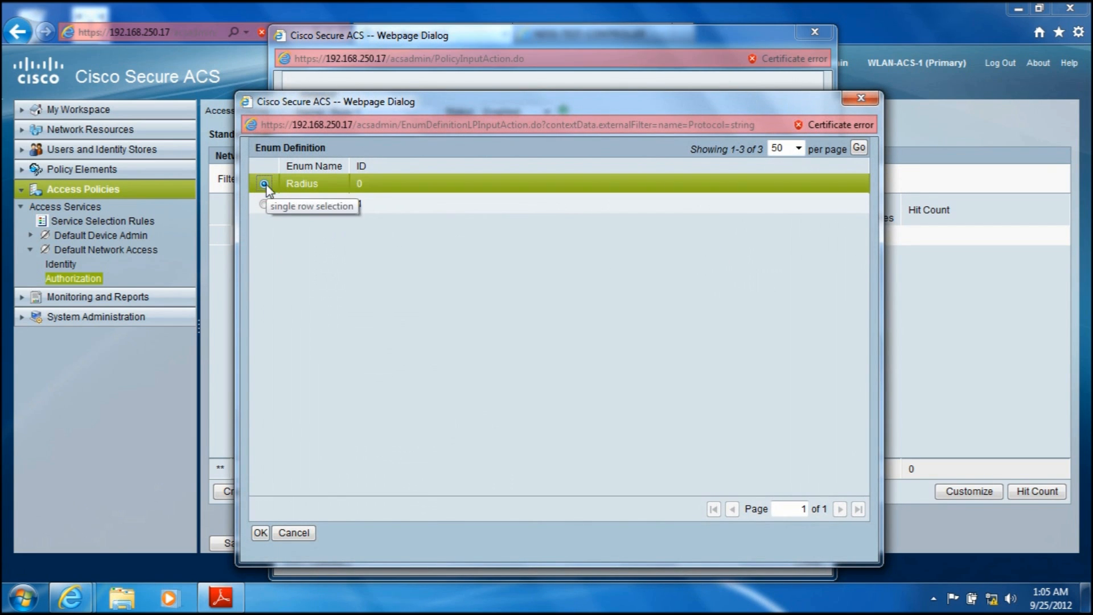
click(261, 534)
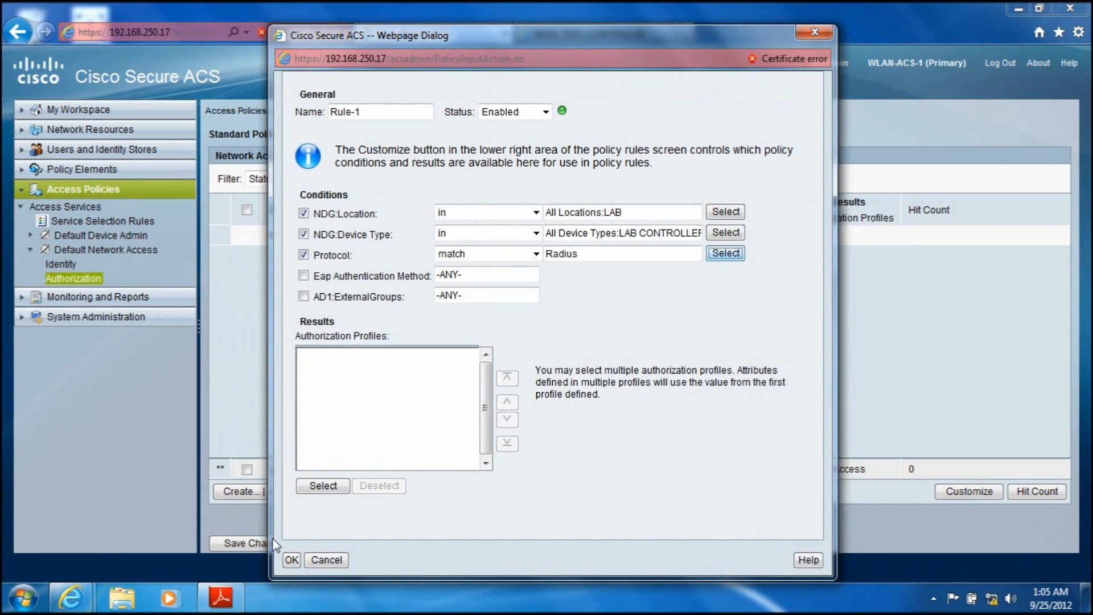
Step: Enable the rule's Eap Authentication Method condition and set it to match EAP-MSCHAPv2
click(304, 277)
click(724, 274)
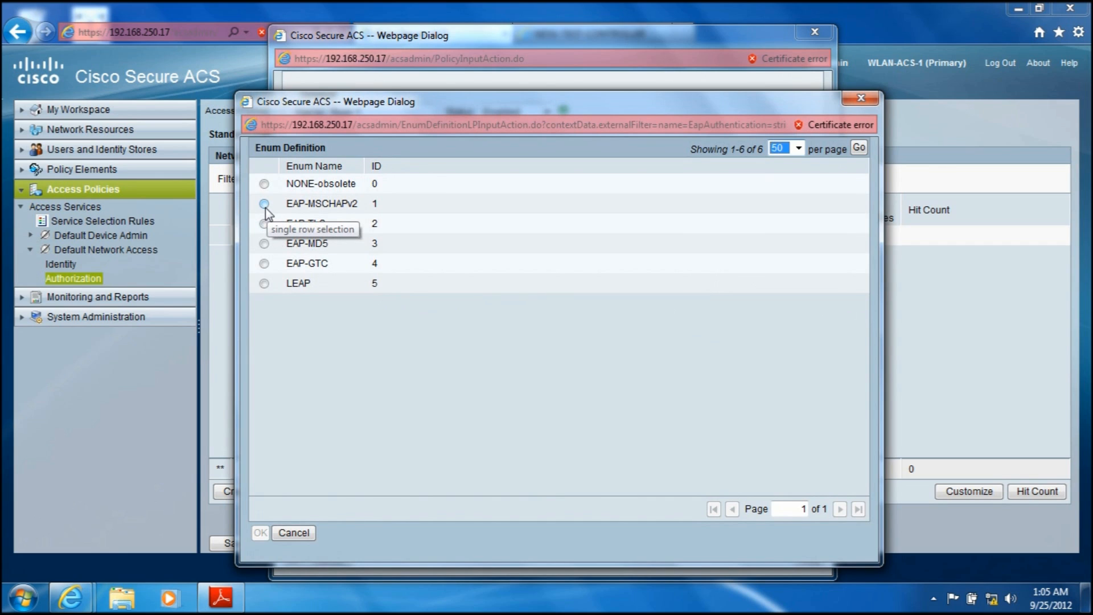
click(265, 203)
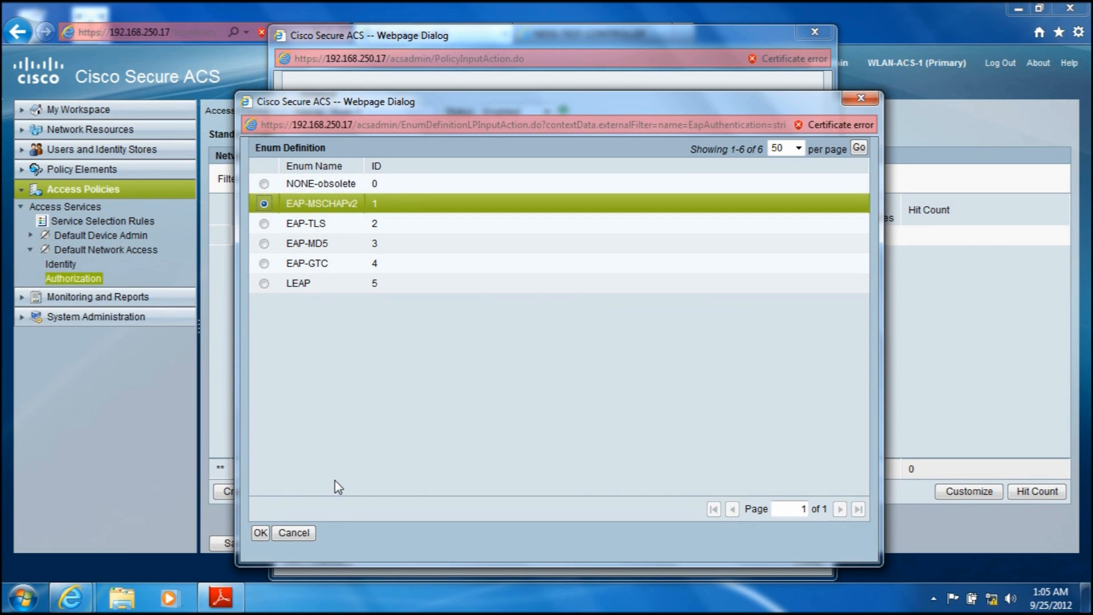
click(259, 533)
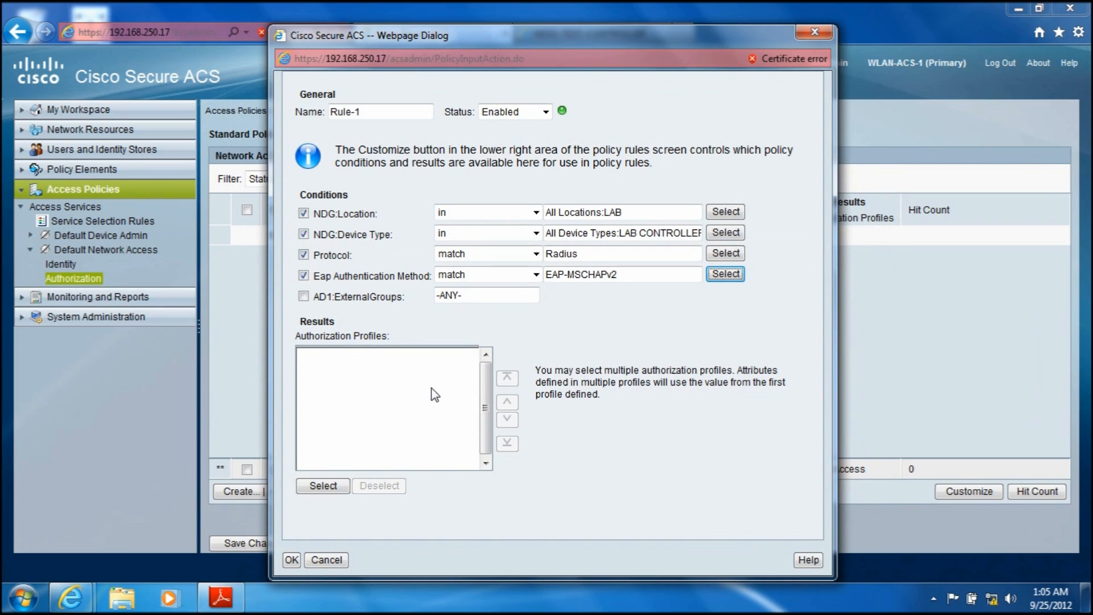
Step: Enable the rule's AD1:ExternalGroups condition with "contains any" and add the group ndss.lab/Users/Wireless-VLAN10
click(303, 296)
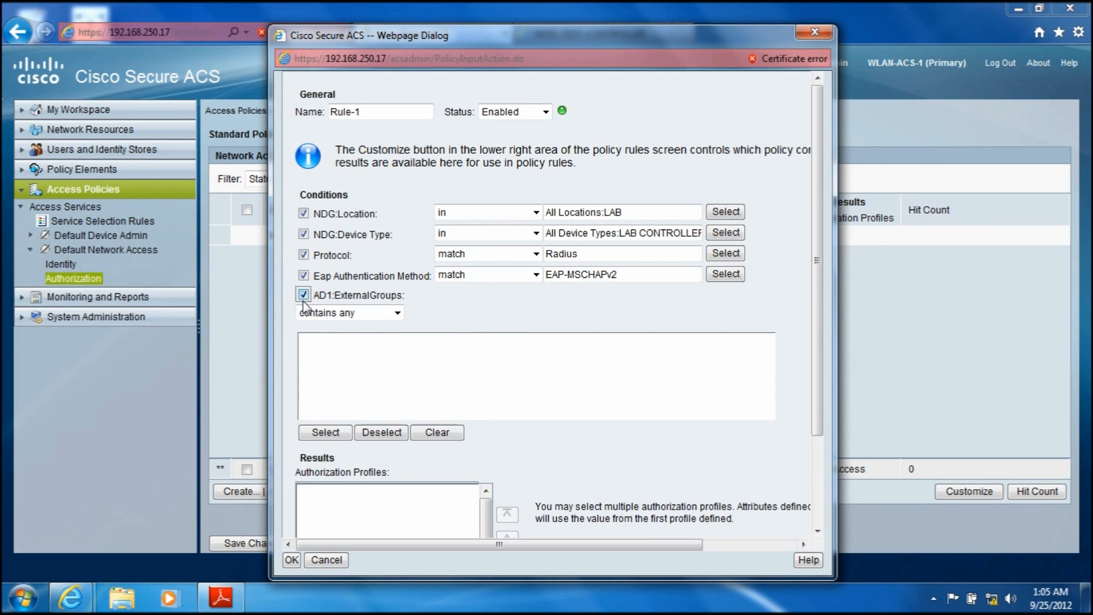
click(398, 313)
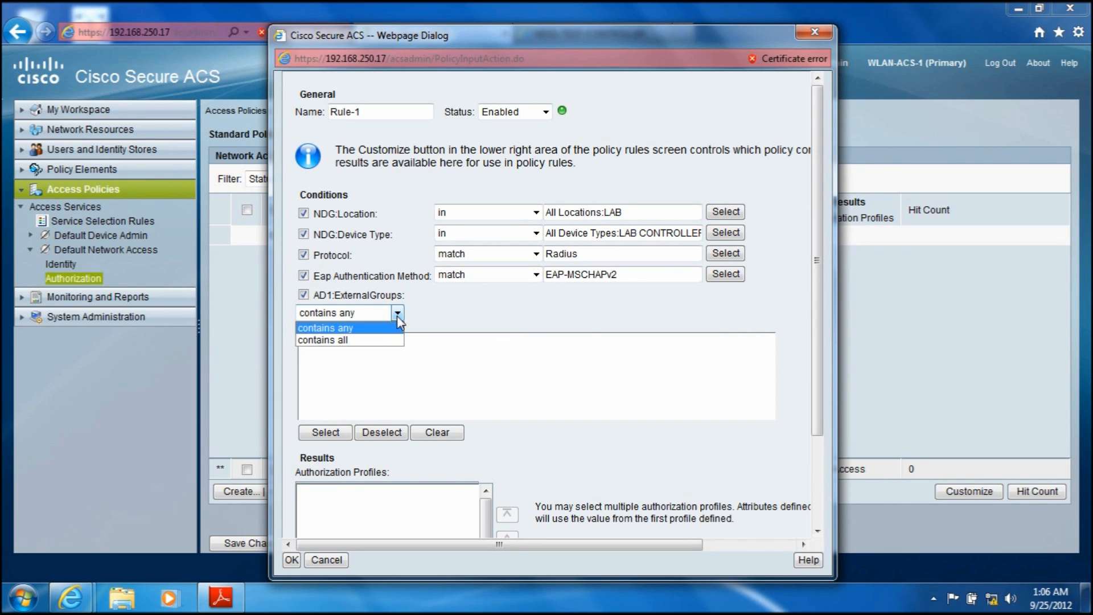
click(397, 314)
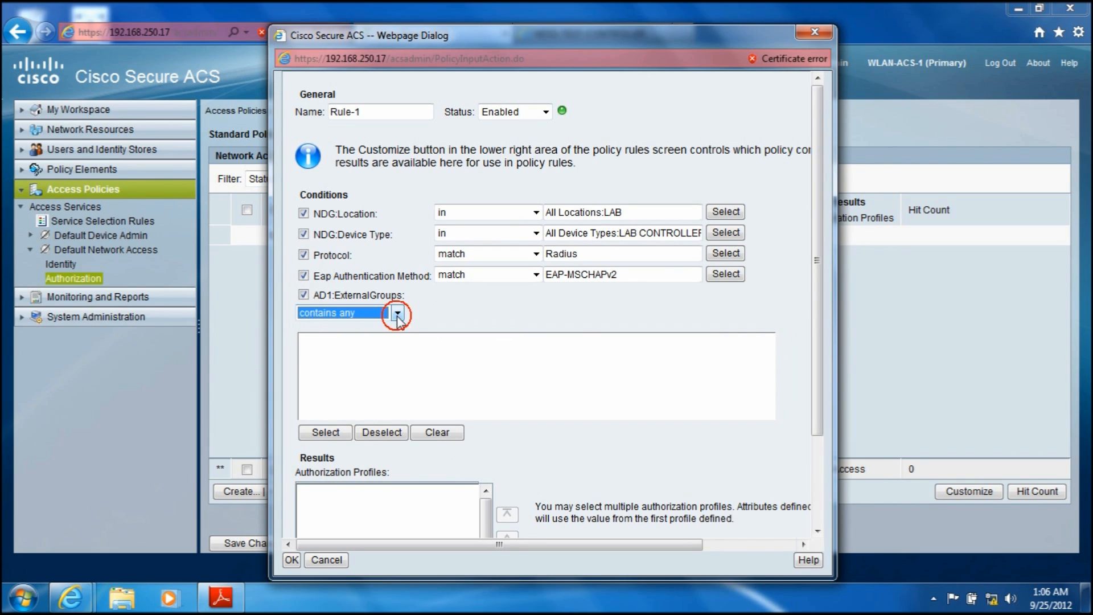
click(325, 433)
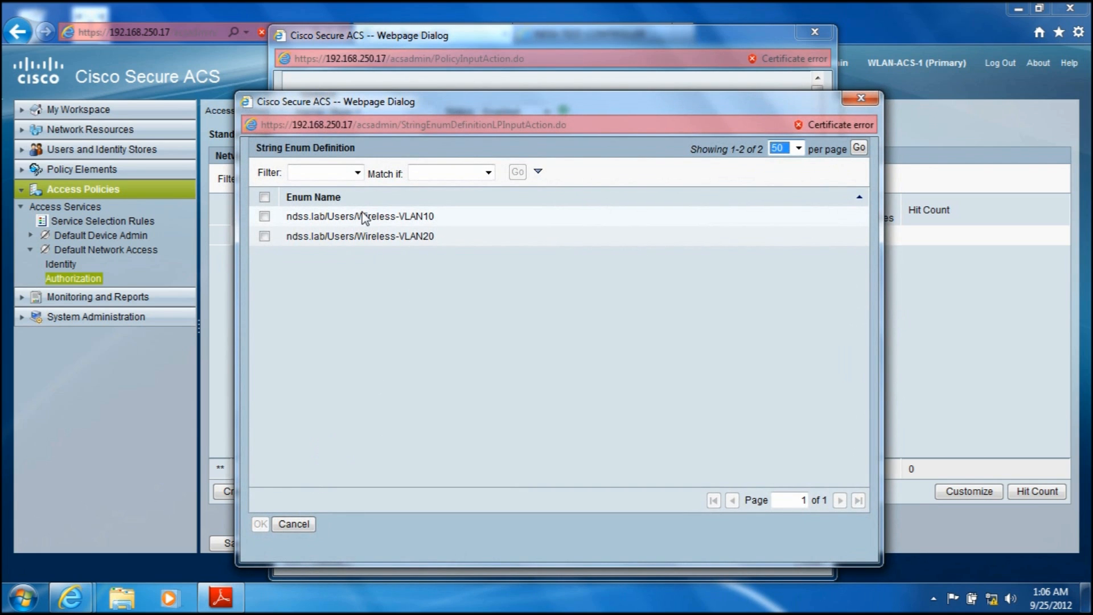
click(264, 217)
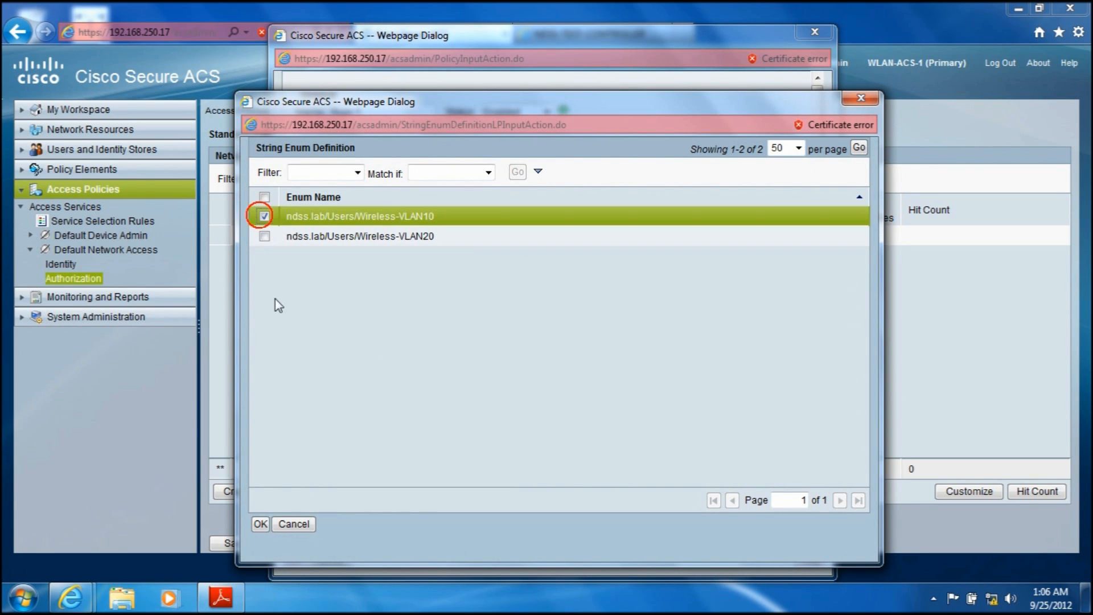
click(260, 524)
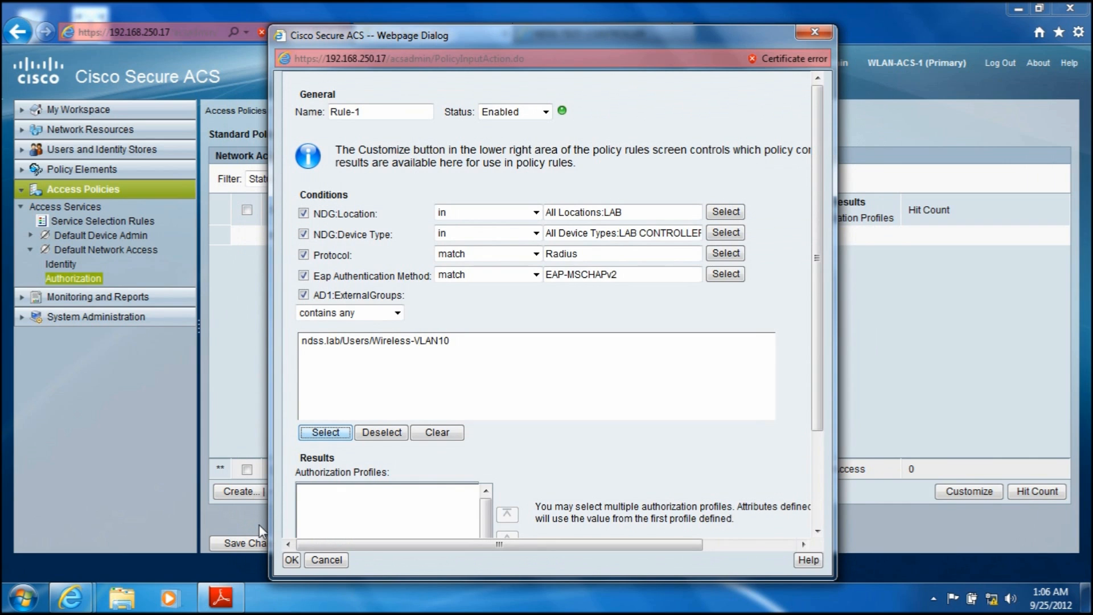
Step: Add PROFILE-VLAN10 as the authorization profile result of the Wireless-VLAN10 rule and confirm the rule
drag(818, 414, 811, 508)
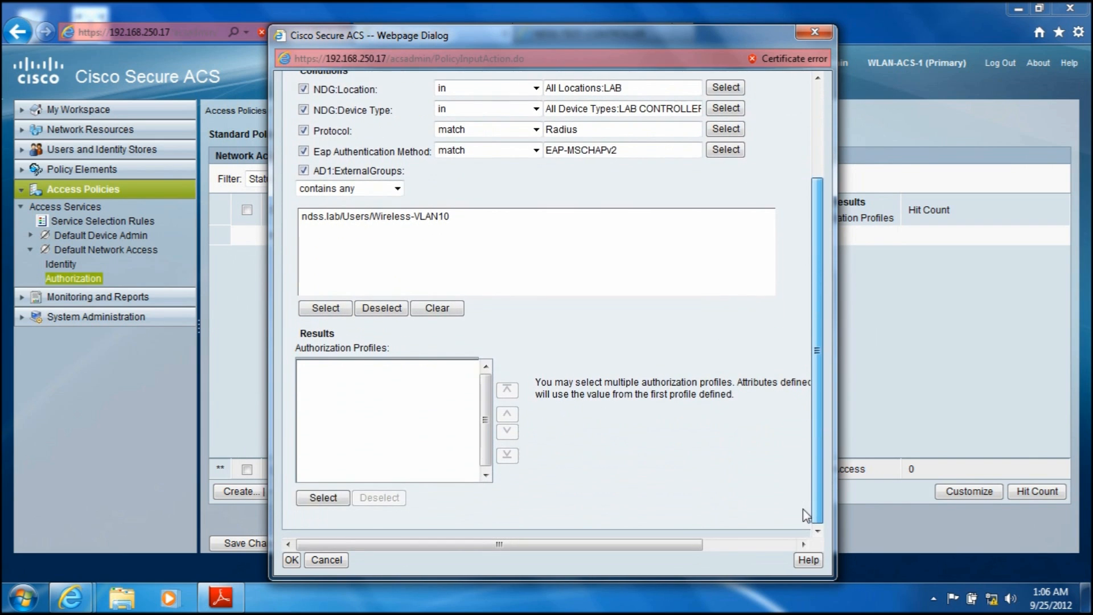
click(318, 502)
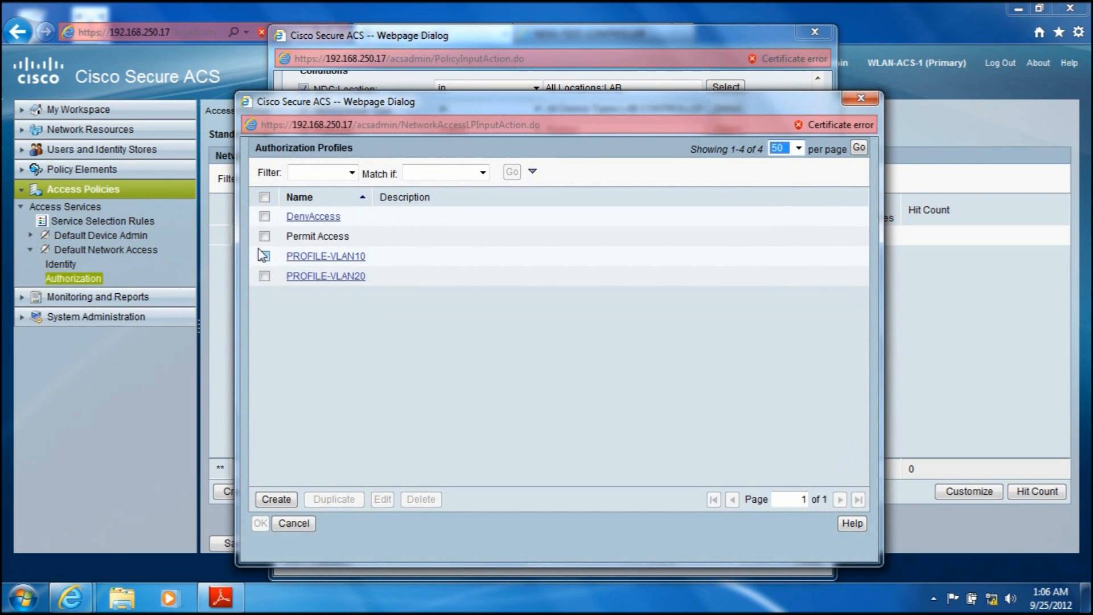
click(264, 255)
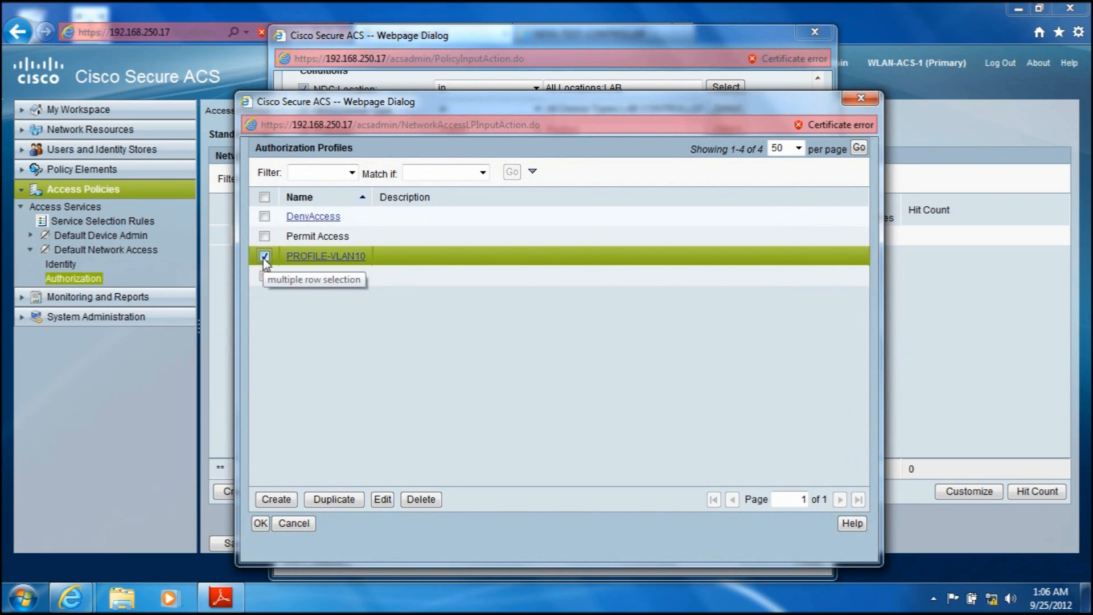
click(261, 524)
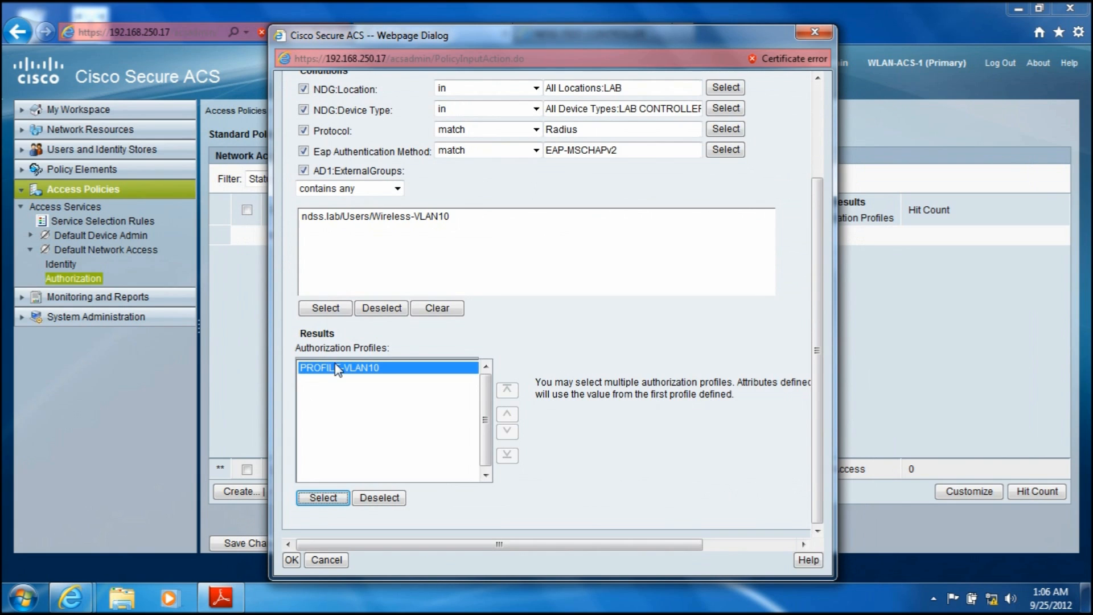
click(374, 217)
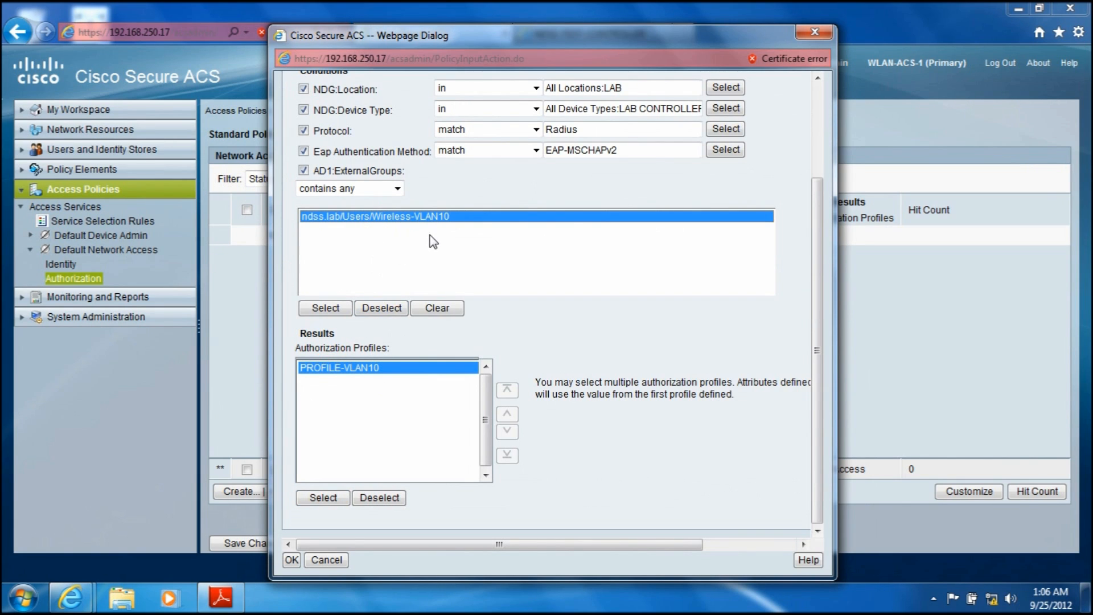
scroll(820, 375, up, 3)
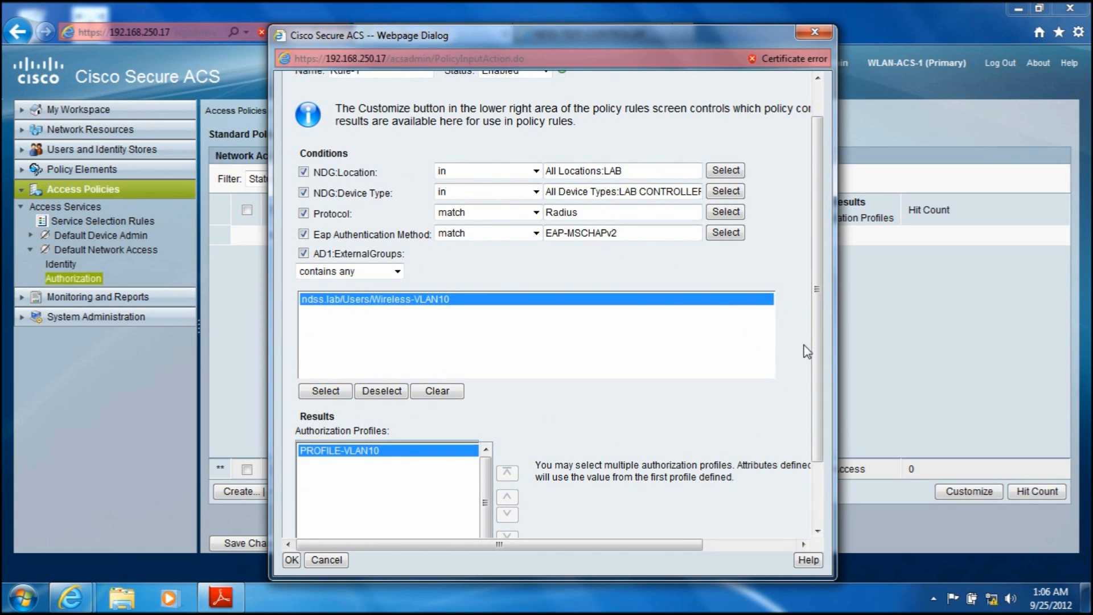
drag(820, 356, 810, 464)
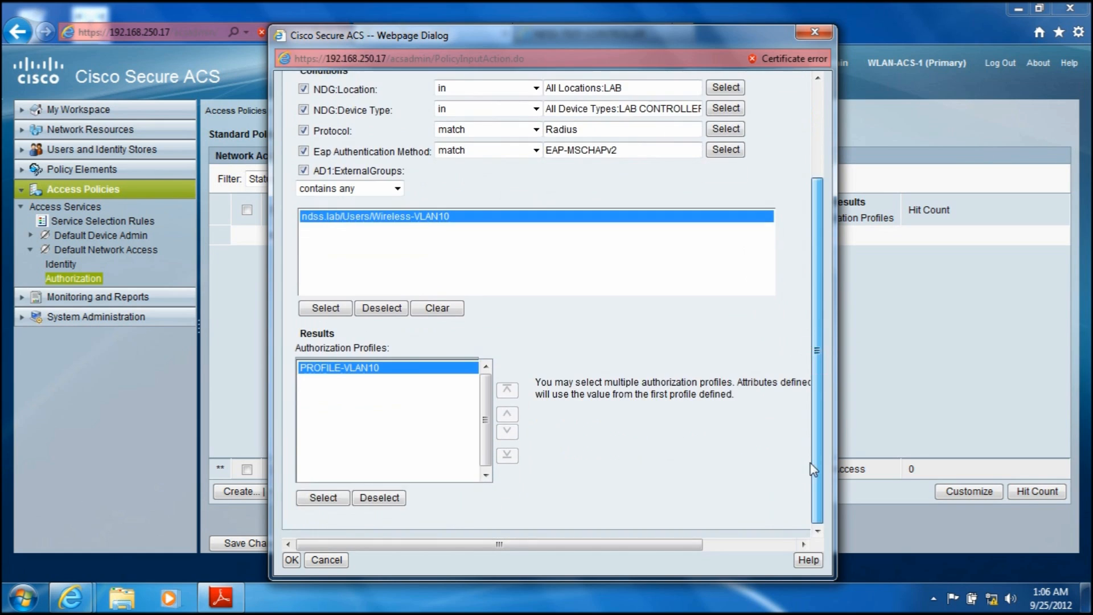
click(294, 560)
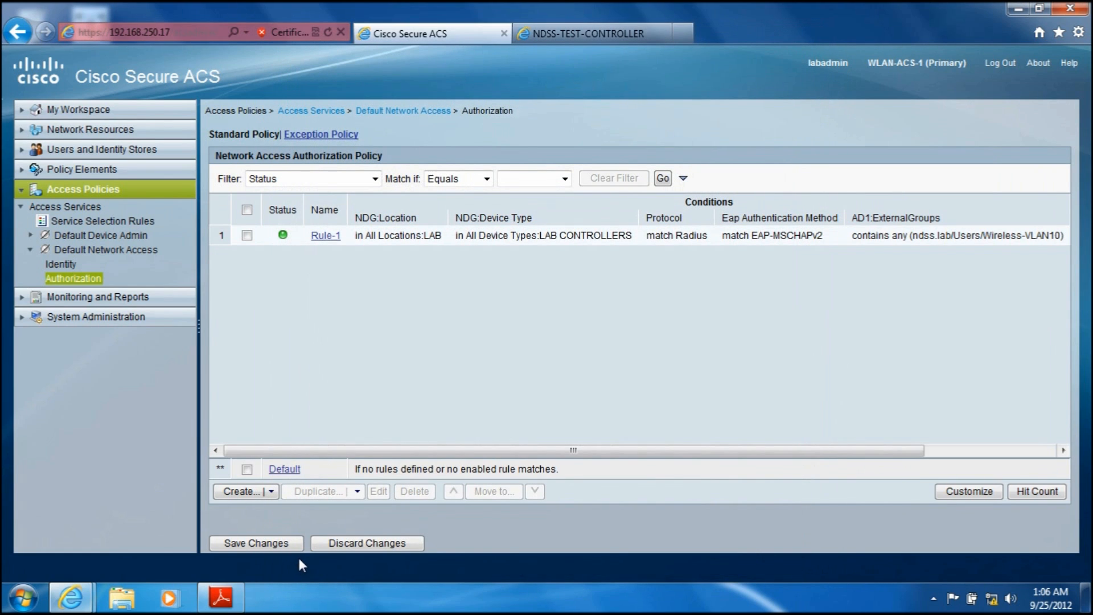
Step: Create a second network access authorization rule and set its NDG:Location condition to the LAB location
click(238, 496)
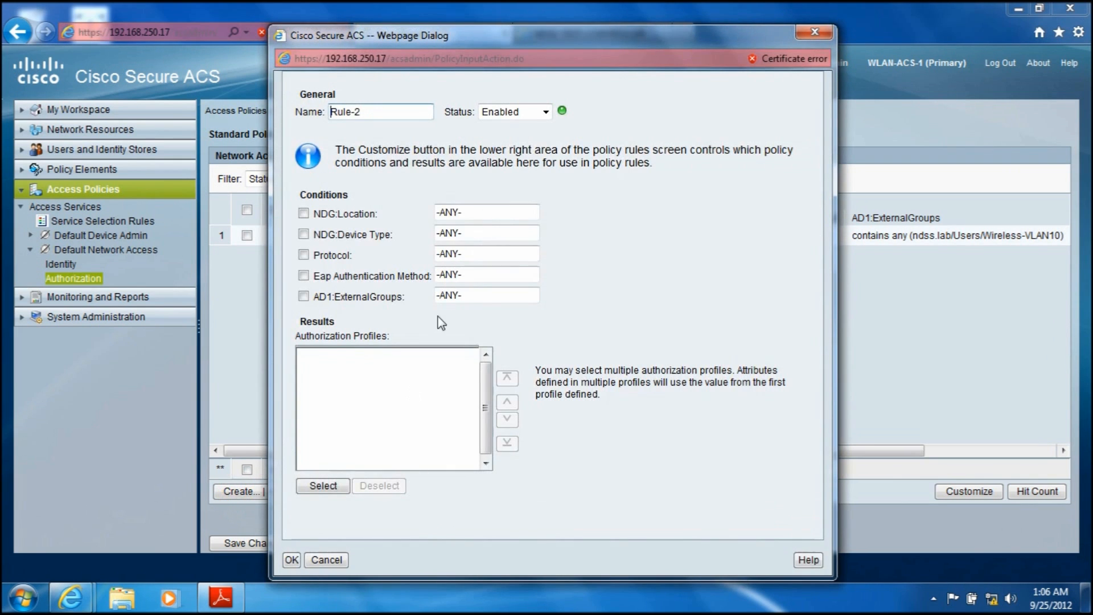
click(302, 215)
click(726, 211)
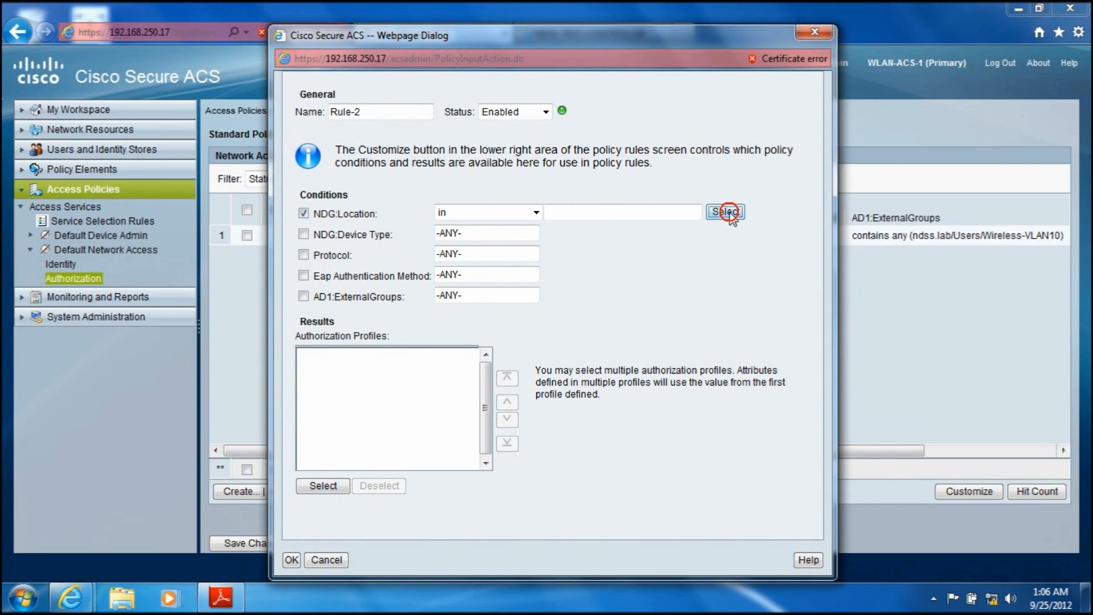
click(263, 242)
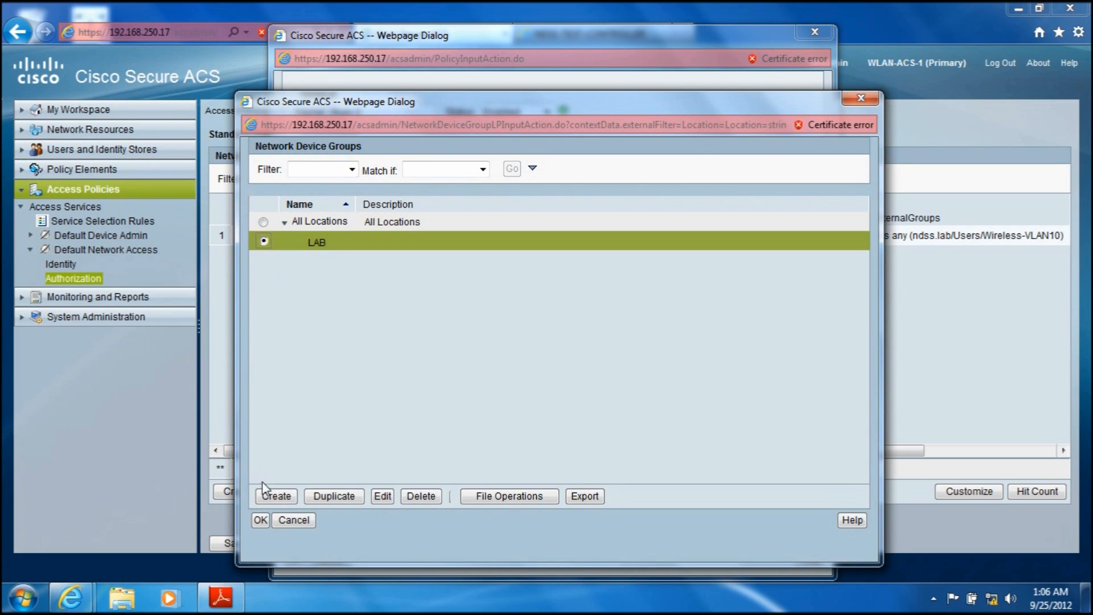
click(260, 520)
Step: Enable the second rule's NDG:Device Type condition and assign it the LAB CONTROLLERS group
click(304, 234)
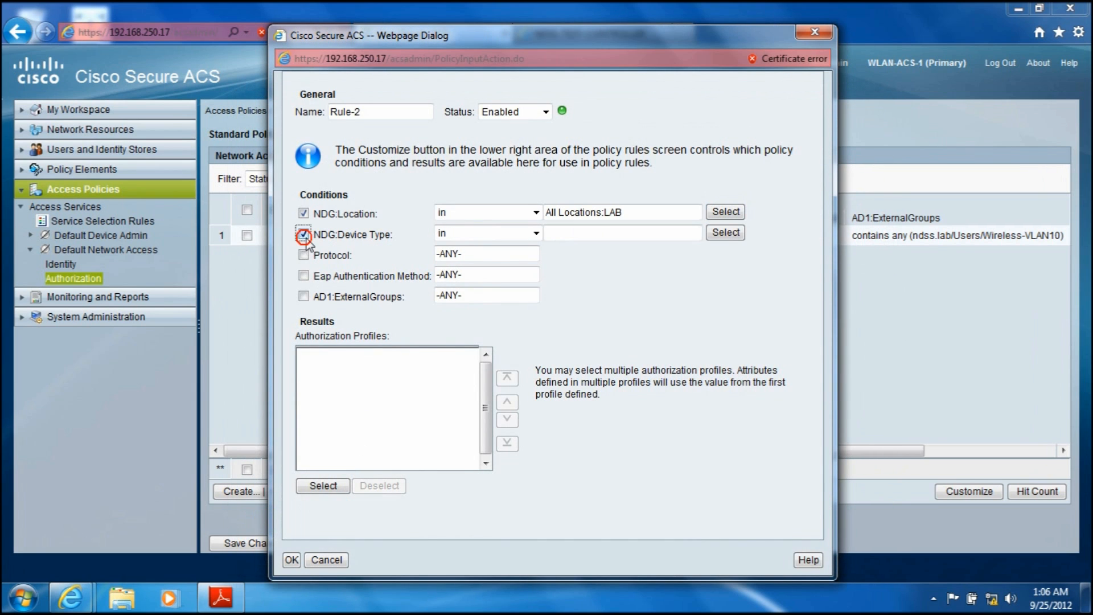
click(726, 234)
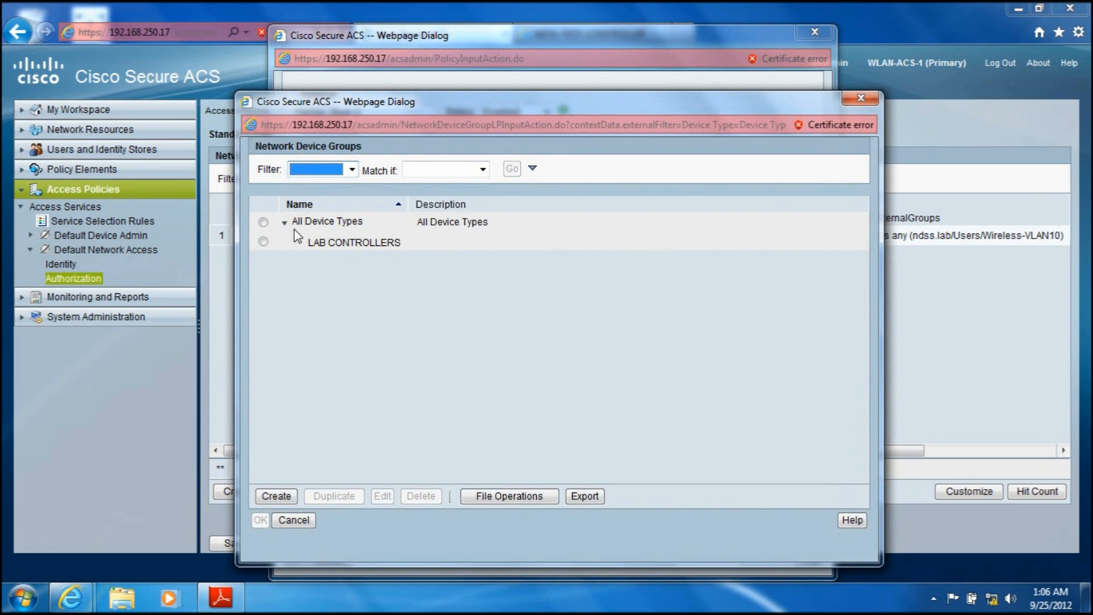
click(263, 242)
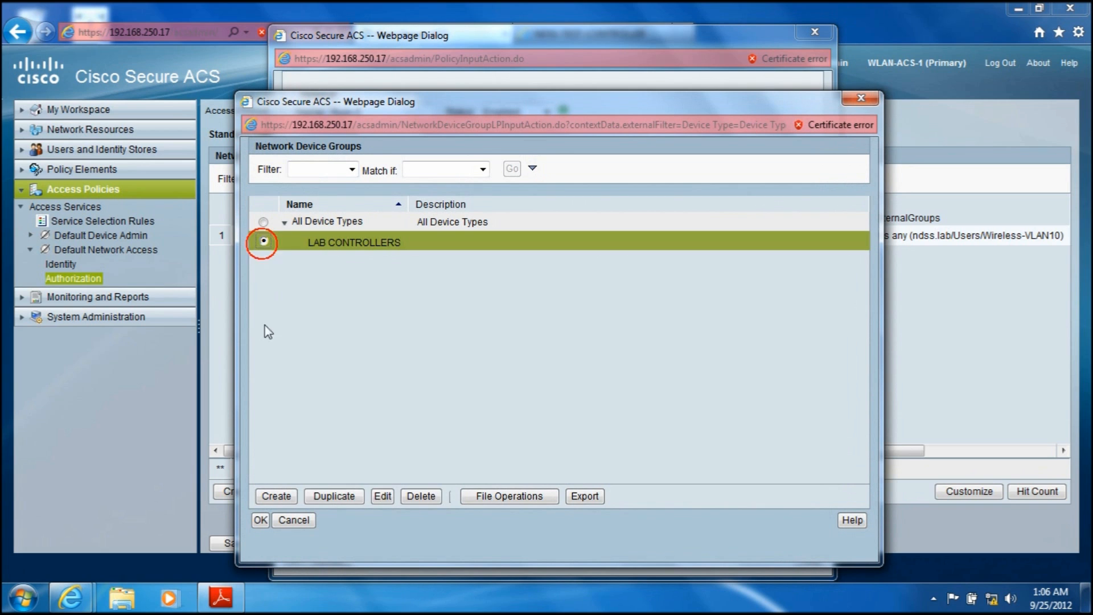
click(260, 520)
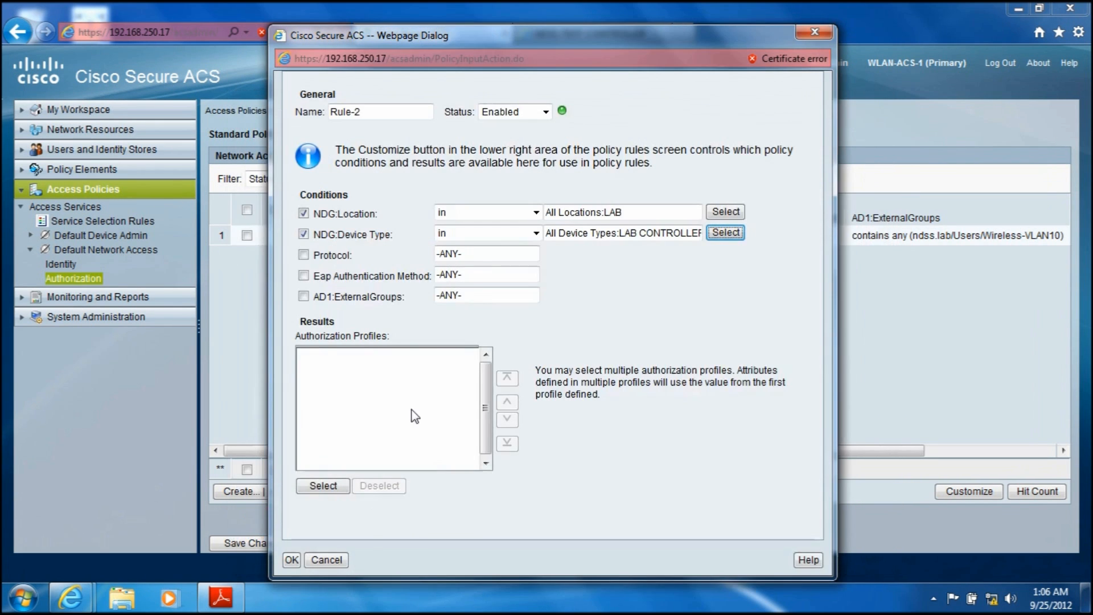
Step: Enable the second rule's Protocol condition and set it to match Radius
click(302, 254)
click(725, 253)
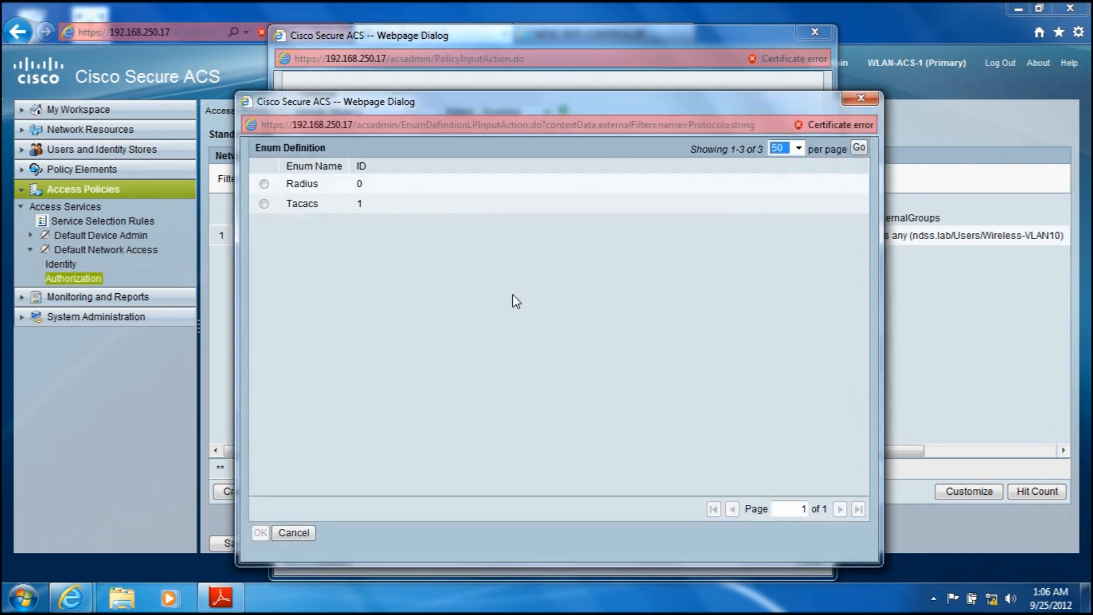
click(264, 184)
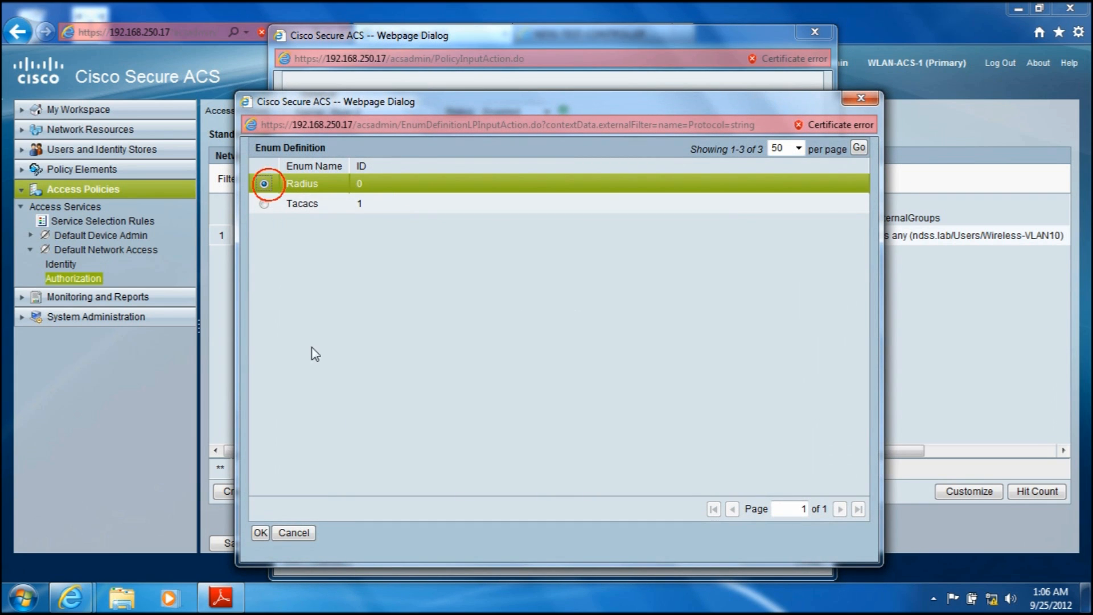
click(260, 532)
Step: Enable the second rule's Eap Authentication Method condition and set it to match EAP-MSCHAPv2
click(303, 276)
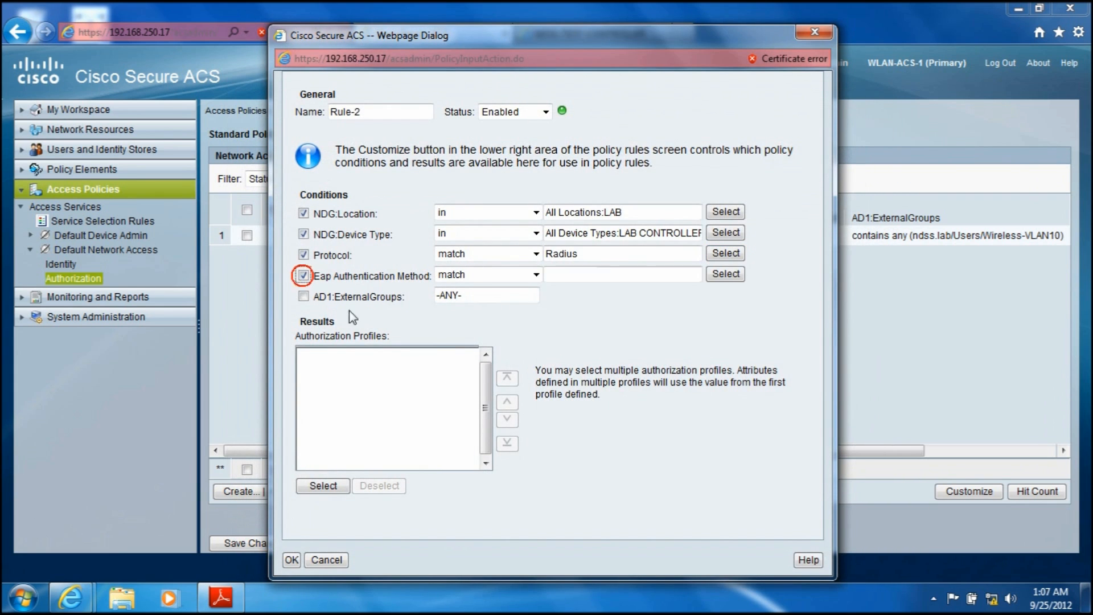
click(723, 274)
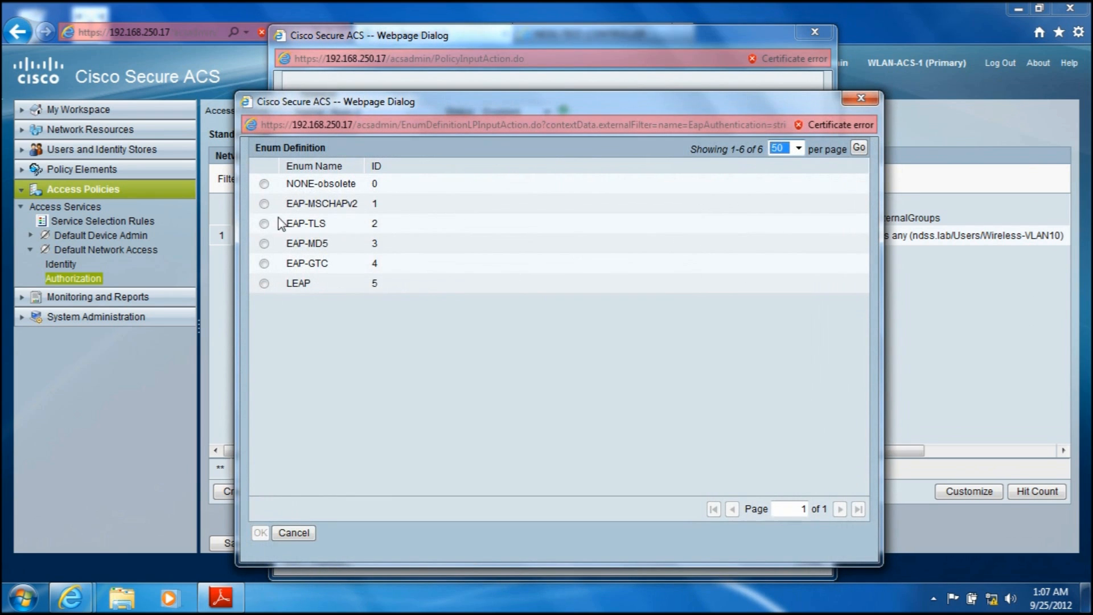
click(264, 204)
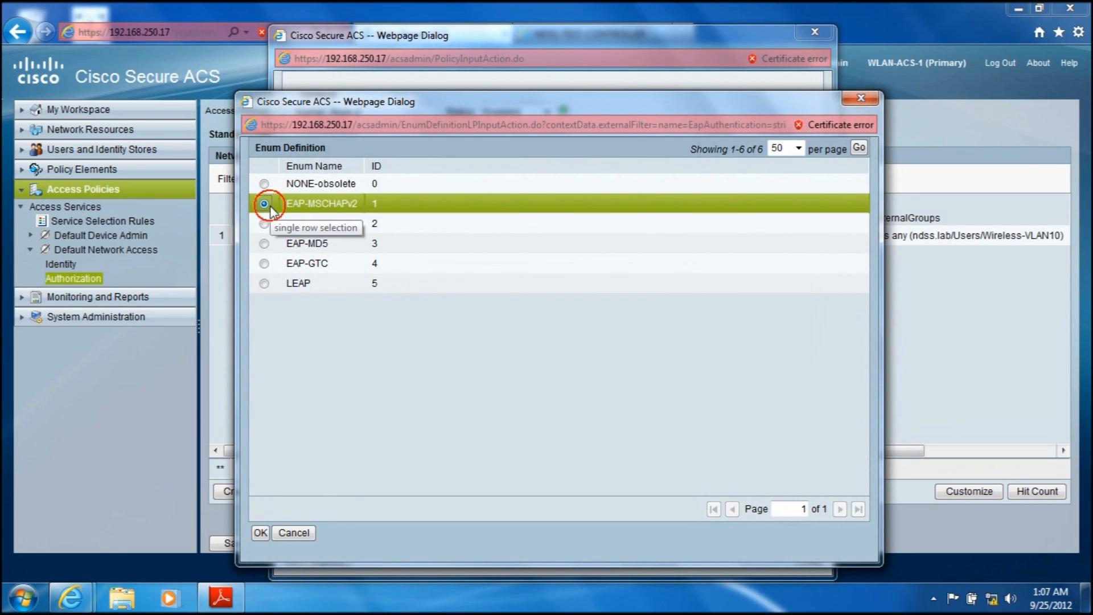
click(260, 533)
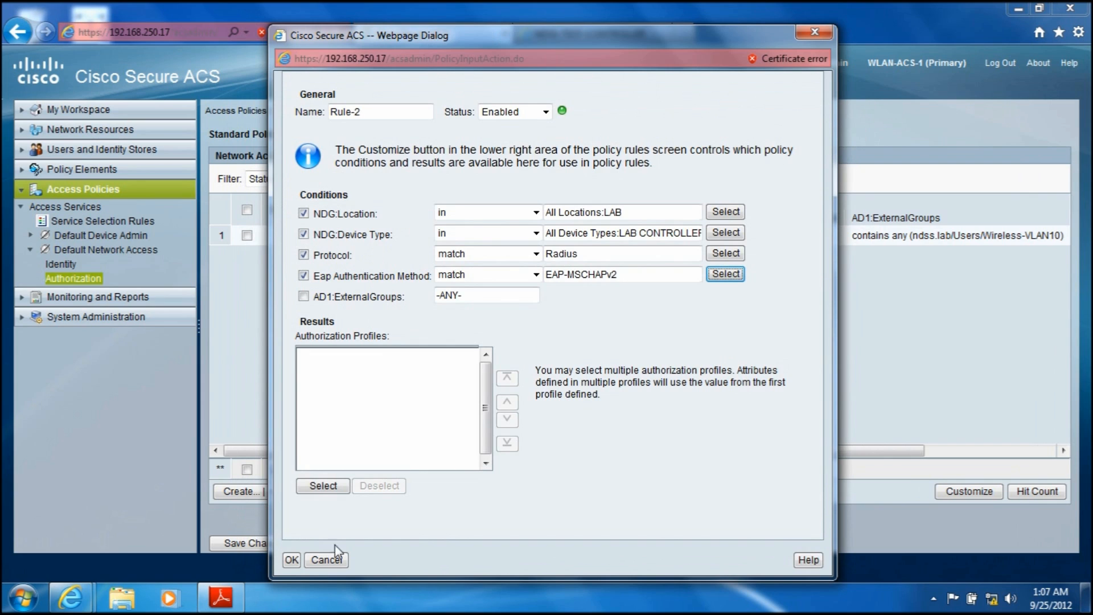
Step: Enable the second rule's AD1:ExternalGroups condition with "contains any" and add the group ndss.lab/Users/Wireless-VLAN20
click(303, 295)
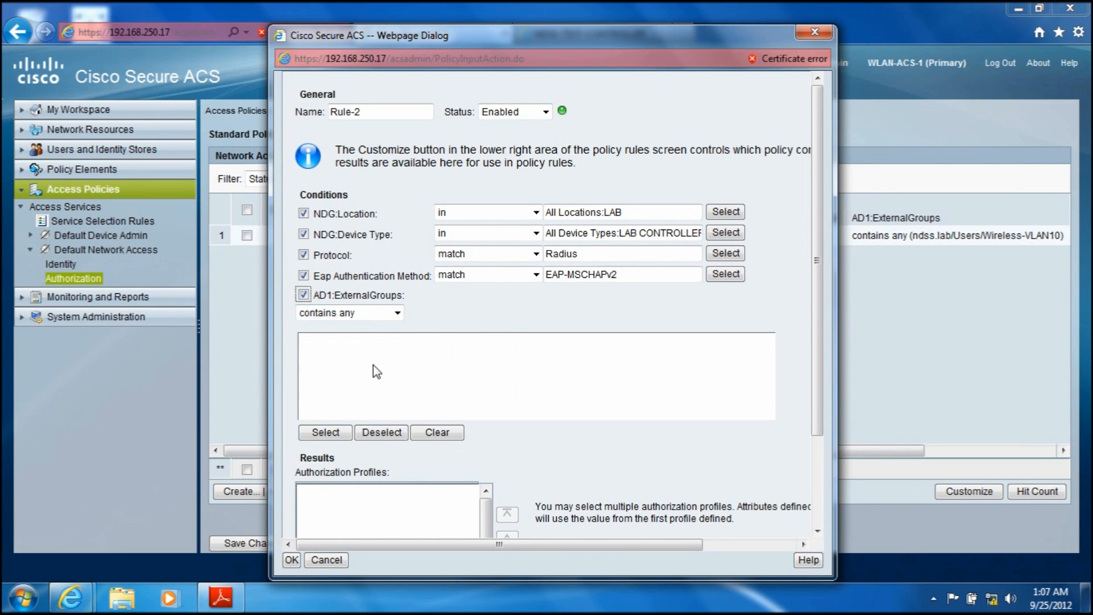
click(329, 434)
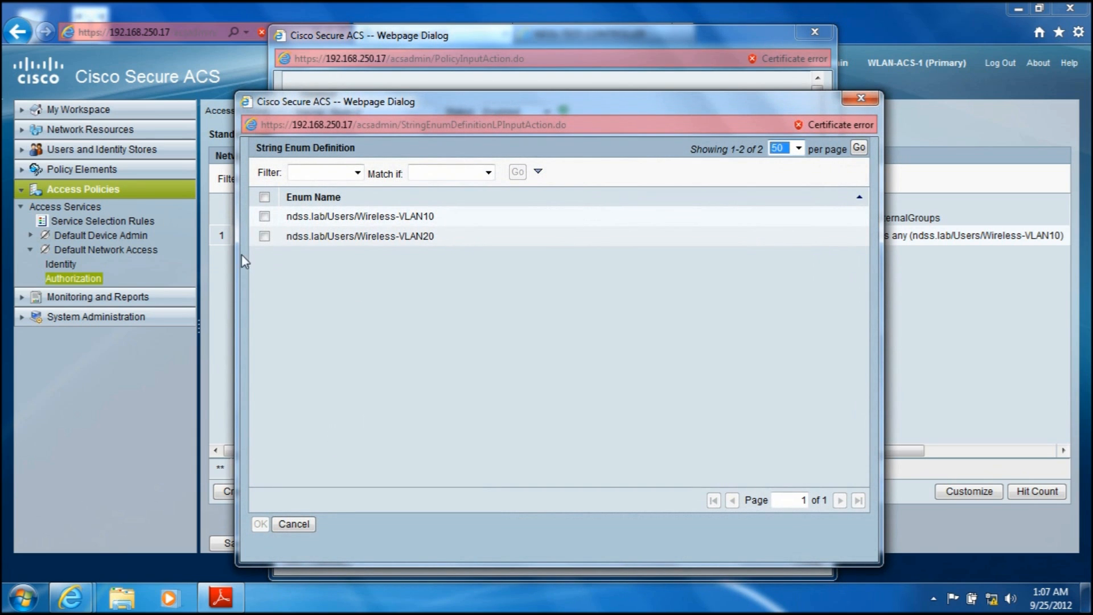
click(264, 237)
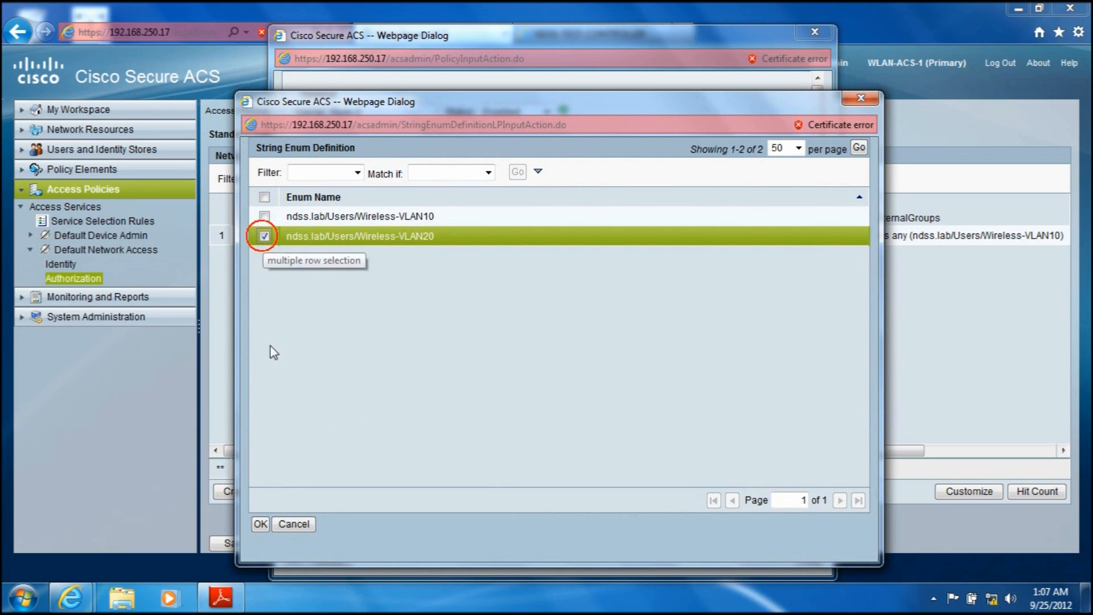
click(260, 524)
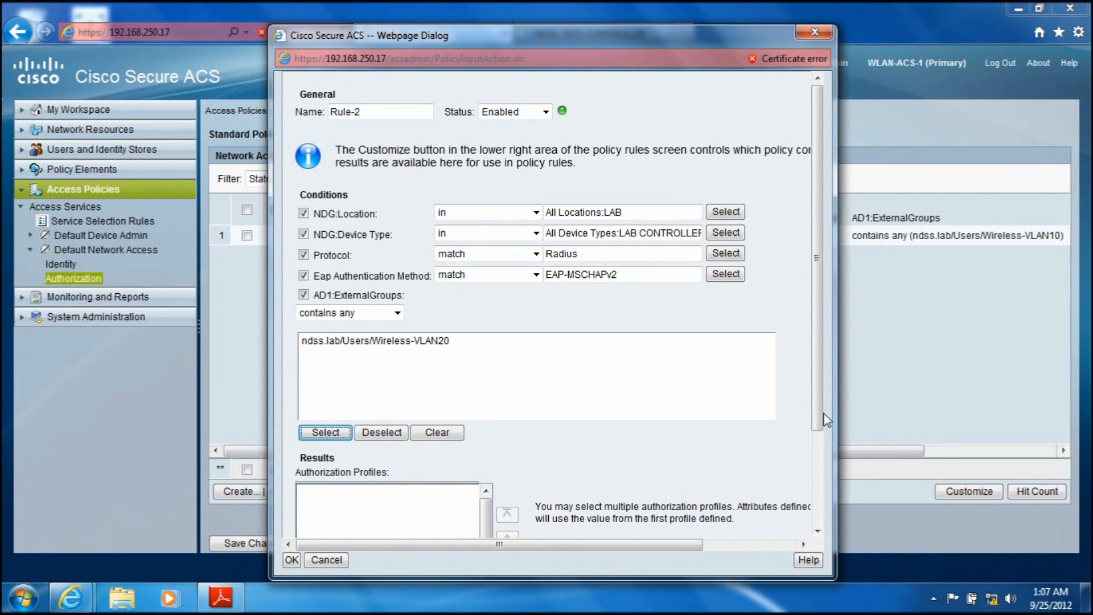
Step: Add PROFILE-VLAN20 as the second rule's authorization profile result and confirm the rule
drag(819, 413, 818, 518)
click(322, 497)
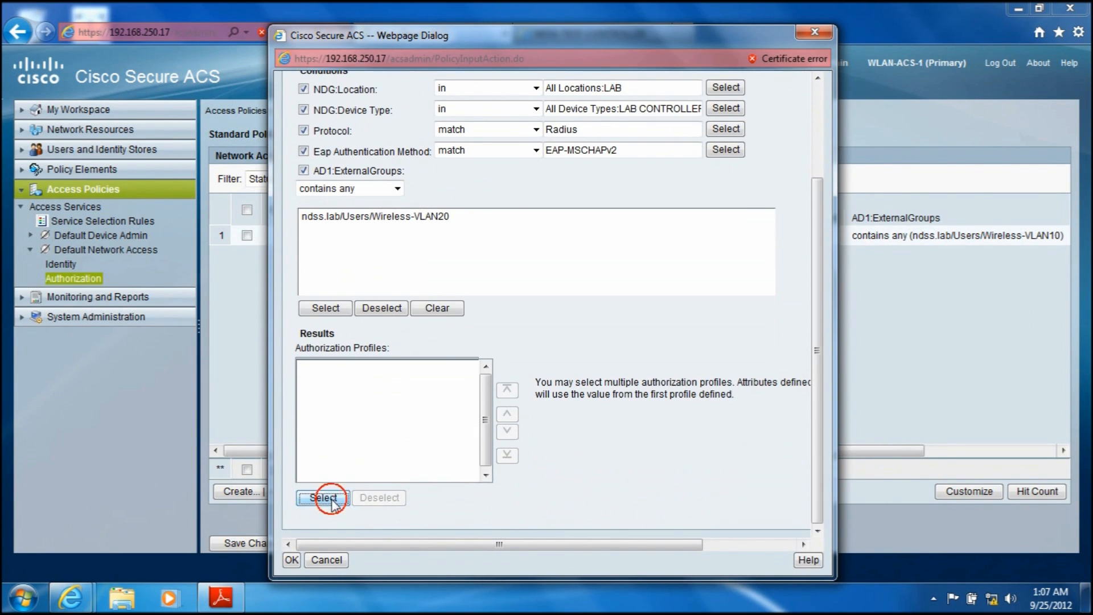
click(264, 276)
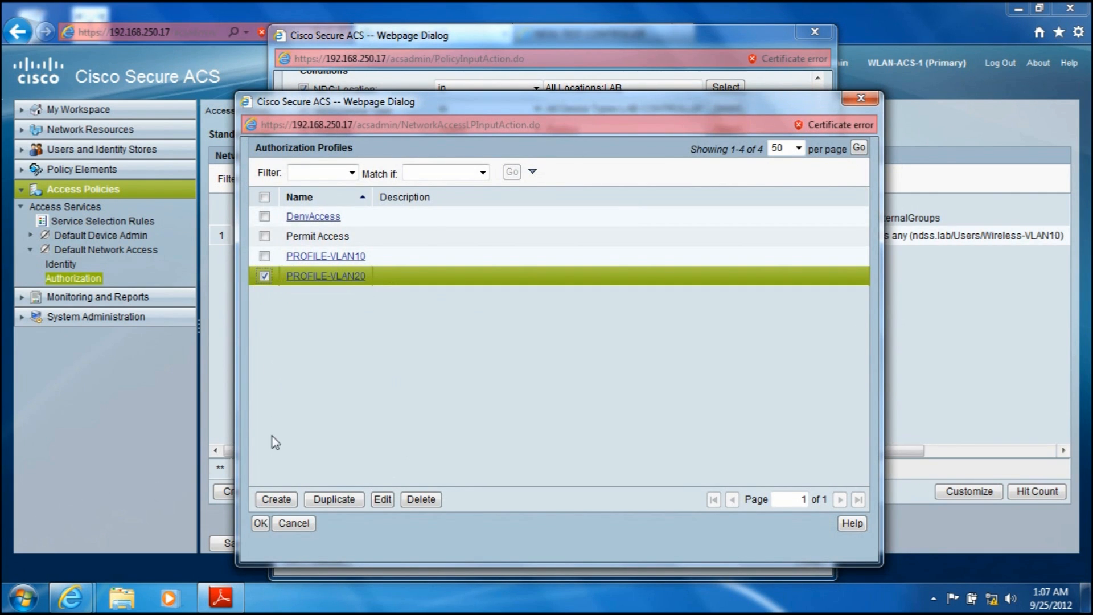
click(260, 523)
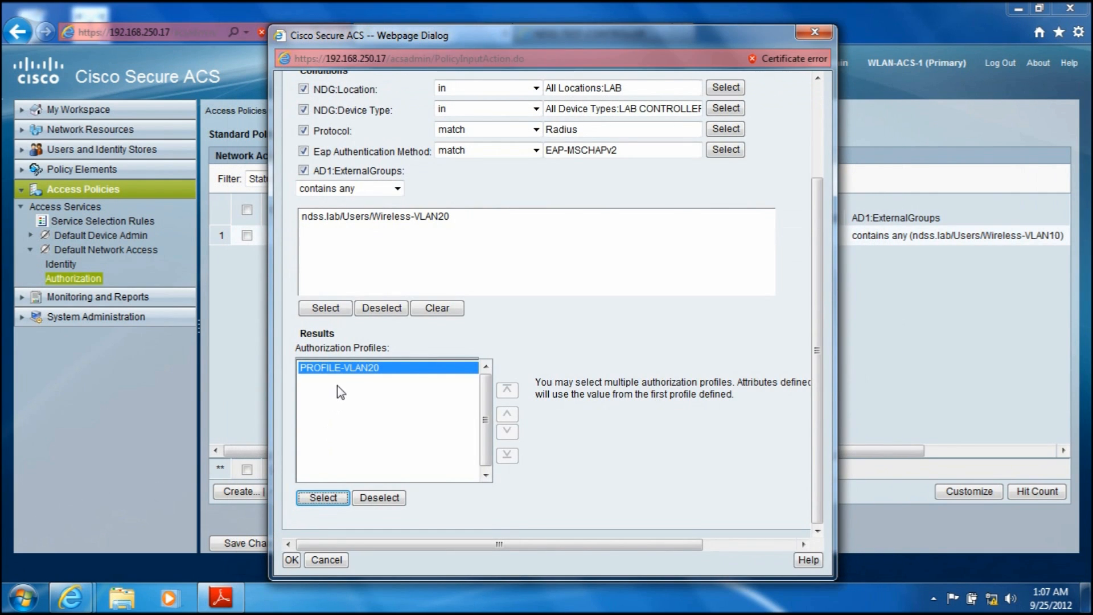
click(386, 218)
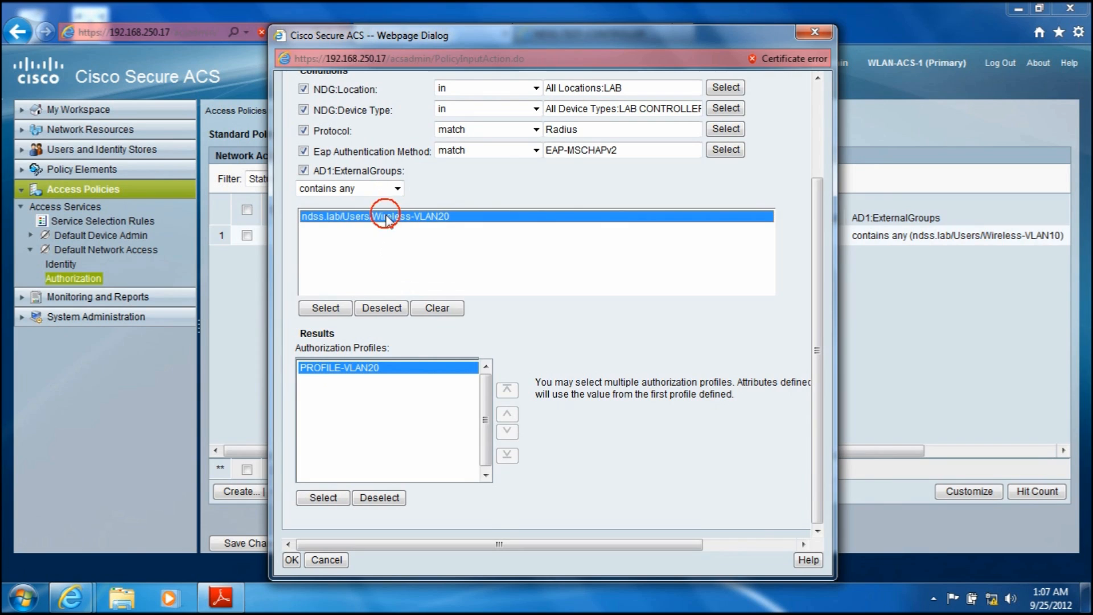
click(291, 561)
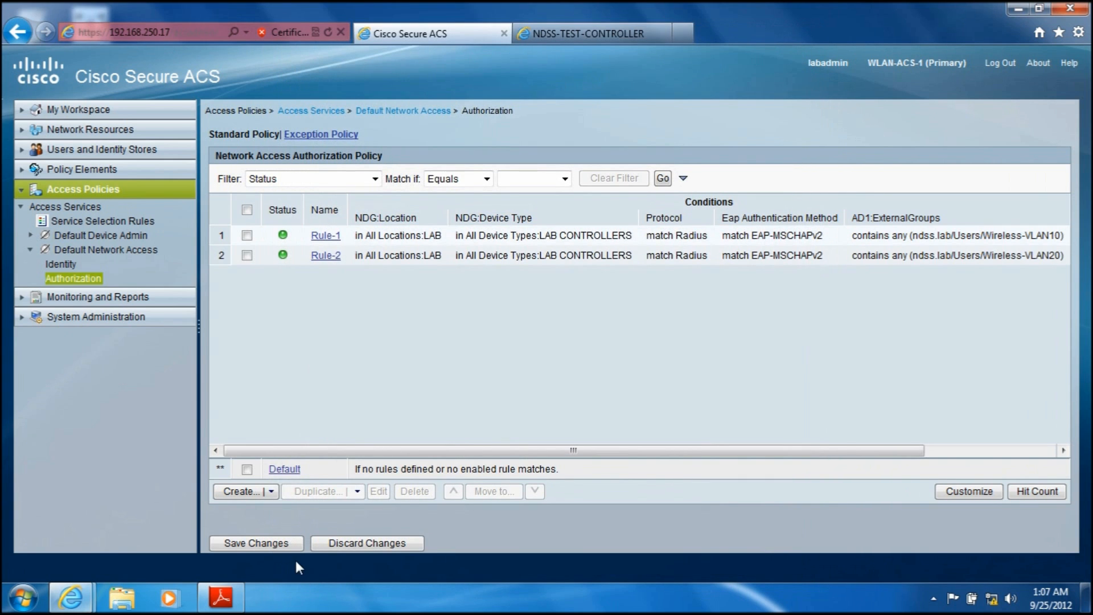
Step: Review the conditions and results of both authorization rules and save the policy changes
drag(385, 450, 521, 460)
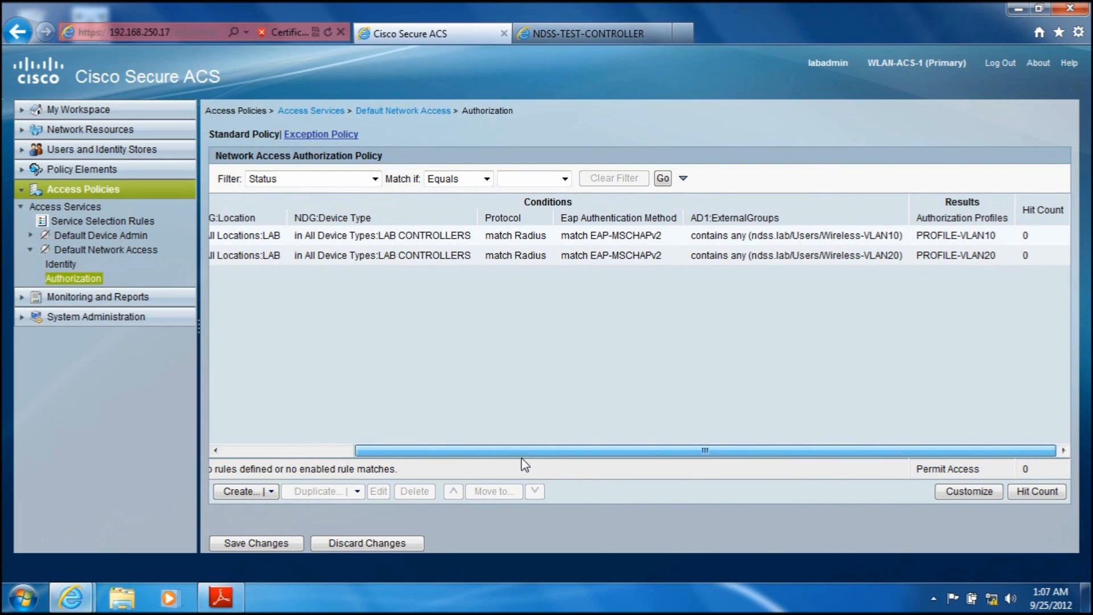
drag(520, 463, 387, 464)
click(252, 545)
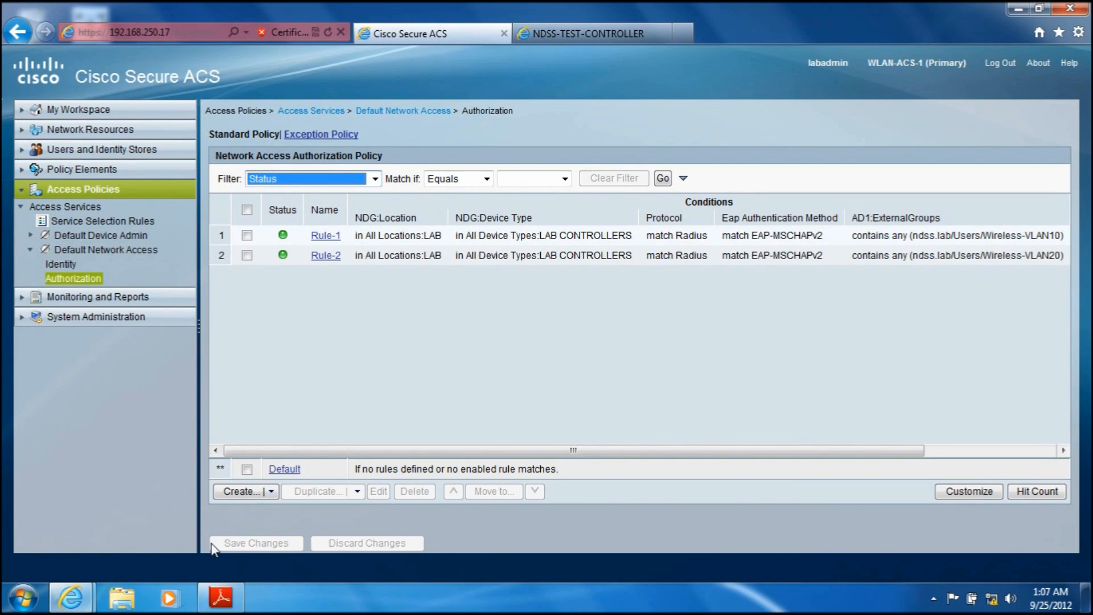
Step: Switch to the NDSS-TEST-CONTROLLER web interface and open its list of WLANs
click(554, 32)
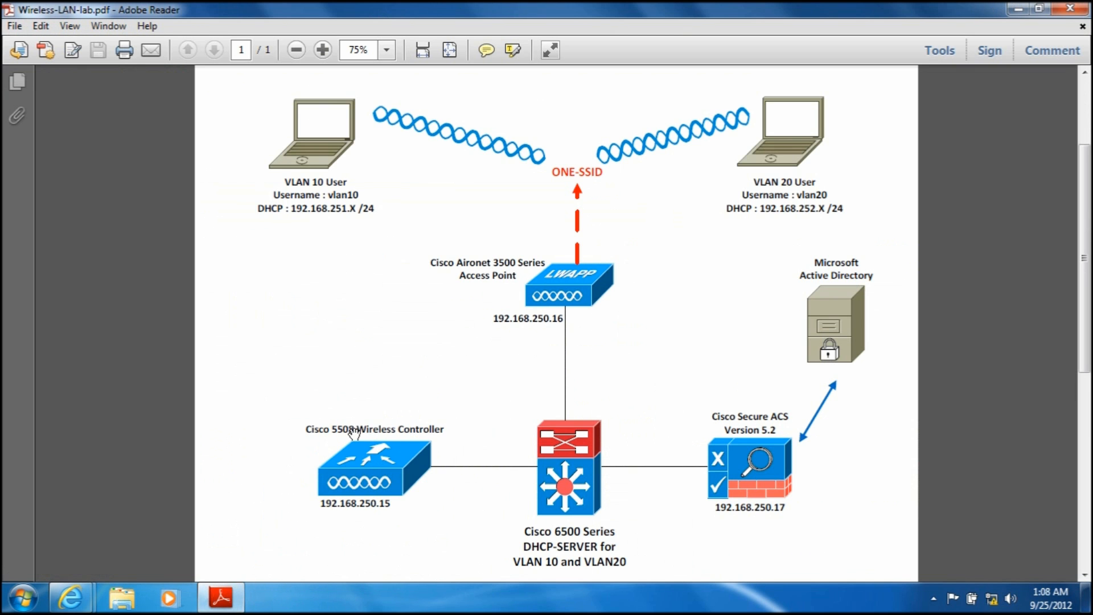
click(235, 601)
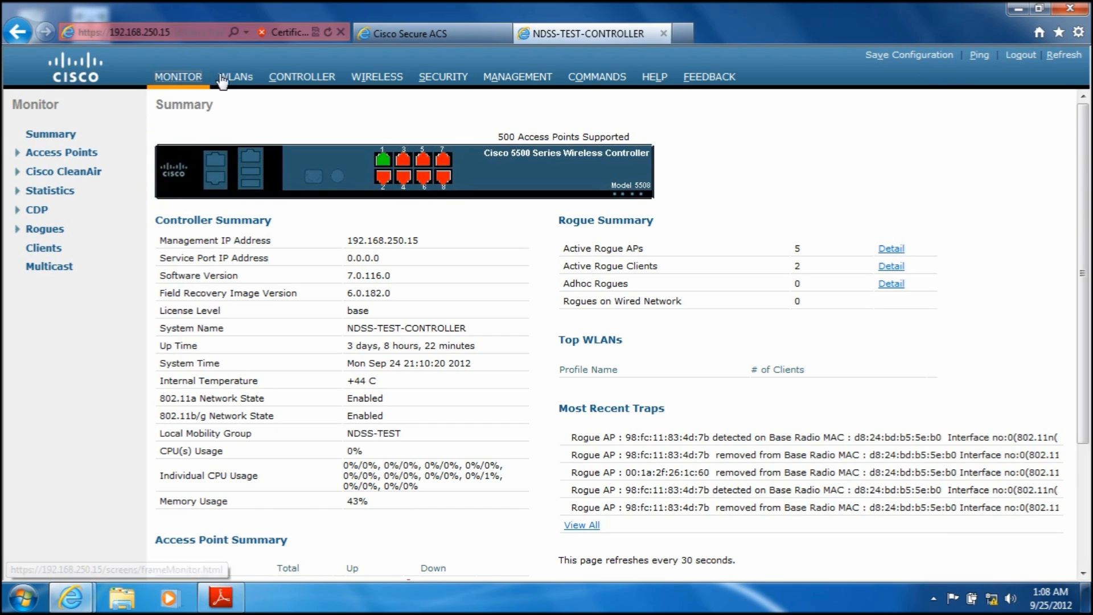
click(239, 86)
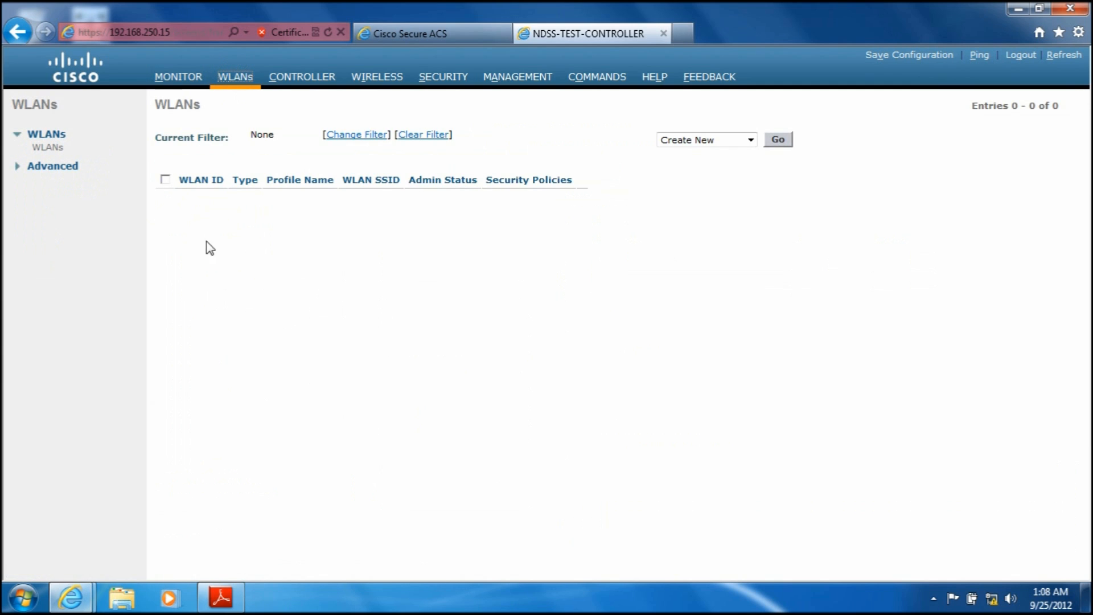
Step: Start a new RADIUS authentication server entry in the controller's AAA security settings
click(442, 78)
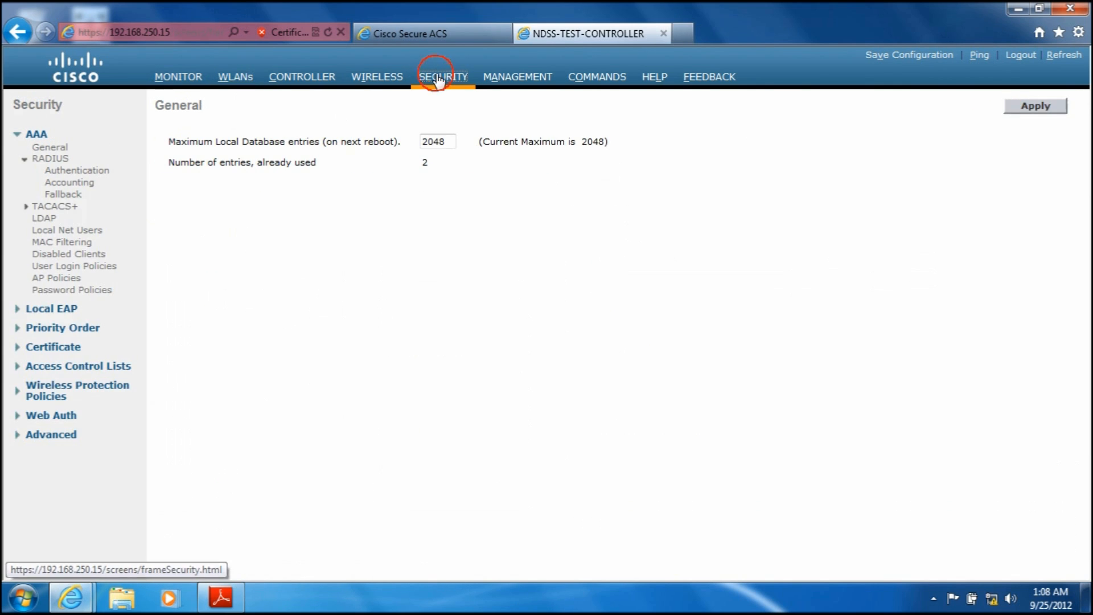
click(56, 159)
click(57, 161)
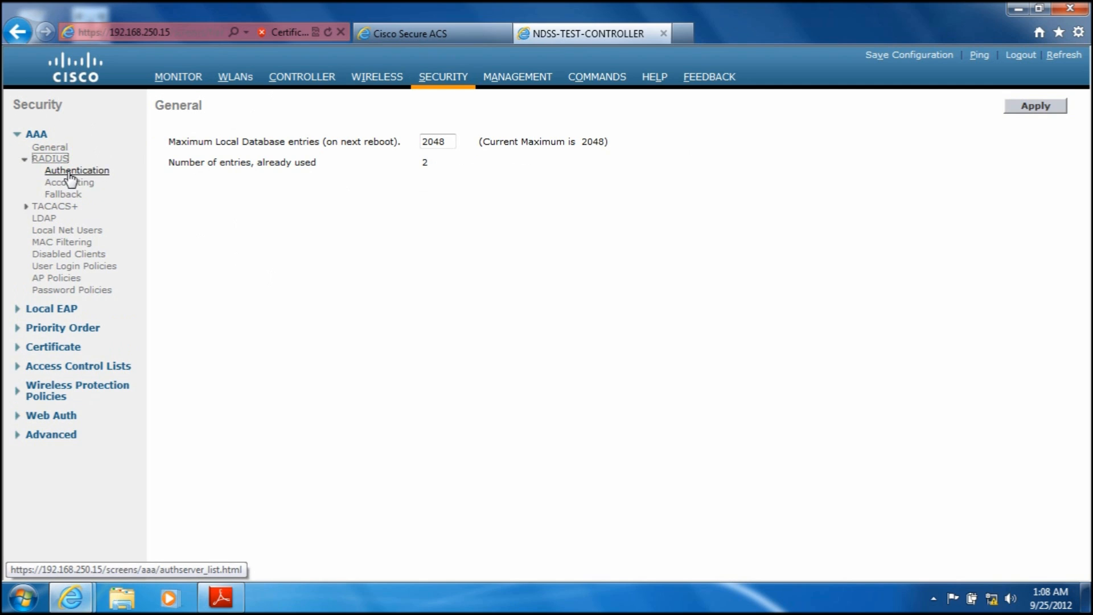
click(71, 176)
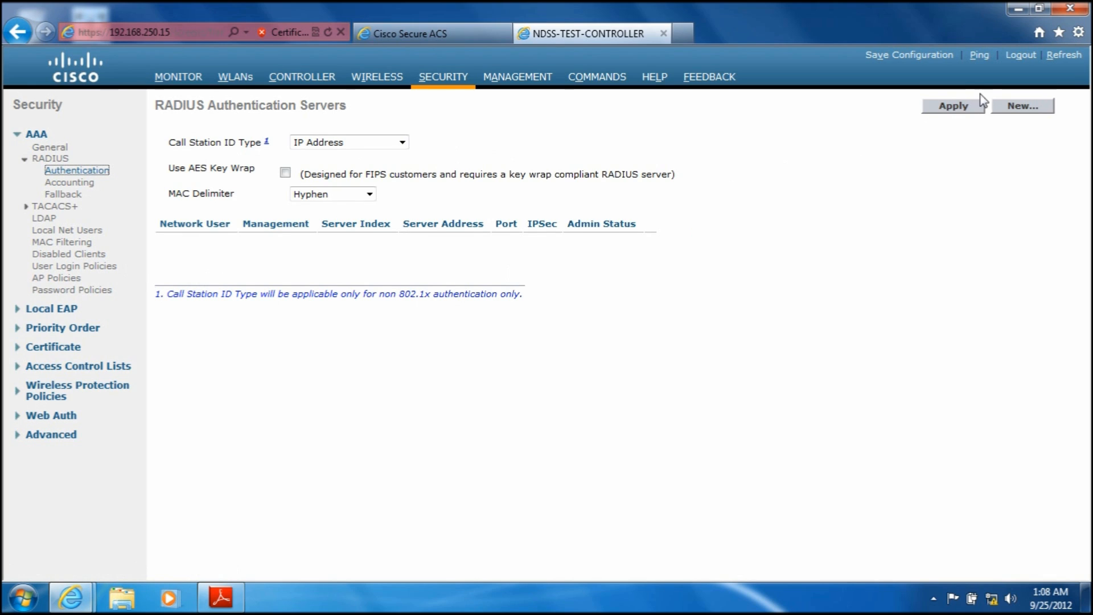
click(1014, 109)
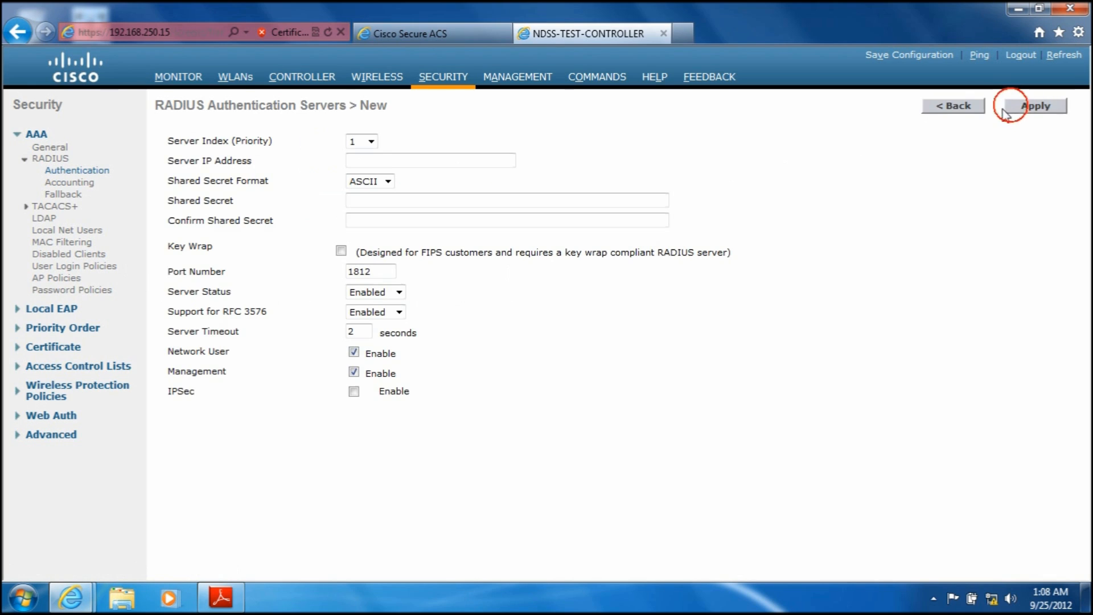
Step: Check the ACS address in the network diagram PDF and set the RADIUS server IP address to 192.168.250.17
click(359, 161)
click(221, 597)
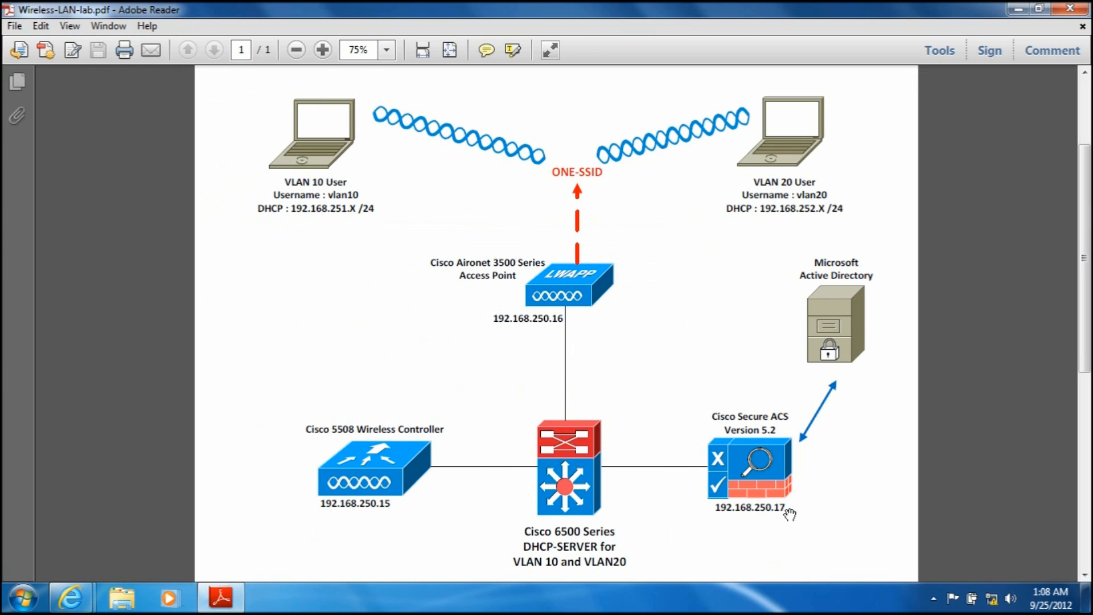
click(221, 596)
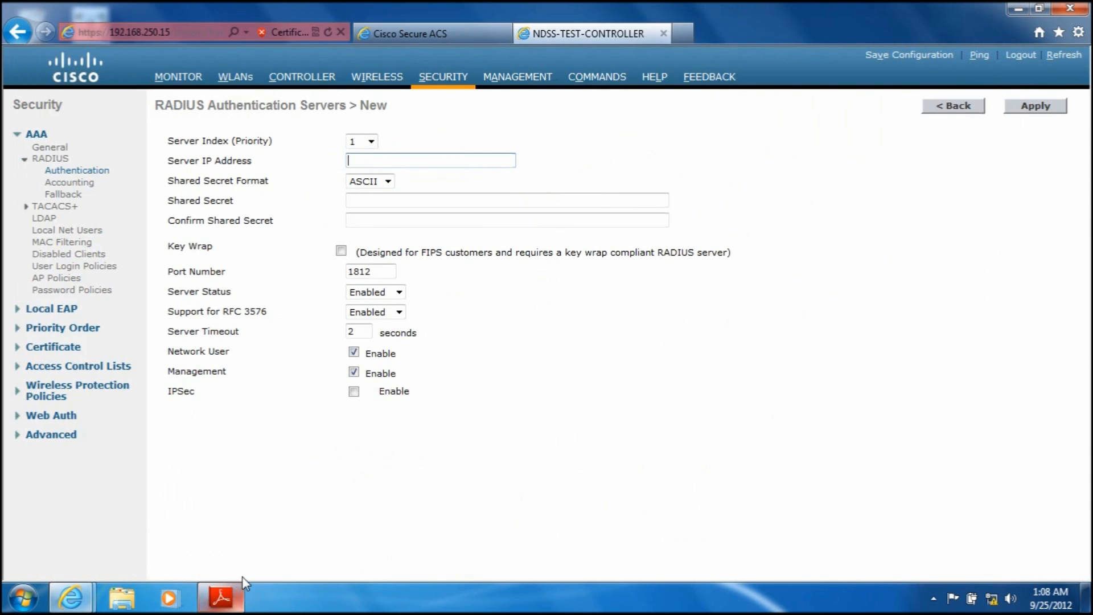
text(192.168.250.17)
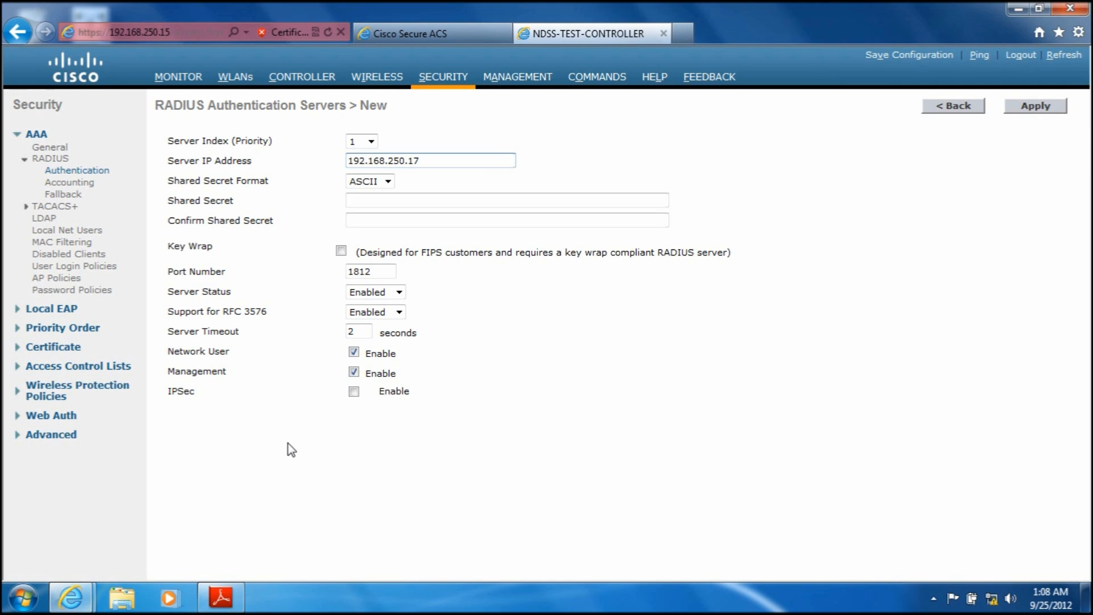
Step: Enter and confirm the RADIUS shared secret, and apply the new authentication server
click(376, 200)
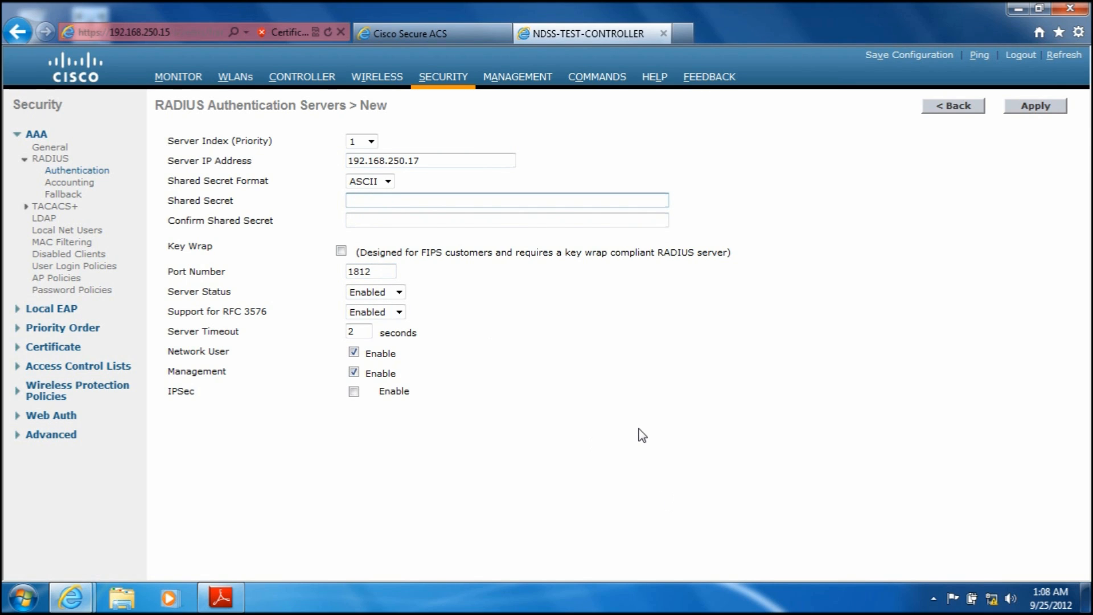
text(•••••)
key(BackSpace)
key(BackSpace)
key(BackSpace)
key(BackSpace)
key(BackSpace)
text(•••••)
key(Tab)
text(•••••)
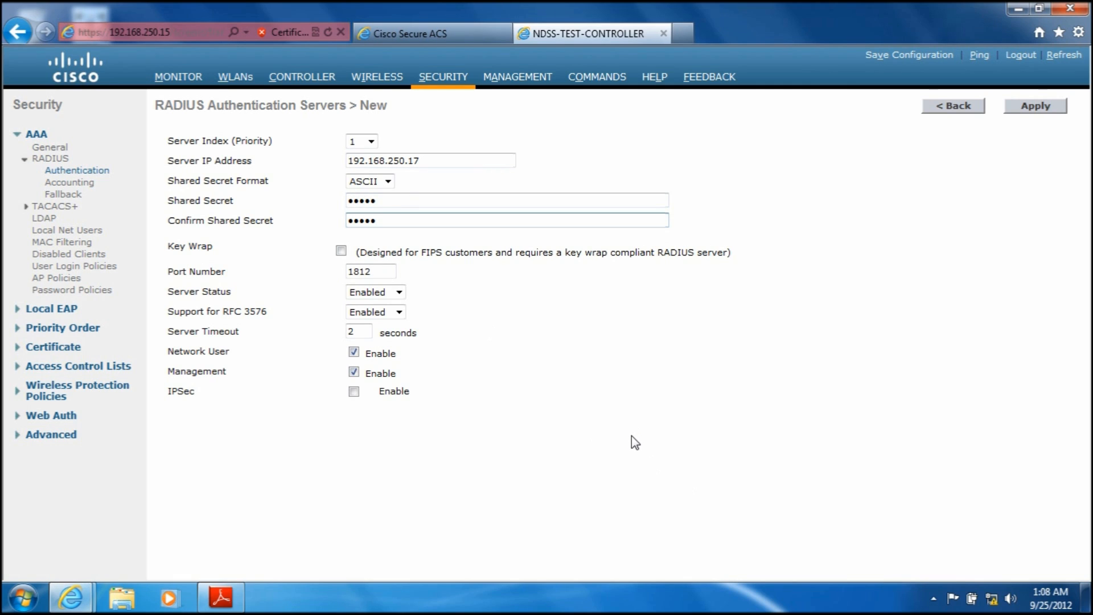
click(1047, 106)
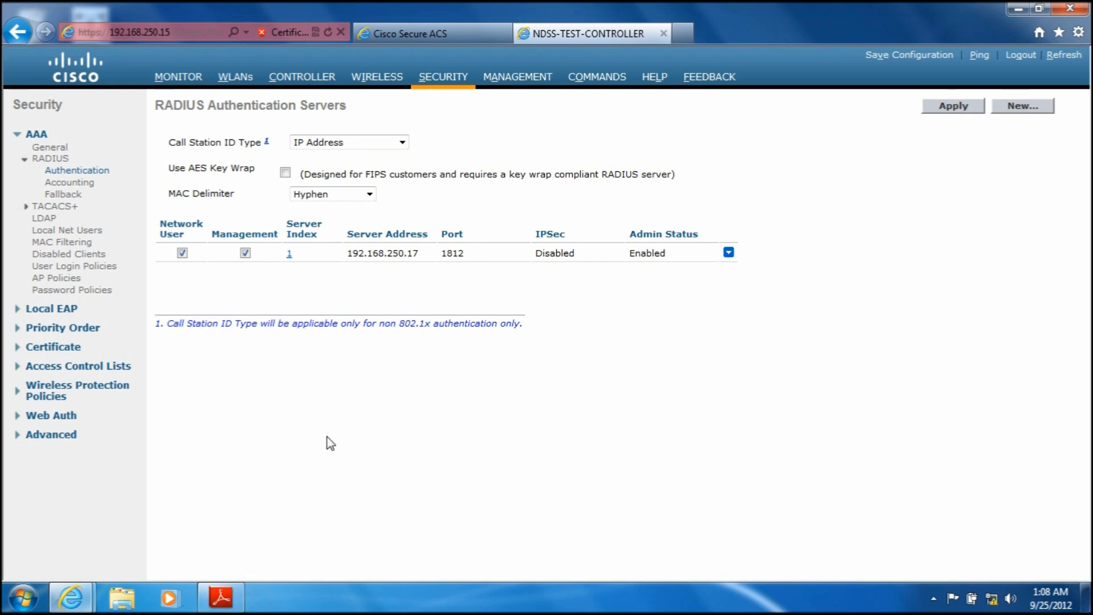
Step: Create a new controller interface named VLAN10 with VLAN ID 10
click(291, 83)
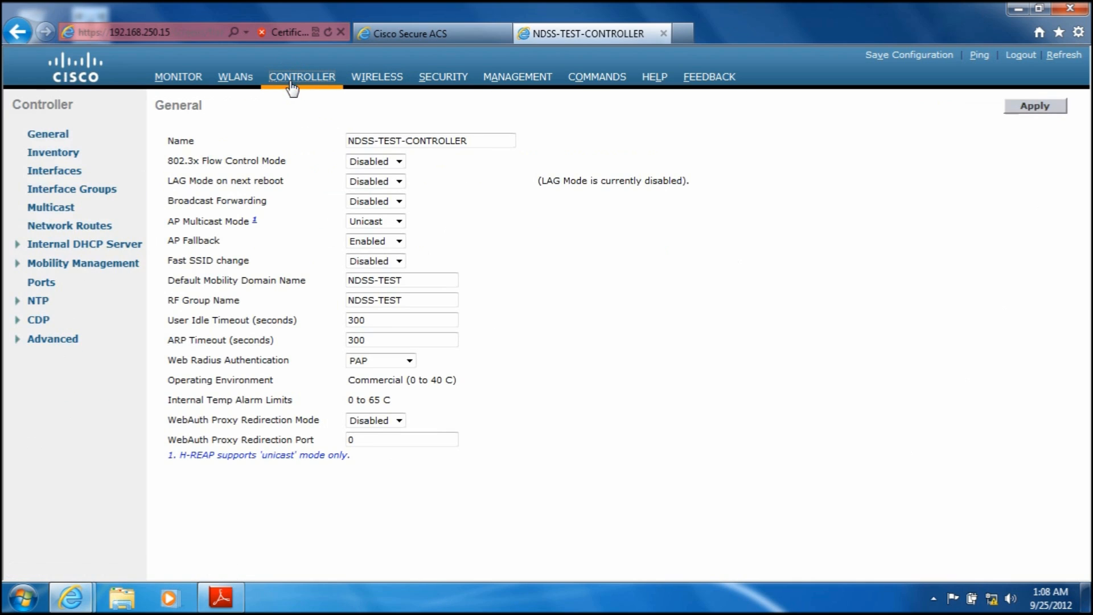
click(67, 177)
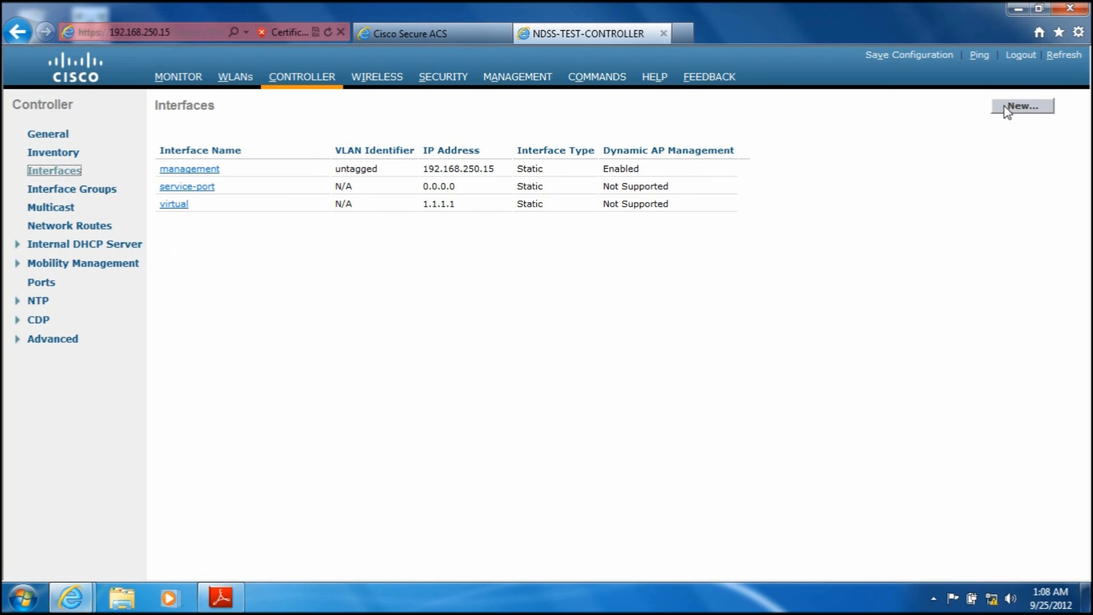
click(1008, 108)
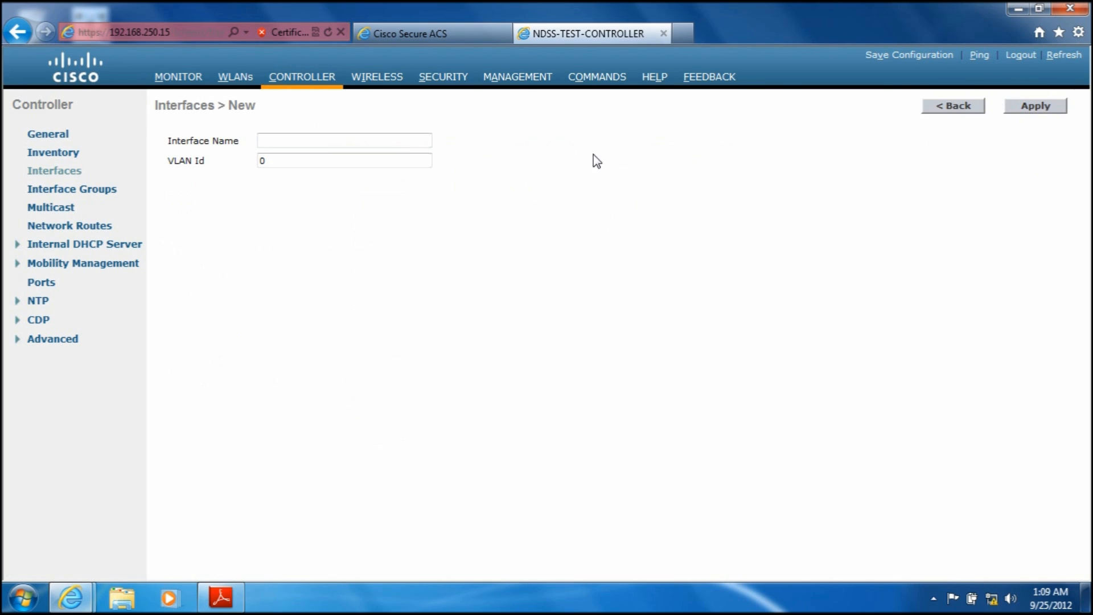
click(318, 139)
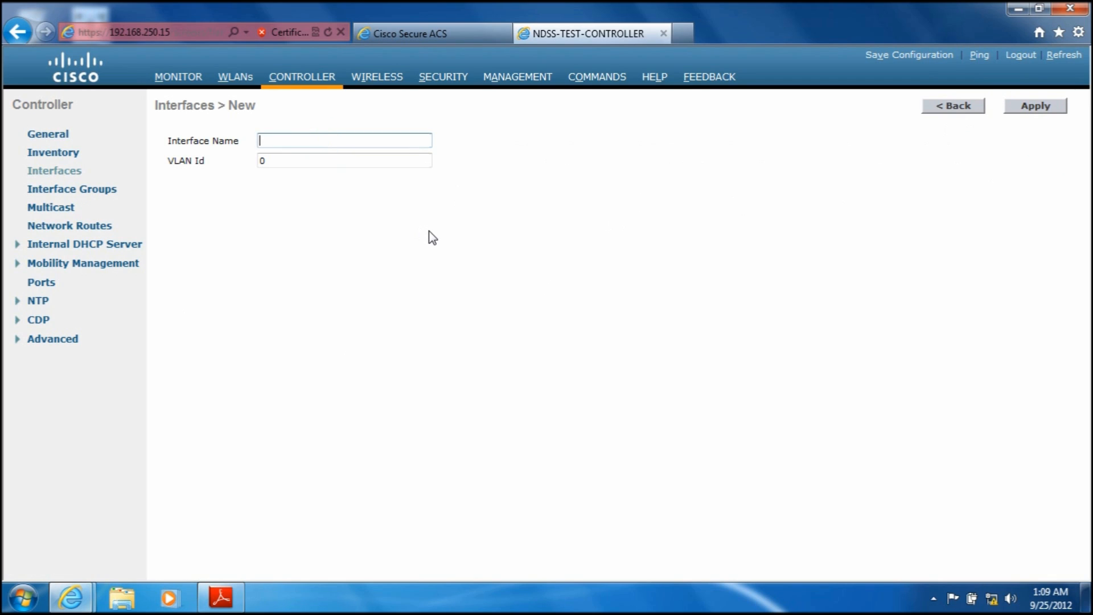
text(VLAN10)
click(289, 161)
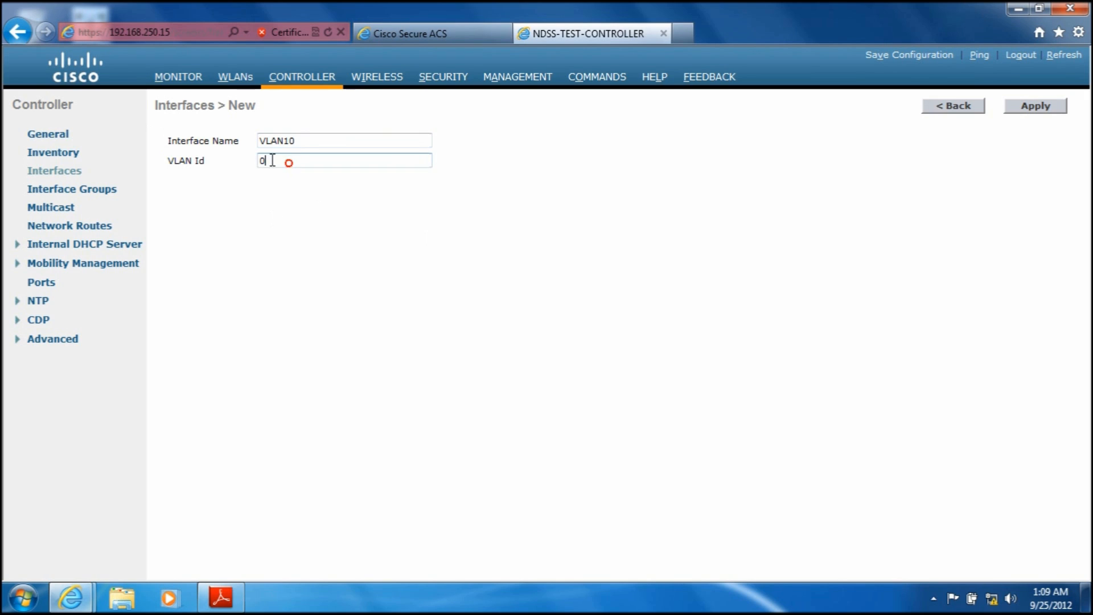
key(BackSpace)
text(10)
click(1033, 107)
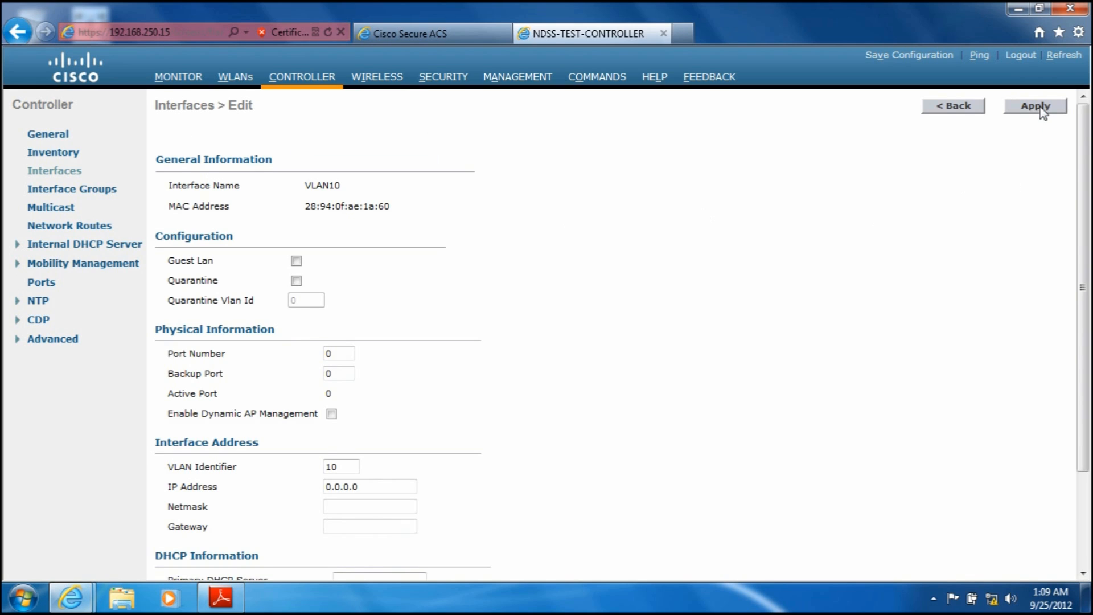
Step: Set the VLAN10 interface's port number to 1 and its IP address to 192.168.250.10
click(341, 355)
key(BackSpace)
text(1)
drag(1087, 271, 1087, 386)
drag(359, 361, 232, 371)
text(192.1)
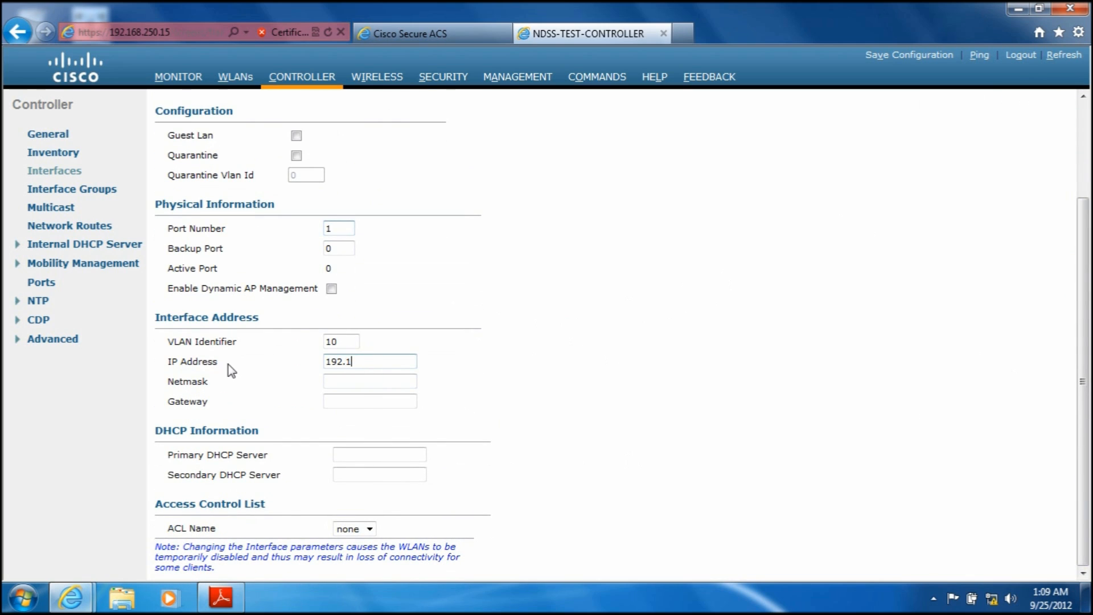
text(68.250.10)
Step: Give the VLAN10 interface the netmask 255.255.255.0 and the gateway 192.168.250.1
click(342, 380)
text(2)
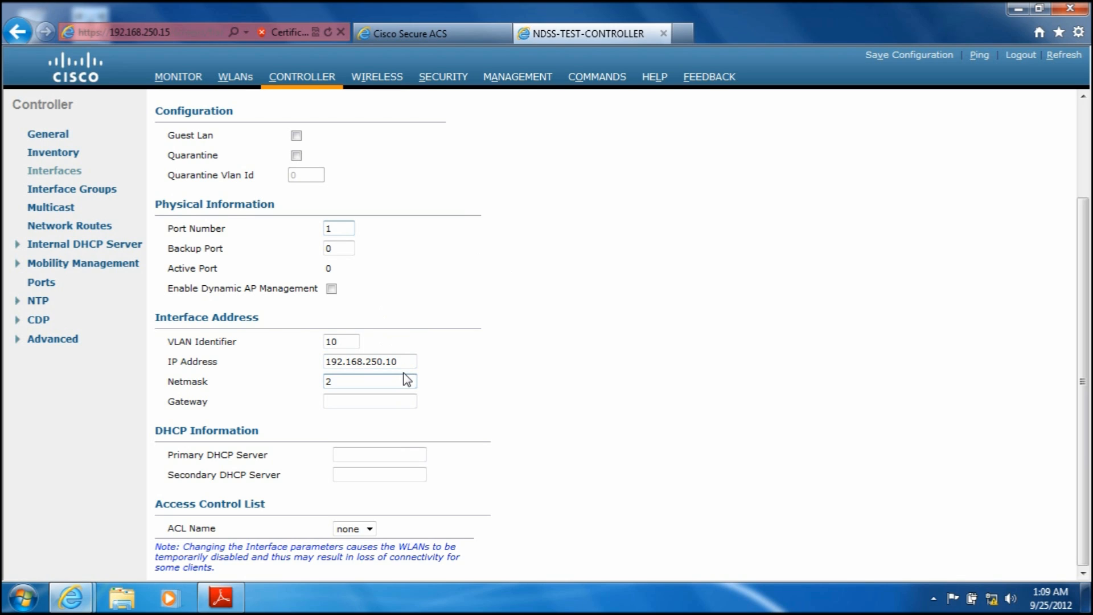
text(55.255.255.0)
click(359, 401)
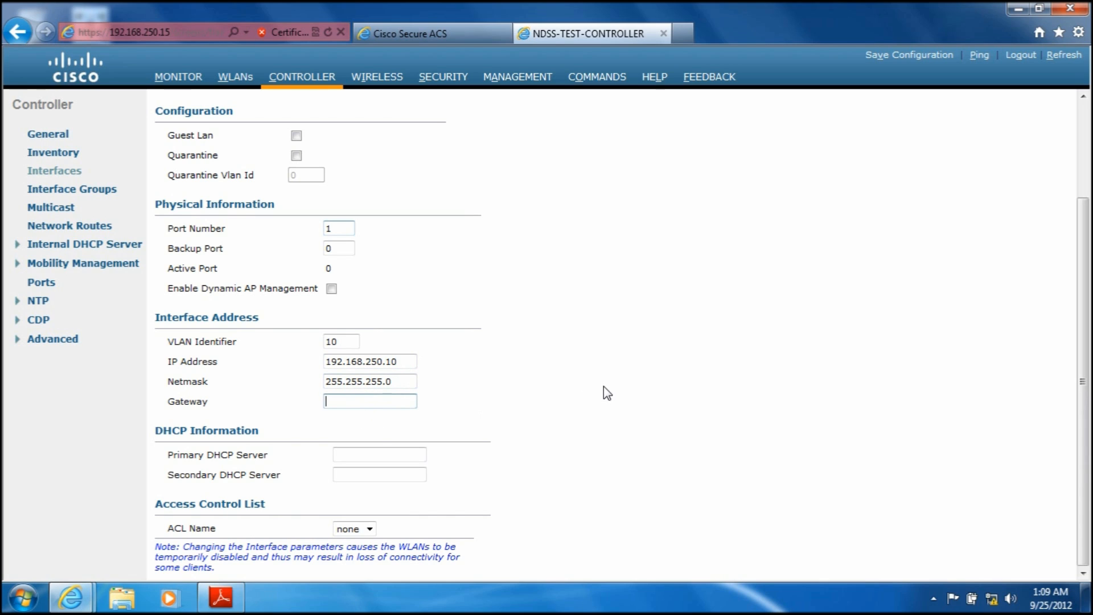
text(192.168.250.1)
click(368, 453)
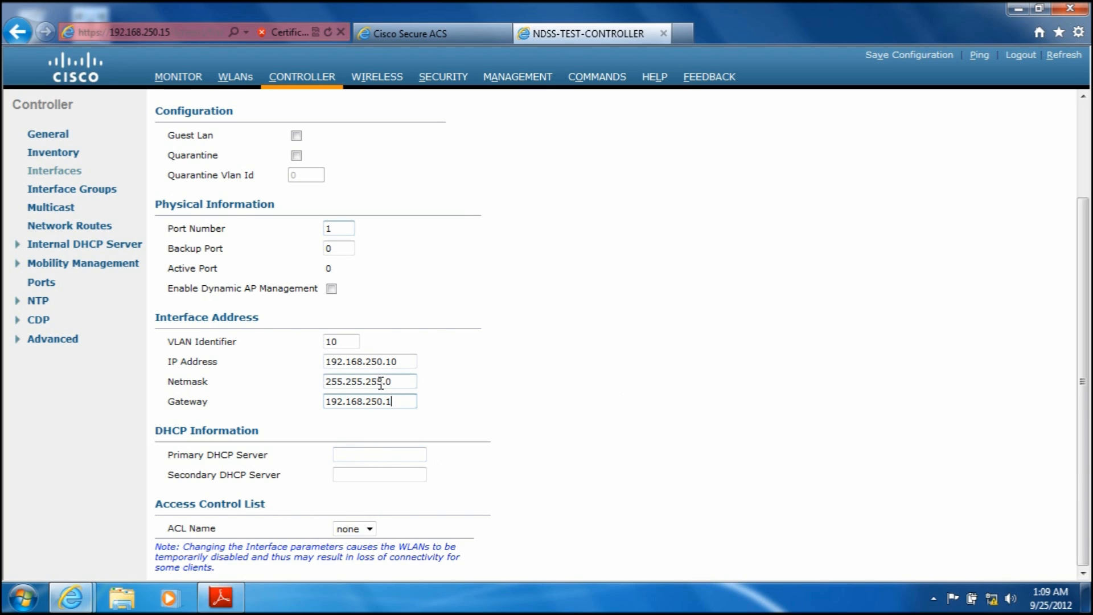
Step: Correct the VLAN10 interface's IP address to 192.168.251.10 and its gateway to 192.168.251.1
click(381, 363)
key(BackSpace)
text(1)
click(380, 401)
Step: Set VLAN10's primary DHCP server to 192.168.251.1, then apply and confirm the interface settings
click(364, 456)
text(192)
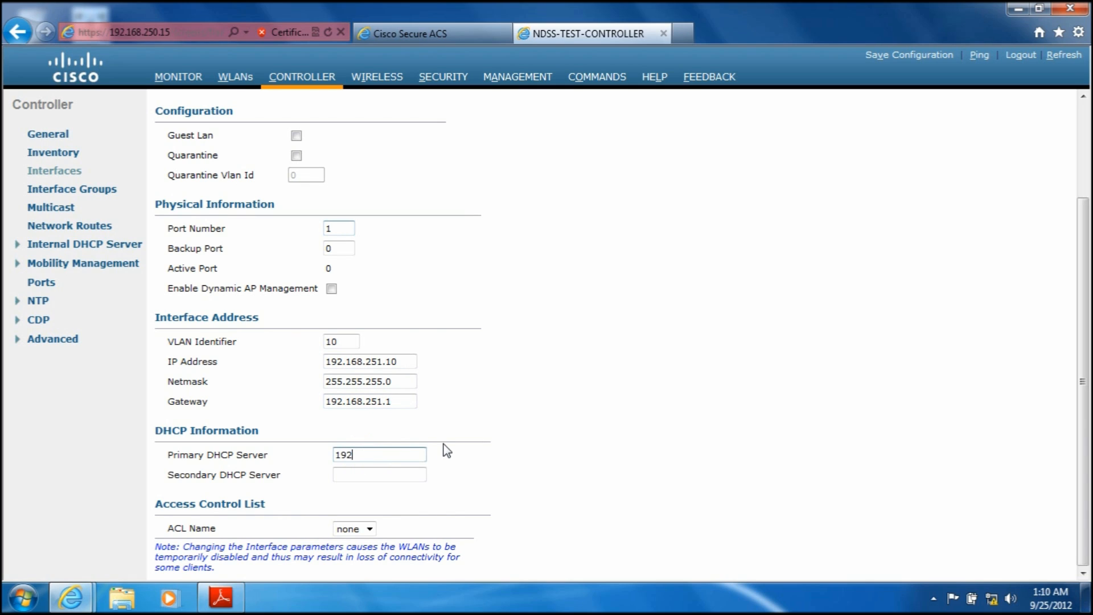
text(.168.251.)
text(1)
drag(1080, 471, 1087, 377)
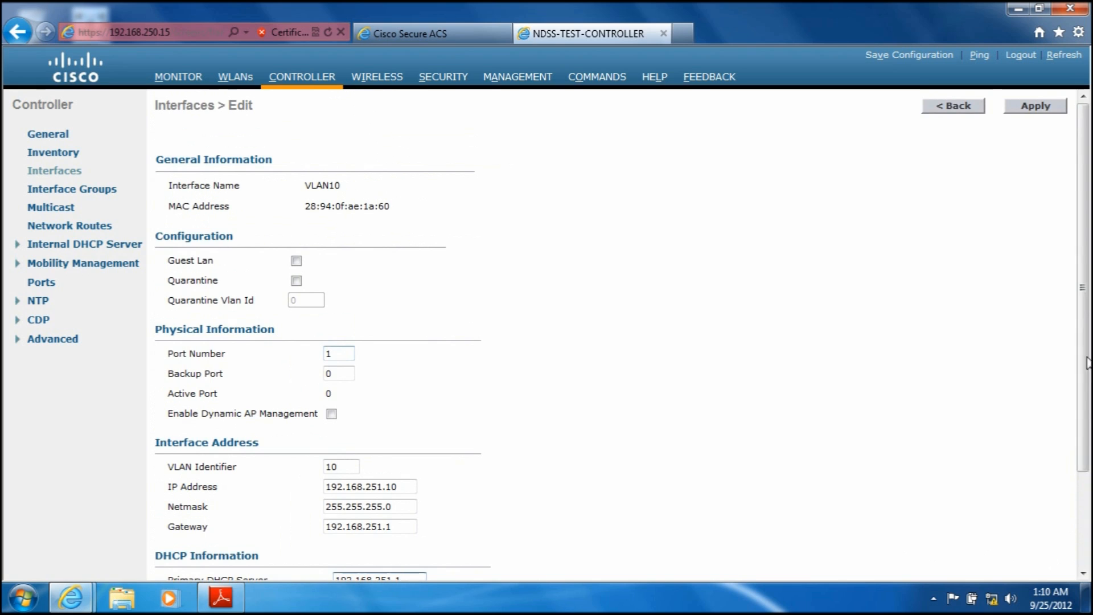
click(1036, 107)
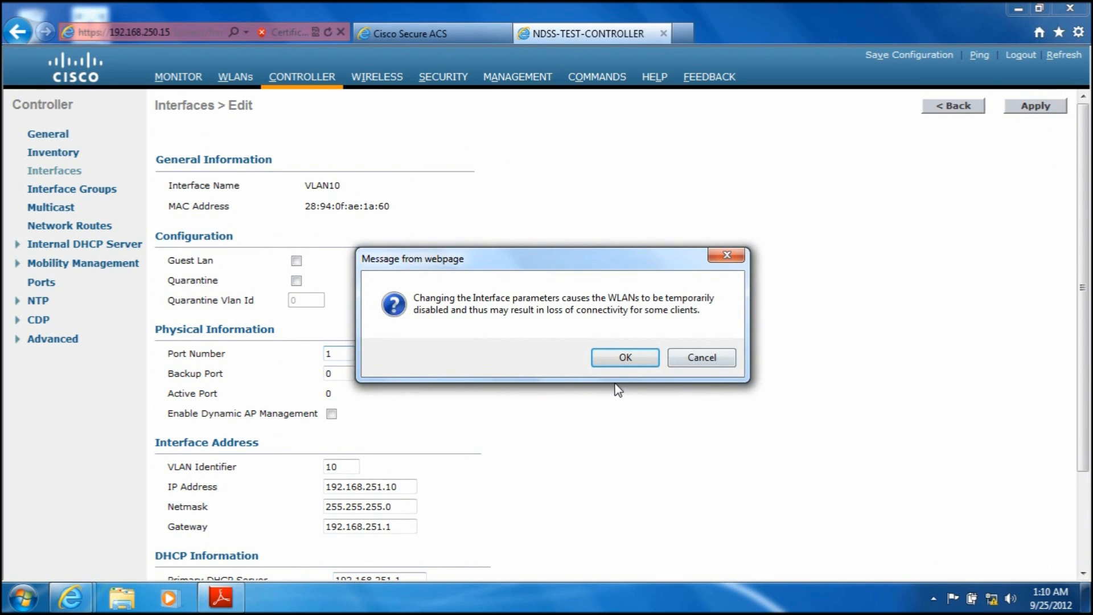
click(609, 356)
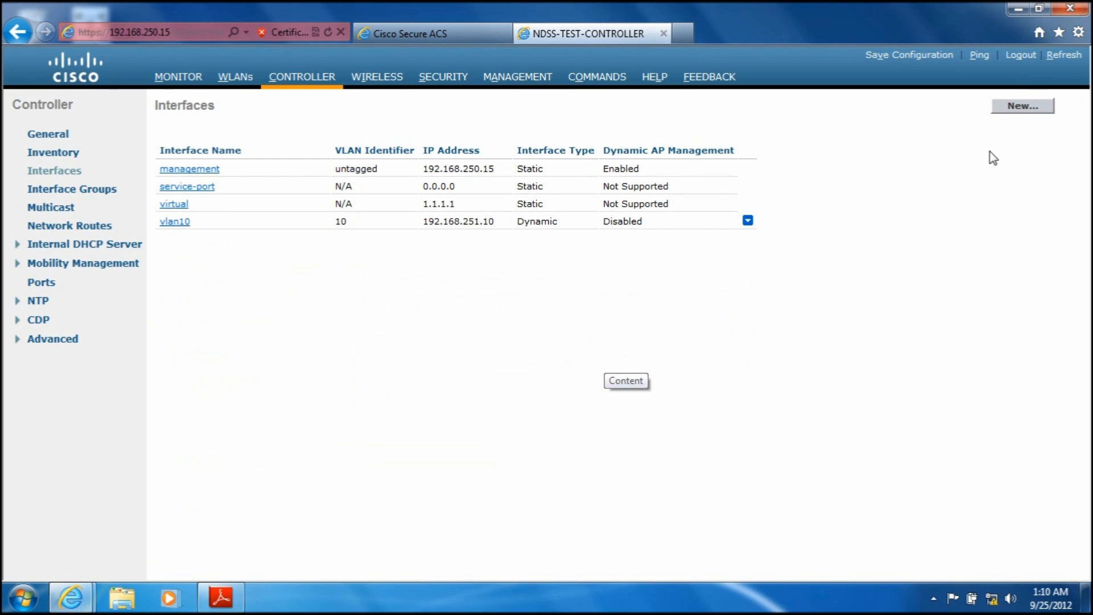
Step: Create a second controller interface named VLAN20 with VLAN ID 20
click(1021, 108)
click(269, 145)
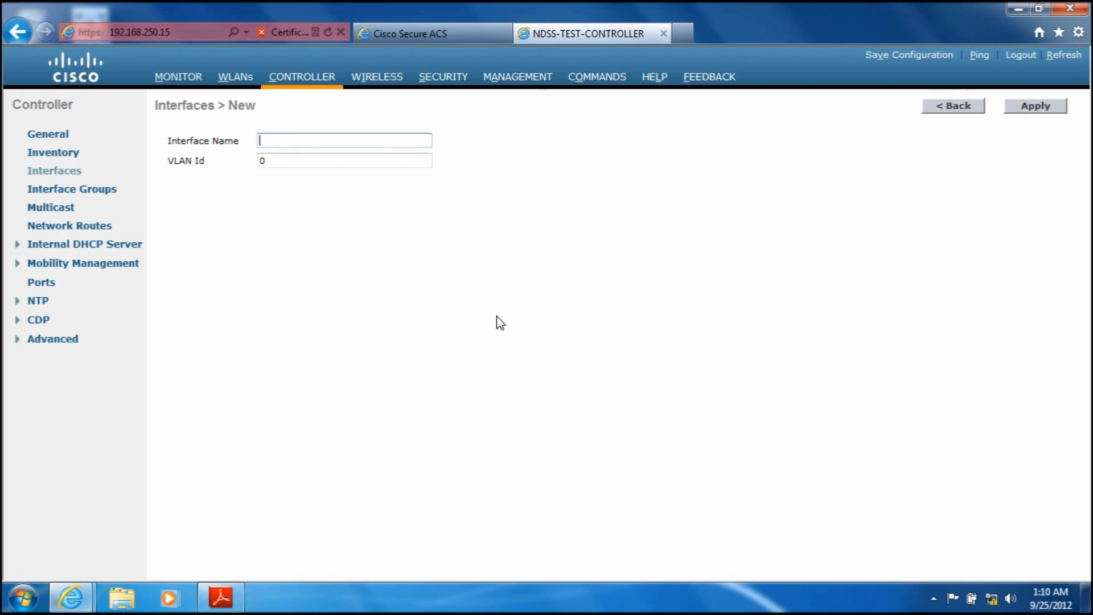
text(VLAN20)
double_click(322, 161)
text(20)
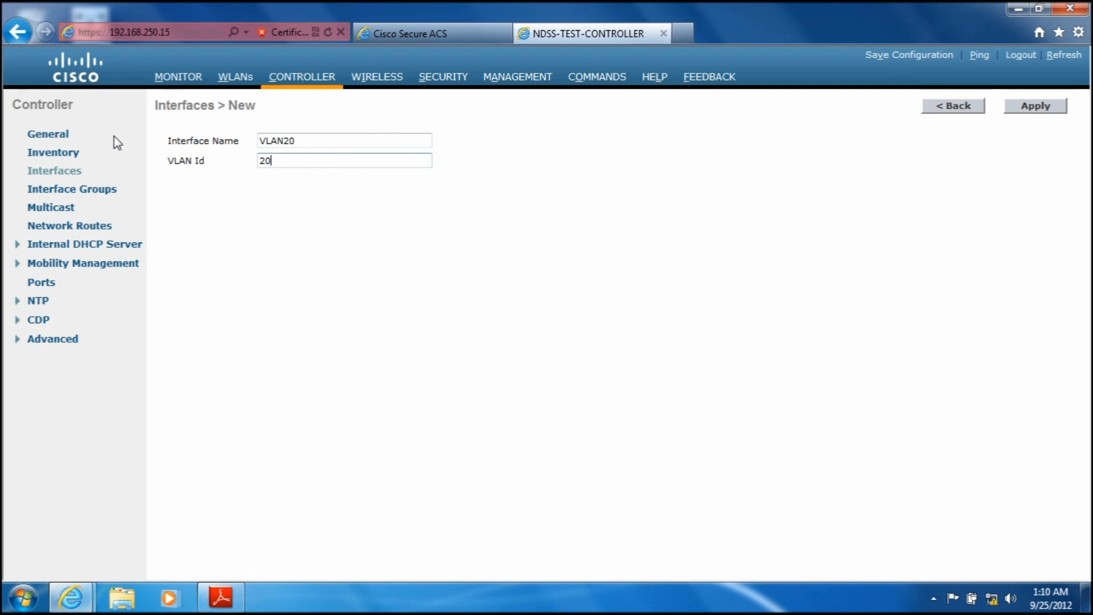
click(1035, 109)
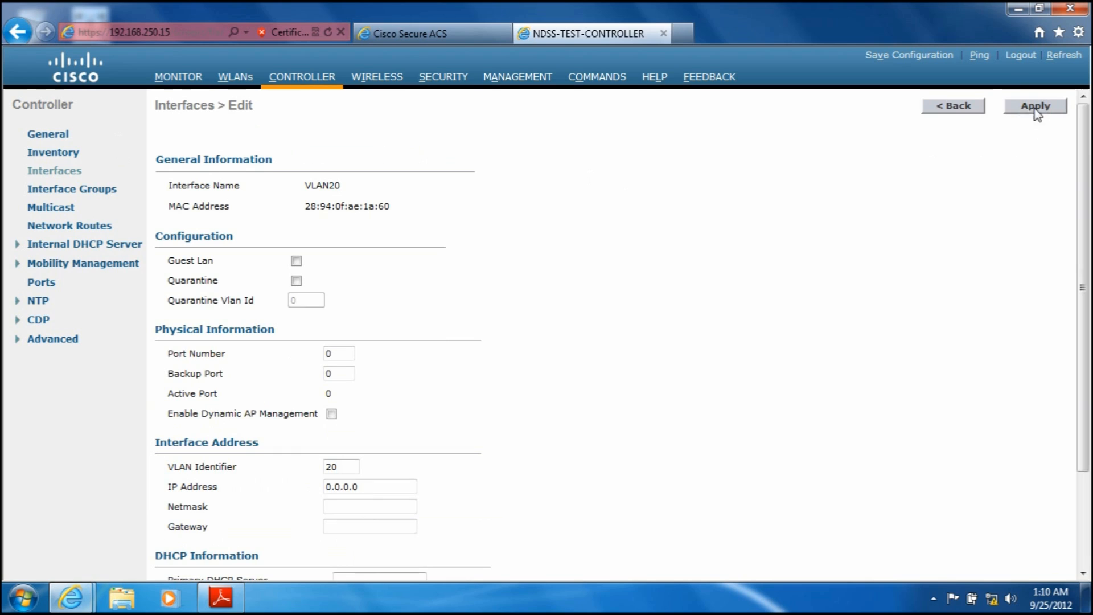
Step: Set the VLAN20 interface's port number to 1 and its IP address to 192.168.252.10
double_click(342, 354)
text(1)
drag(1083, 290, 1083, 383)
drag(376, 370, 234, 359)
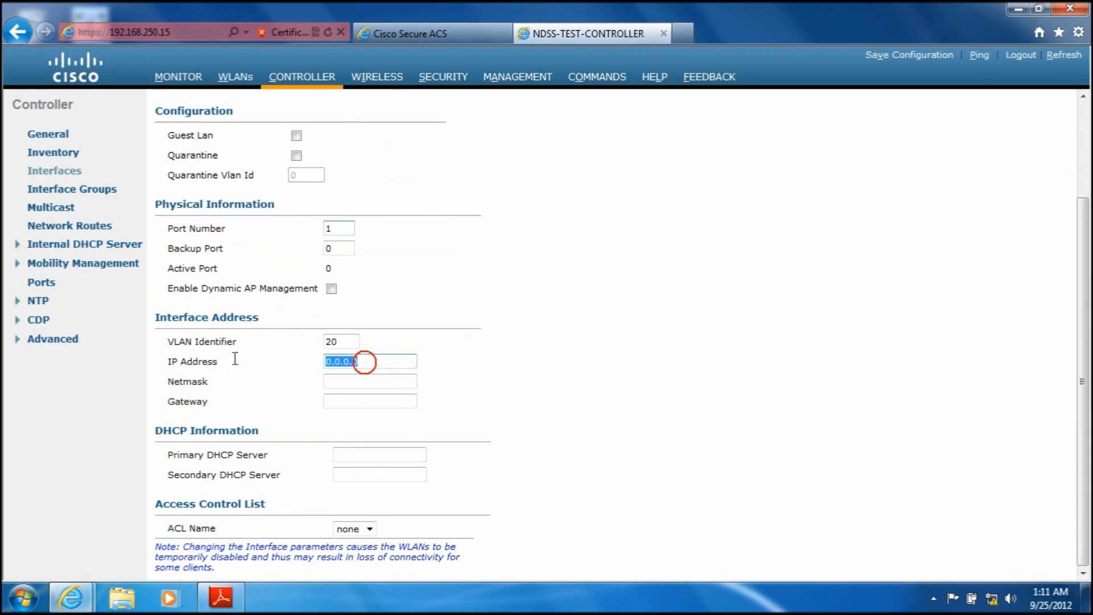
text(192.168.2)
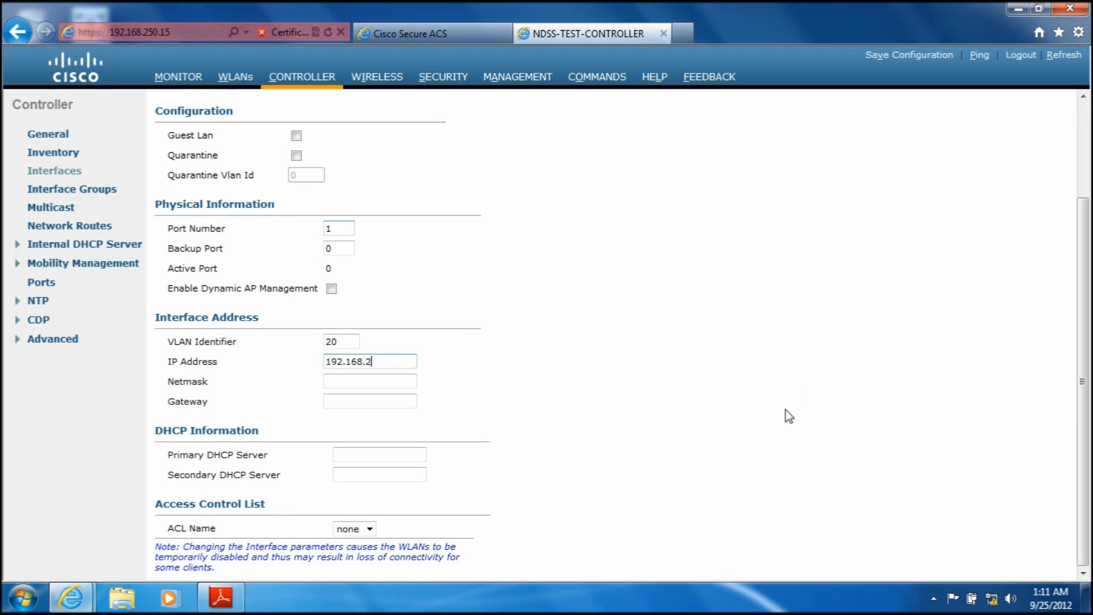
text(52.10)
Step: Give the VLAN20 interface the netmask 255.255.255.0 and the gateway 192.168.252.1
key(Tab)
text(255.255.255.0)
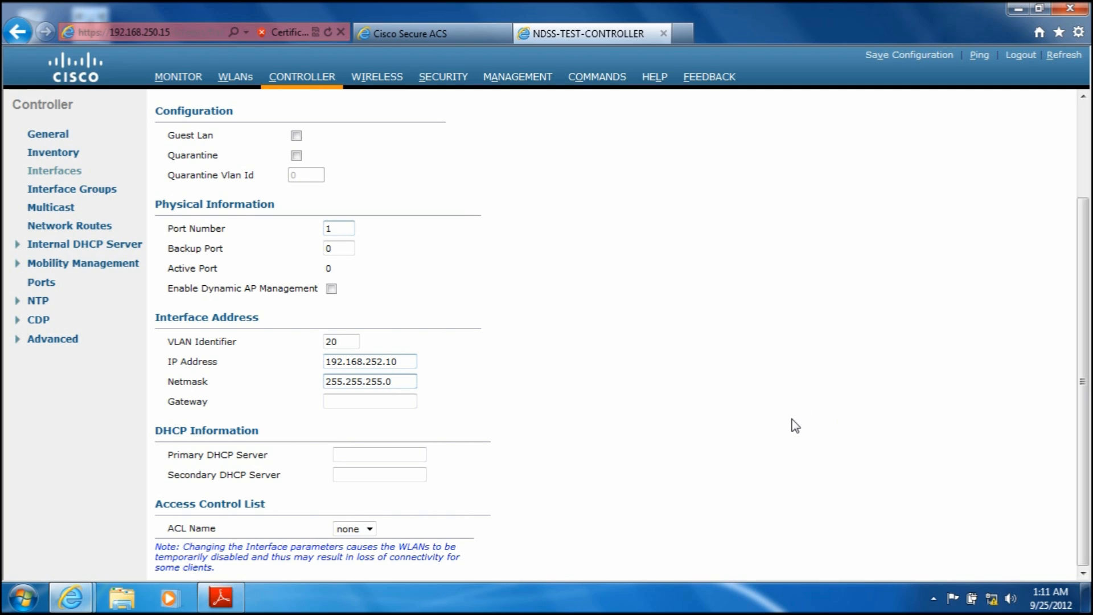
key(Tab)
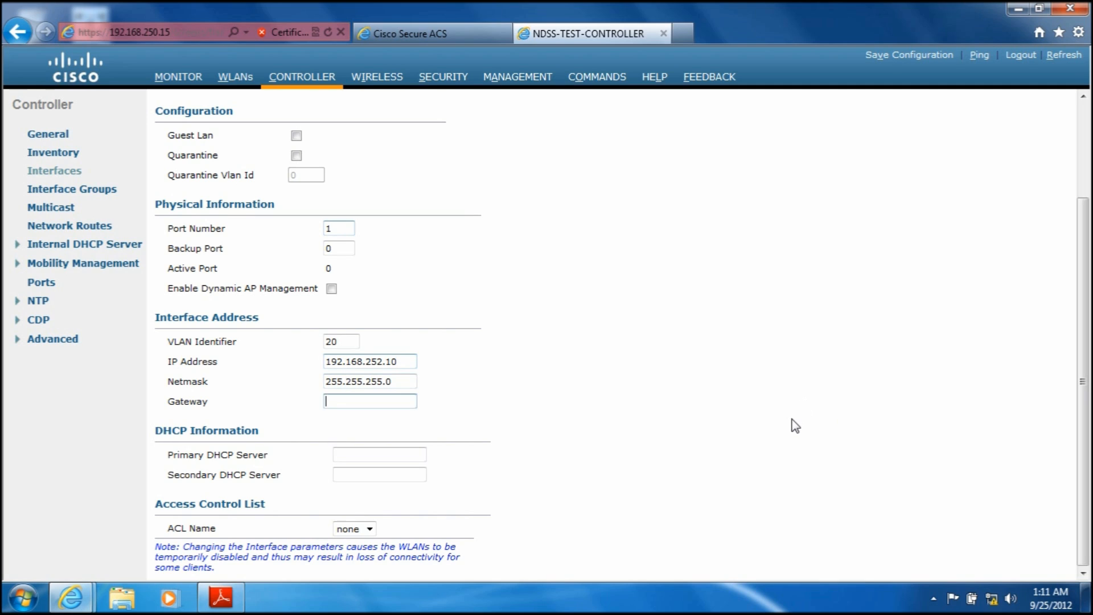
text(192.168.252.1)
Step: Set the VLAN20 interface's primary DHCP server to 192.168.252.1
click(401, 455)
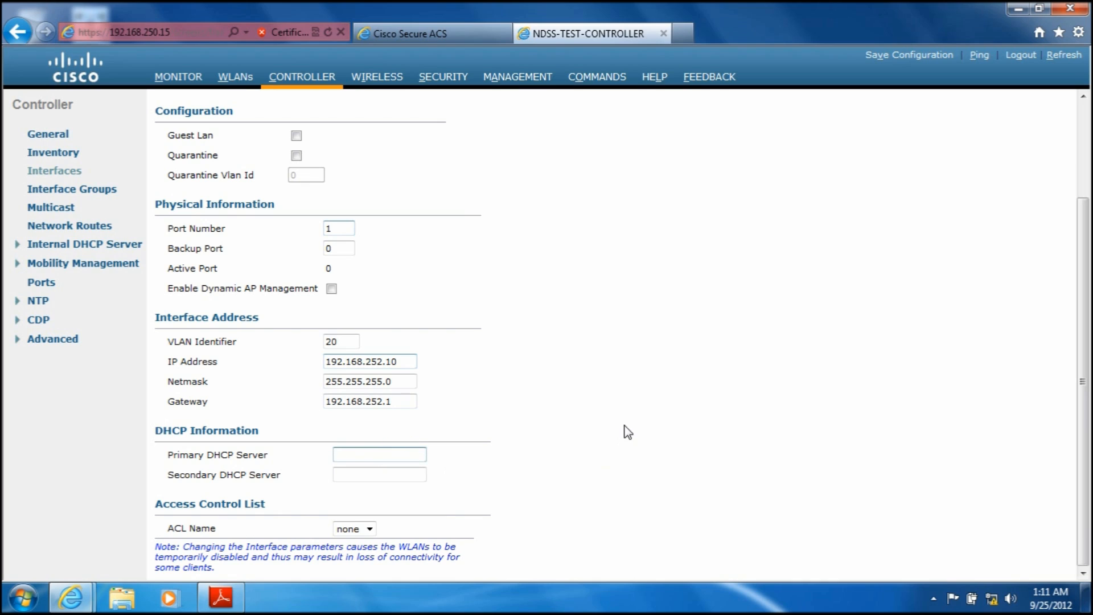
text(192.168.251)
key(BackSpace)
key(BackSpace)
text(1.)
key(BackSpace)
key(BackSpace)
text(.1)
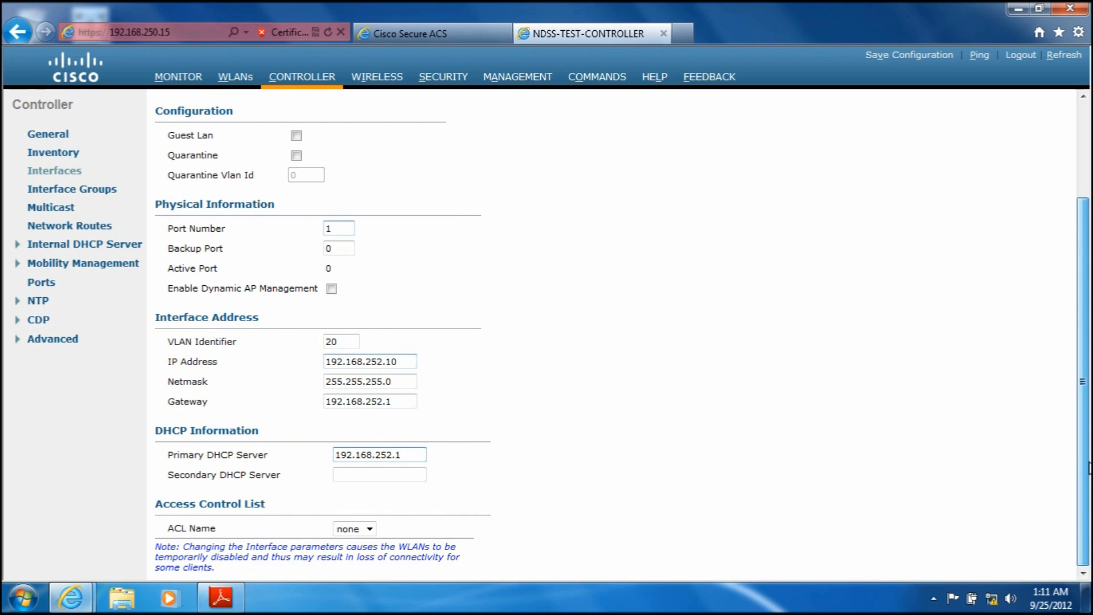
Step: Apply the VLAN20 interface settings and accept the temporary WLAN interruption
scroll(1083, 382, up, 3)
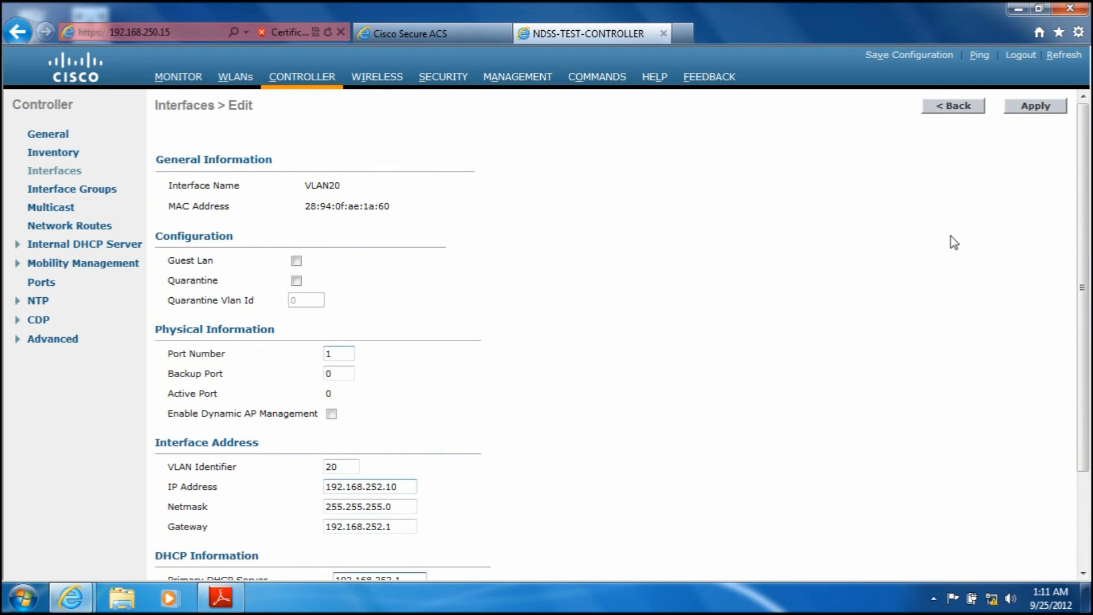
click(1036, 107)
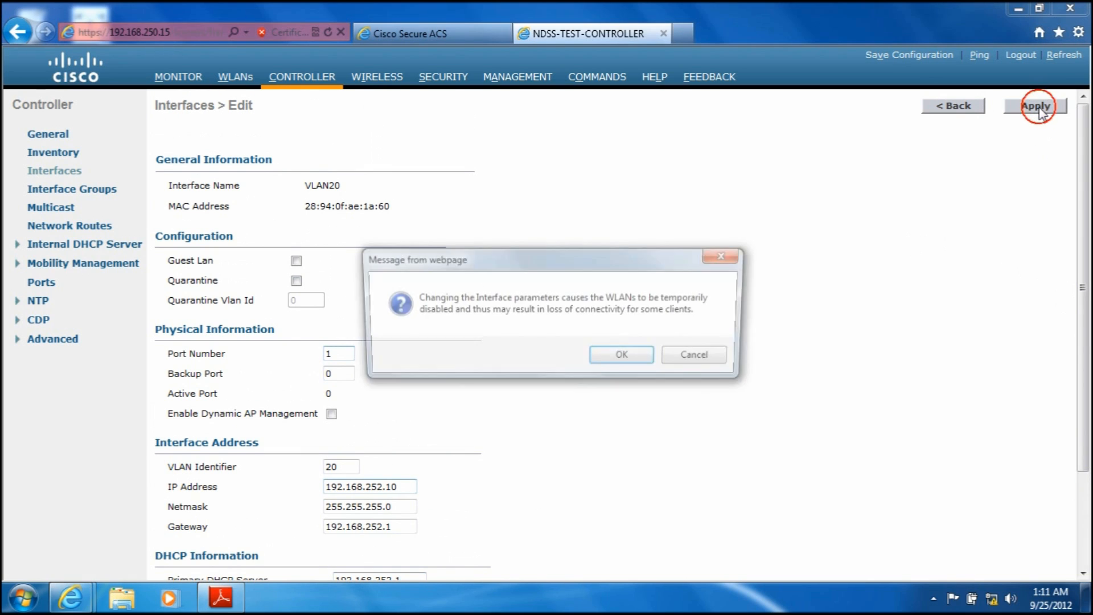
click(593, 357)
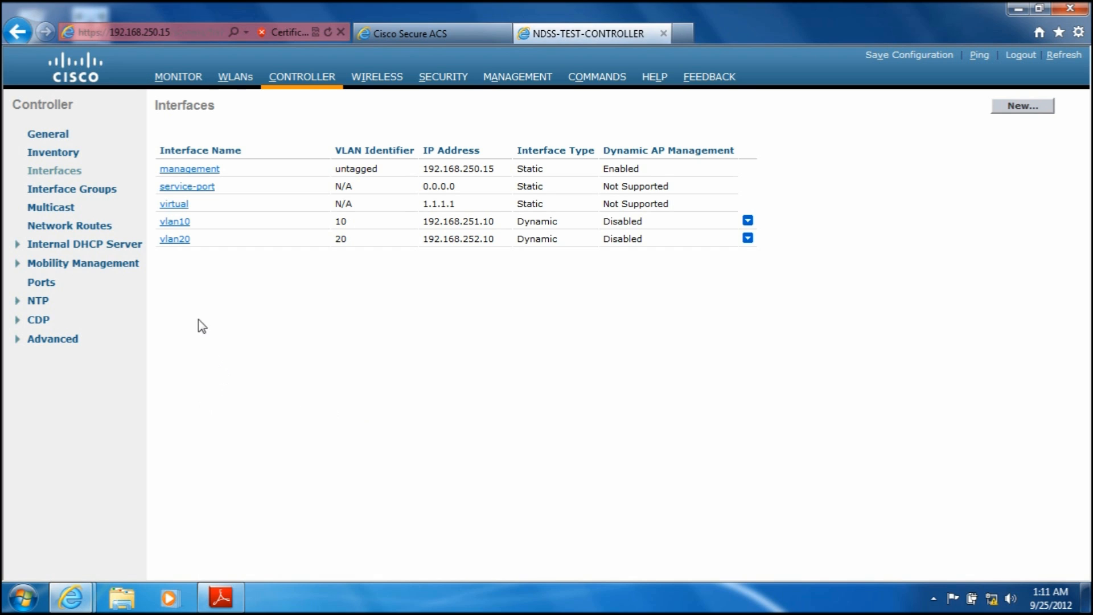
Step: Open the controller's WLAN list, check the SSID in the Wireless-LAN-lab.pdf diagram in Adobe Reader, and return to the controller
click(235, 78)
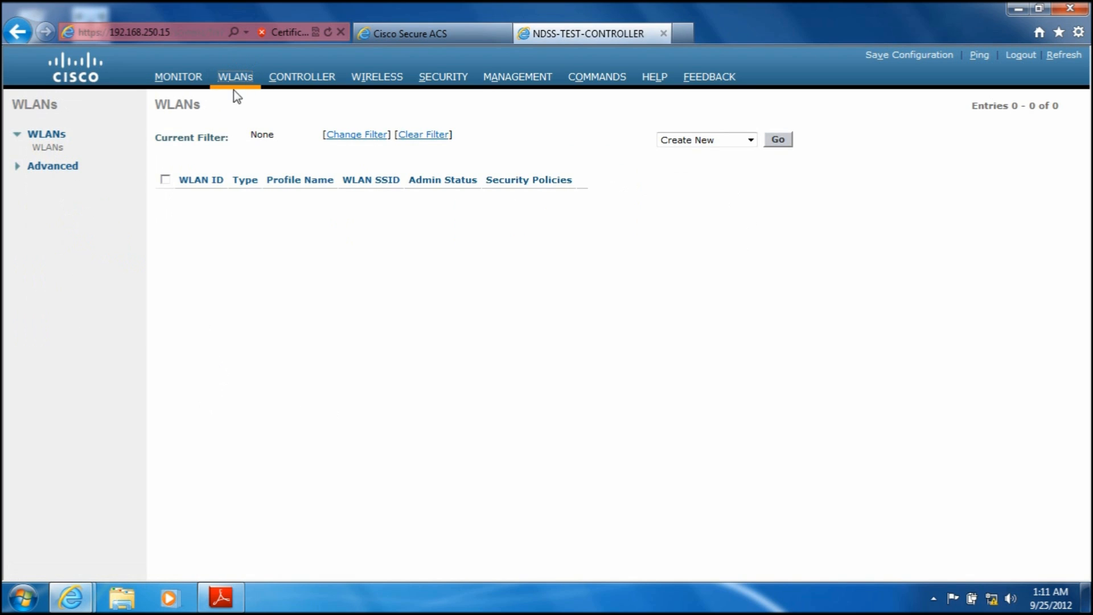
click(221, 597)
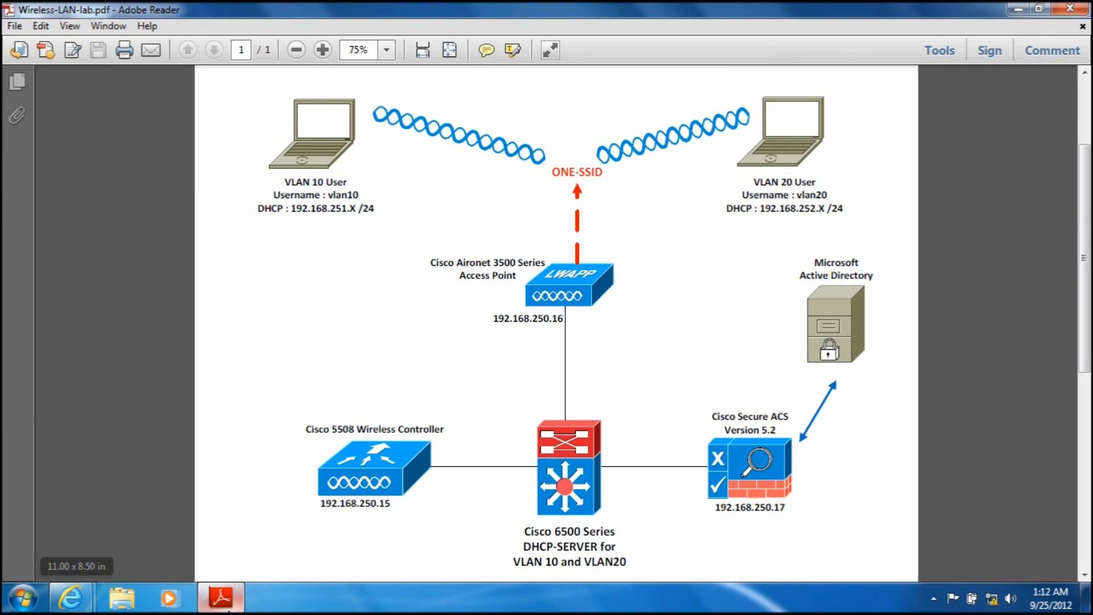
mouse_move(71, 598)
click(259, 565)
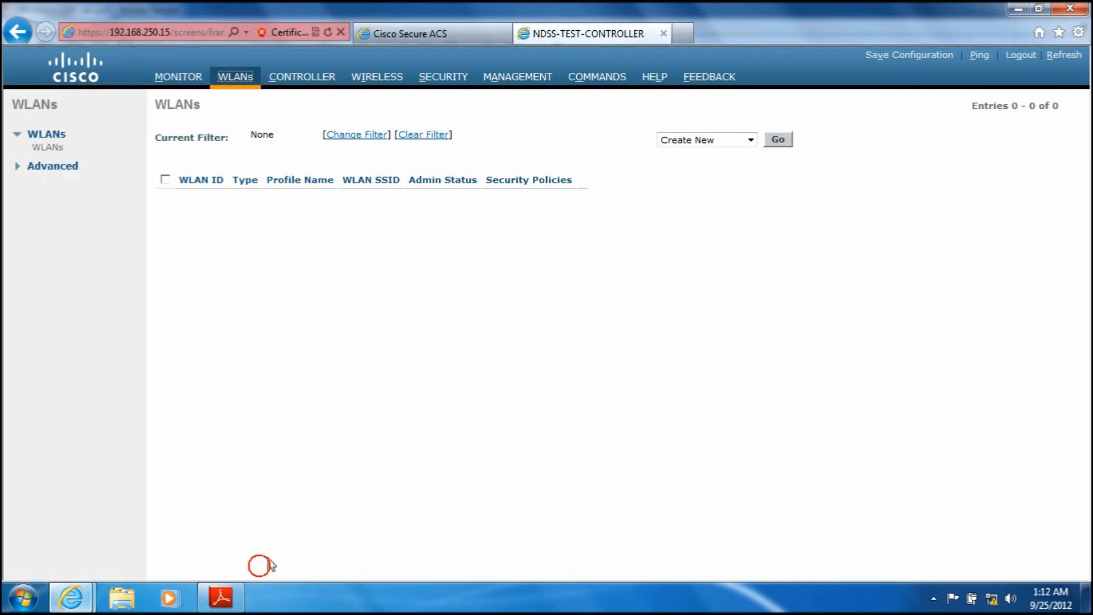
Step: Start a new WLAN and give it the profile name ONE-SSID
click(778, 141)
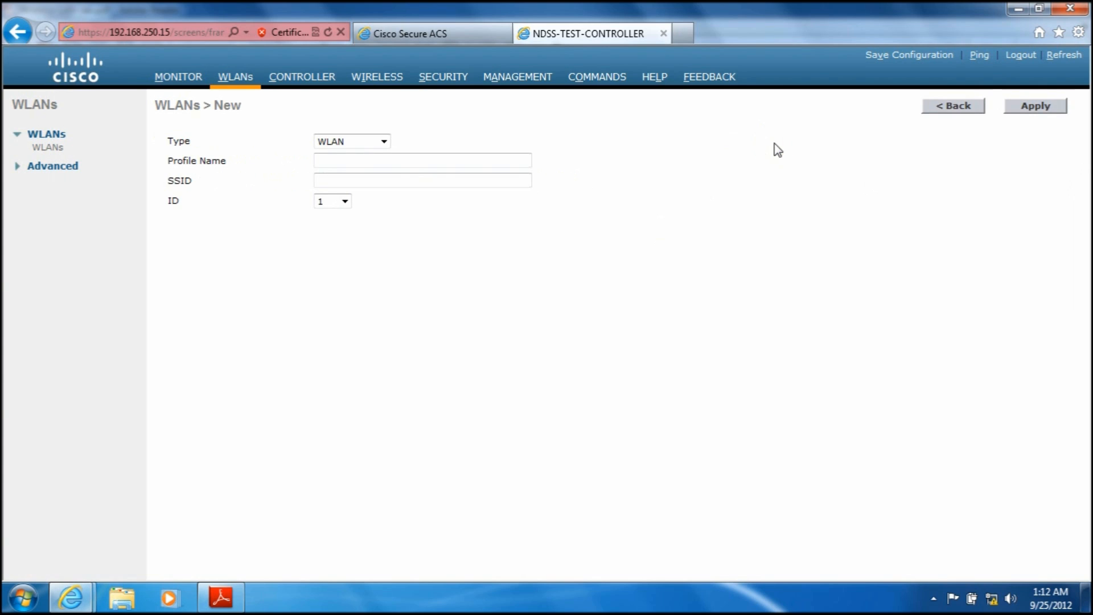
click(396, 164)
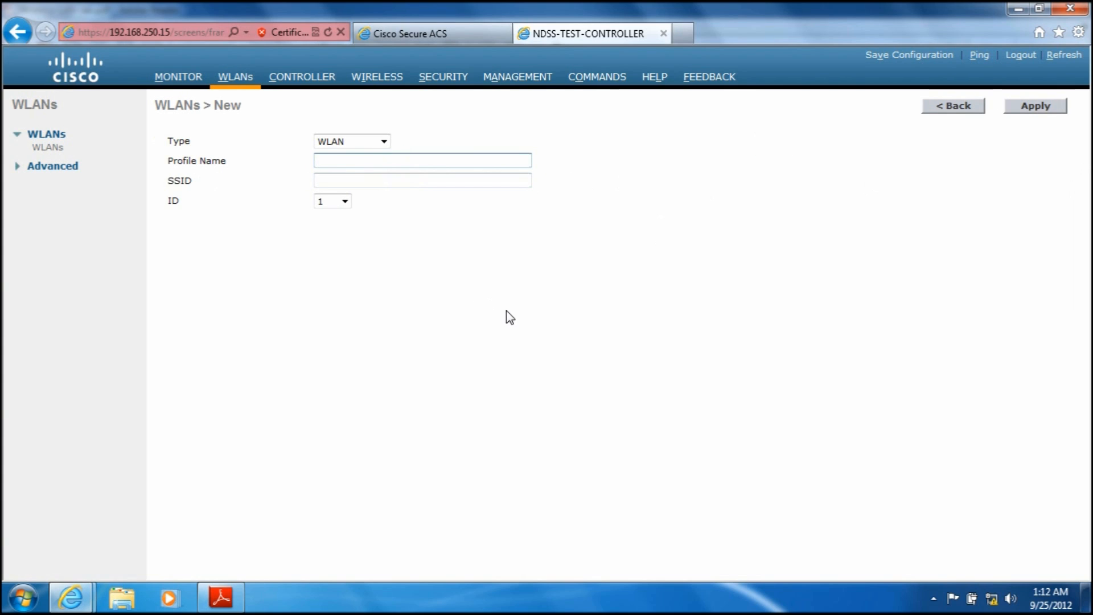
text(ONE-SSID)
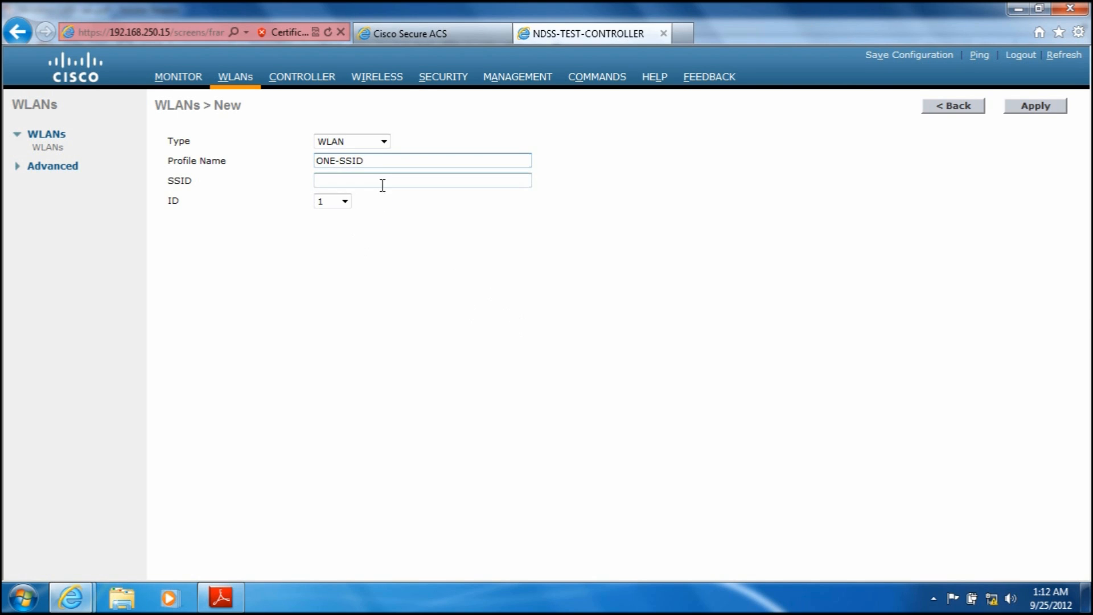
Step: Copy the profile name ONE-SSID into the new WLAN's SSID and apply to create the WLAN
click(371, 162)
drag(371, 161, 268, 161)
key(ctrl+c)
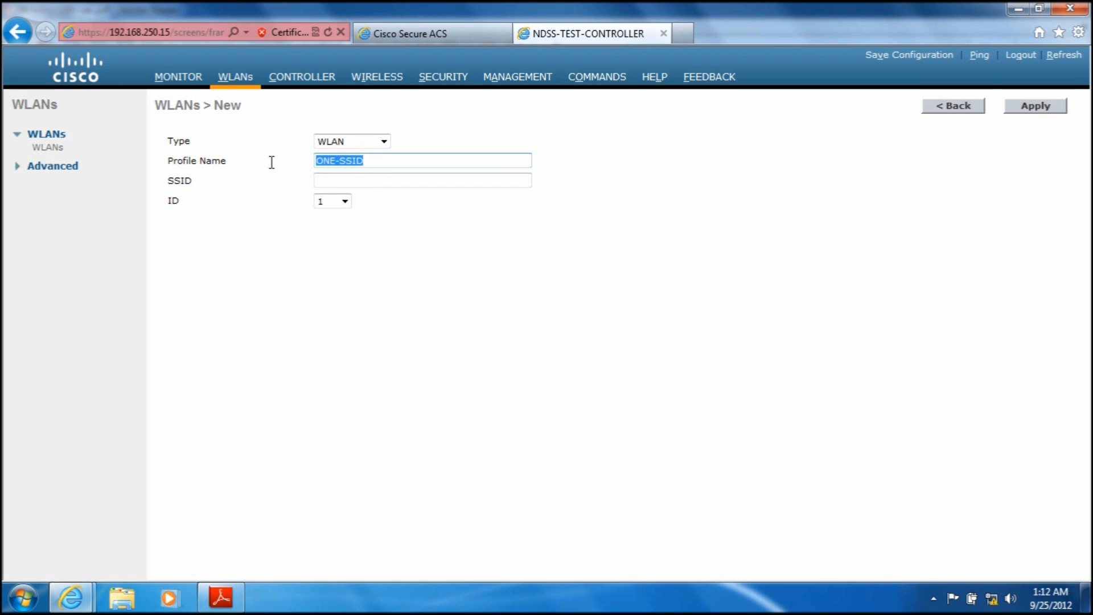
right_click(332, 162)
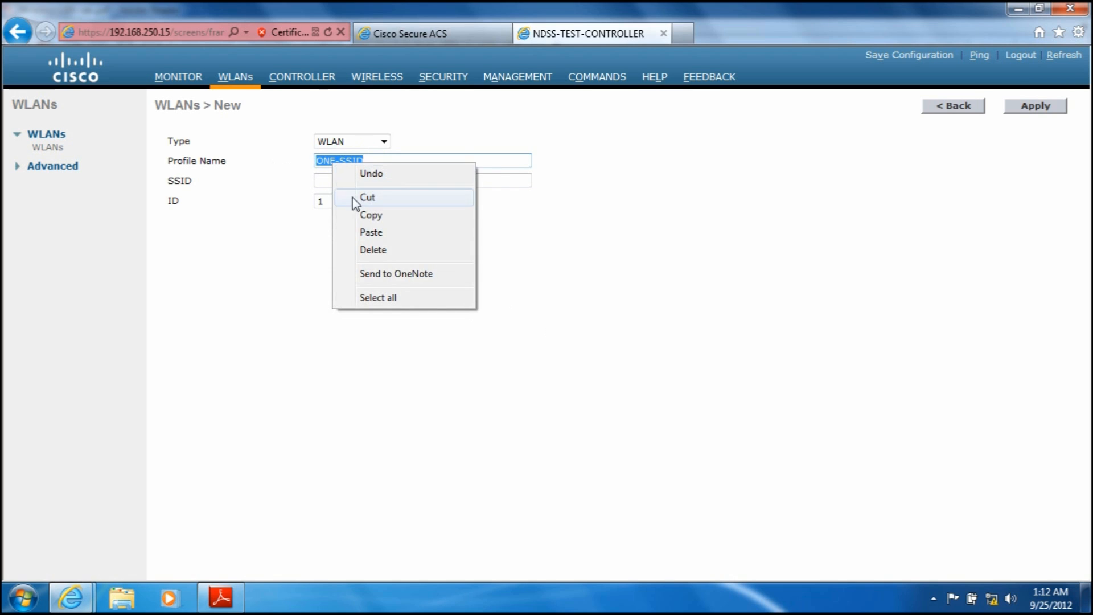
click(364, 218)
click(334, 180)
right_click(334, 180)
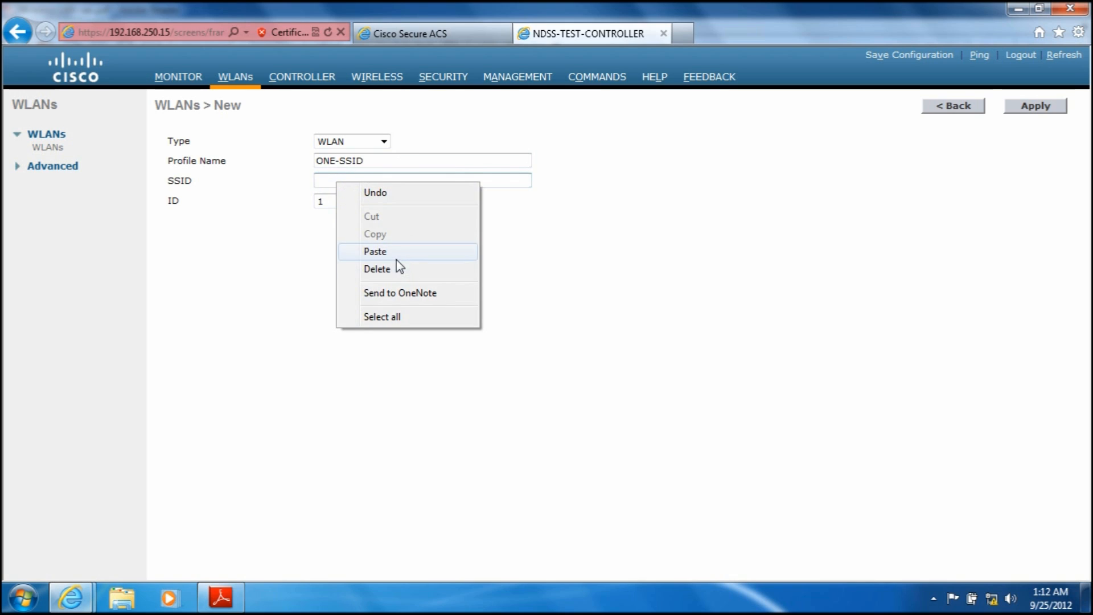
click(397, 255)
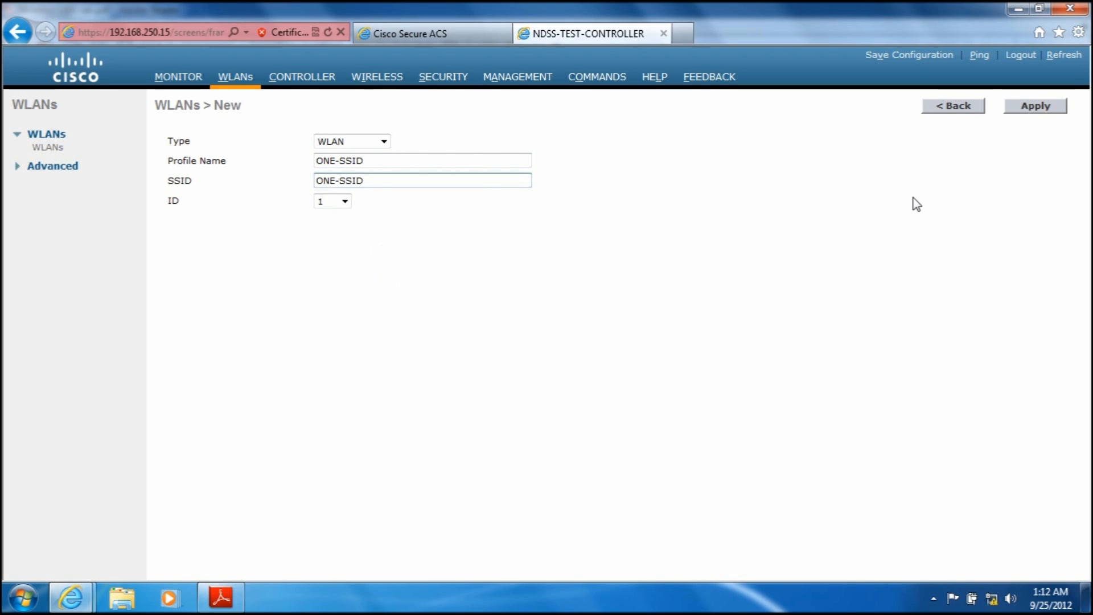
click(1027, 108)
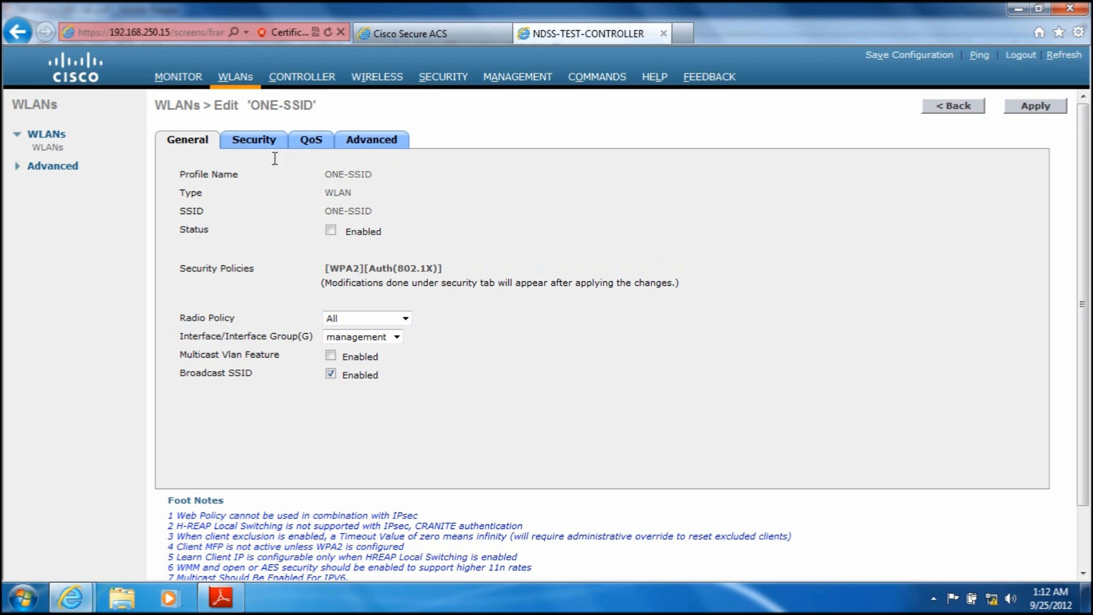
Step: Set the ONE-SSID WLAN's Layer 2 authentication key management to 802.1X+CCKM, keeping the WPA2 policy with AES
click(267, 142)
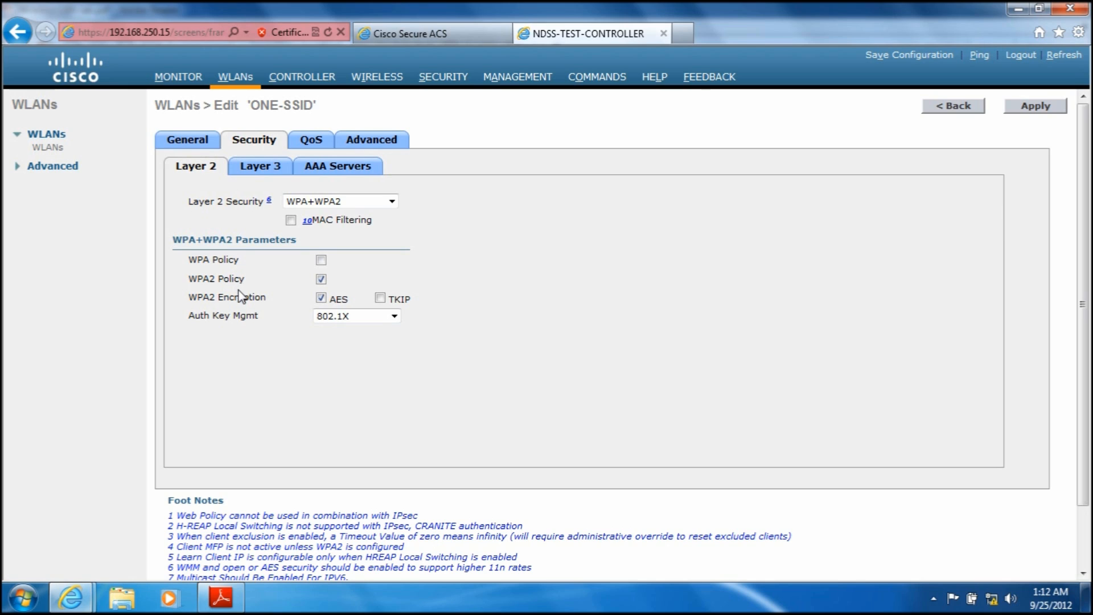
click(393, 316)
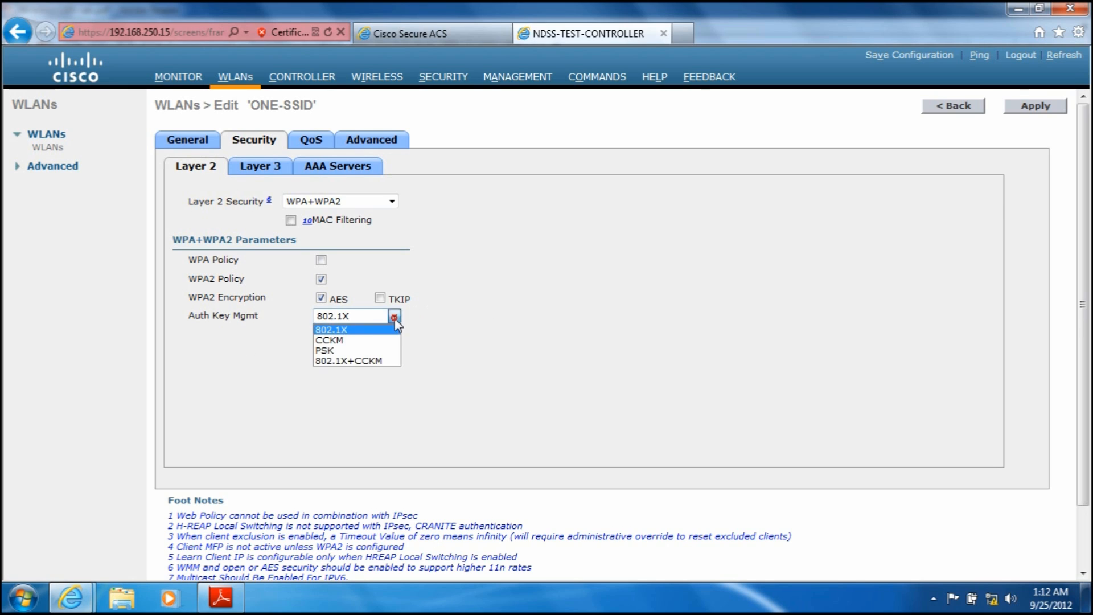
click(391, 360)
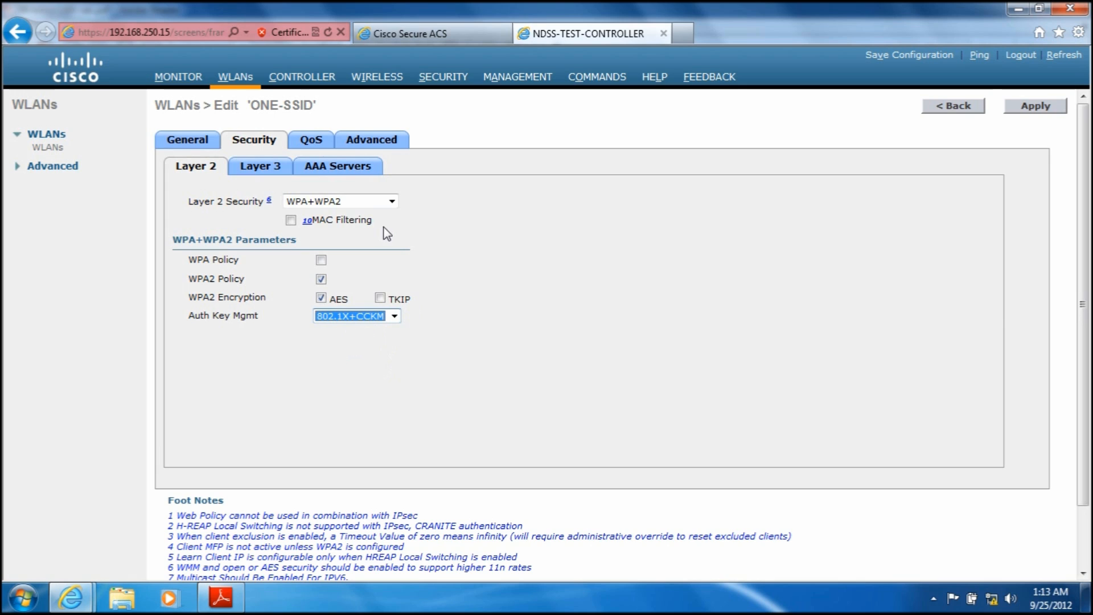
Step: Assign 192.168.250.17, port 1812, as the WLAN's first RADIUS authentication server and leave its accounting server at None
click(360, 169)
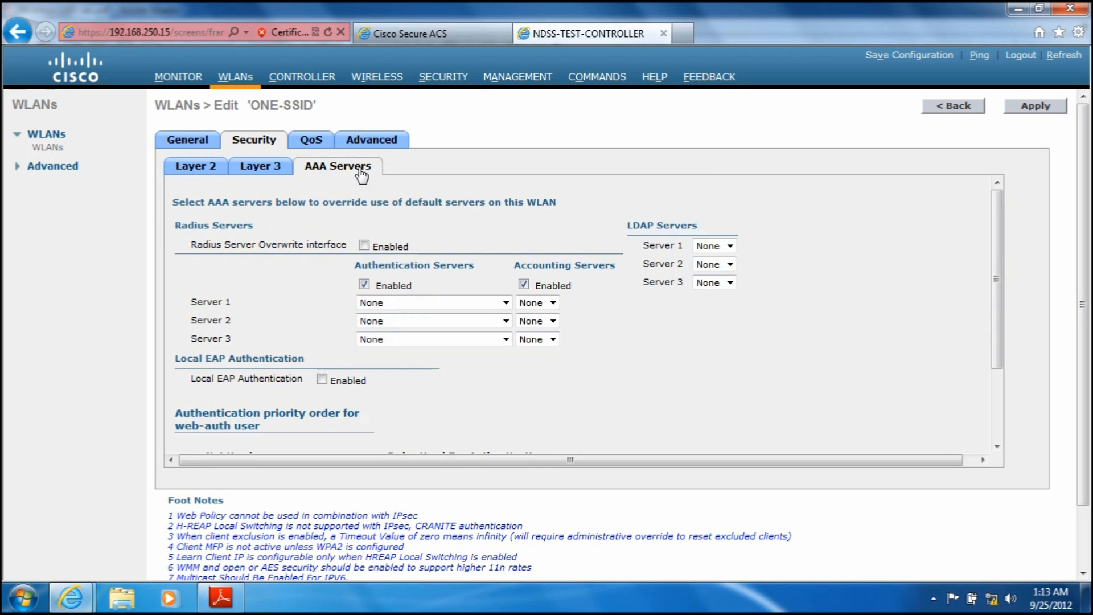
click(505, 303)
click(500, 326)
click(553, 303)
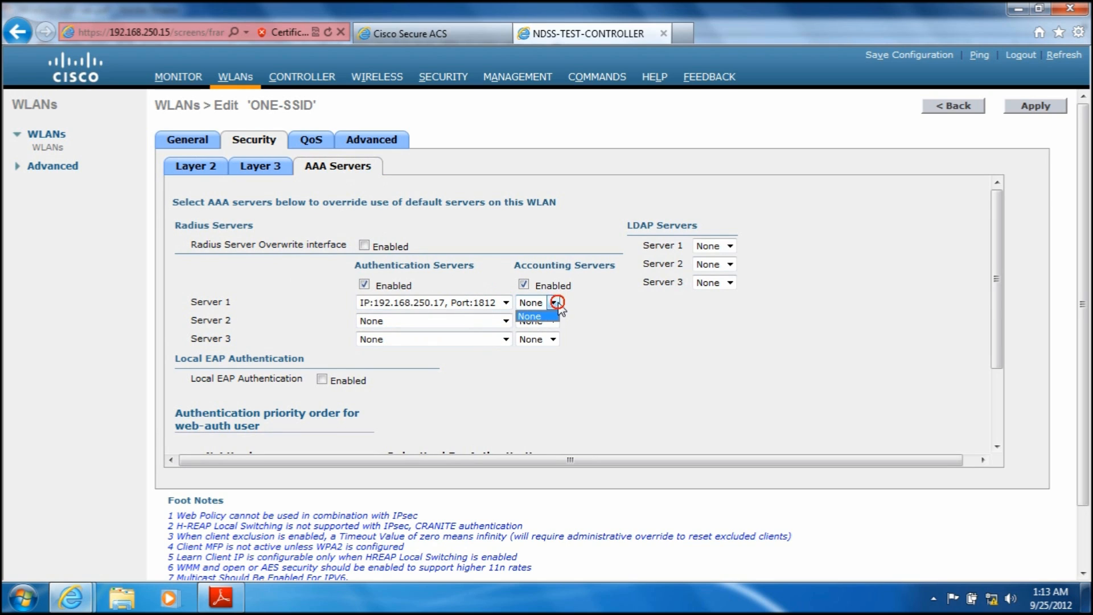
click(556, 303)
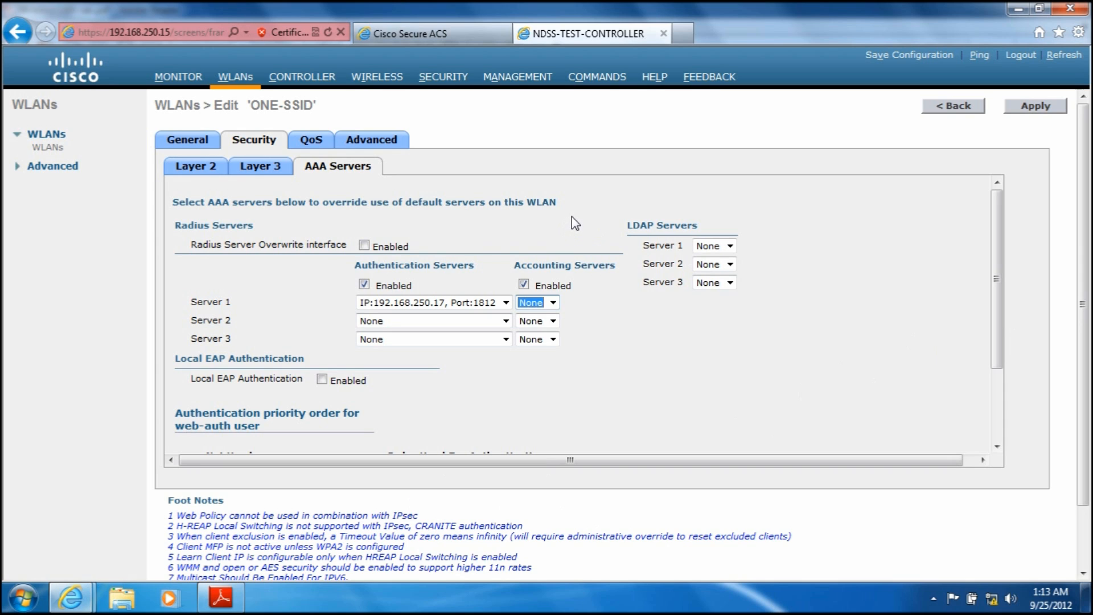
Step: Allow AAA override for the ONE-SSID WLAN and disable its session timeout and client exclusion
click(379, 143)
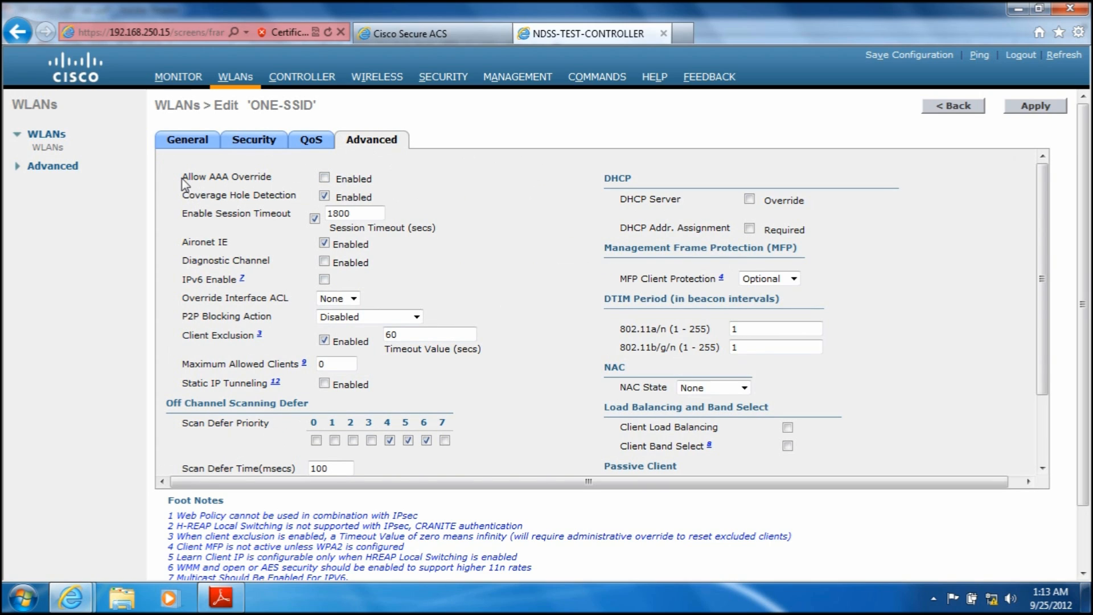
drag(183, 177, 273, 176)
click(288, 181)
click(324, 177)
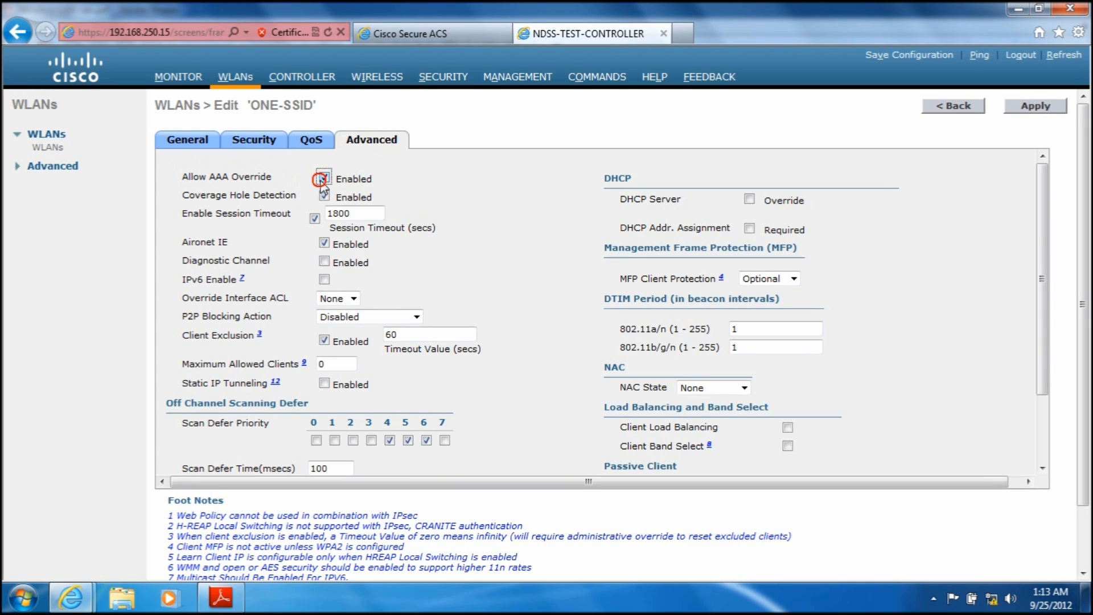
click(314, 219)
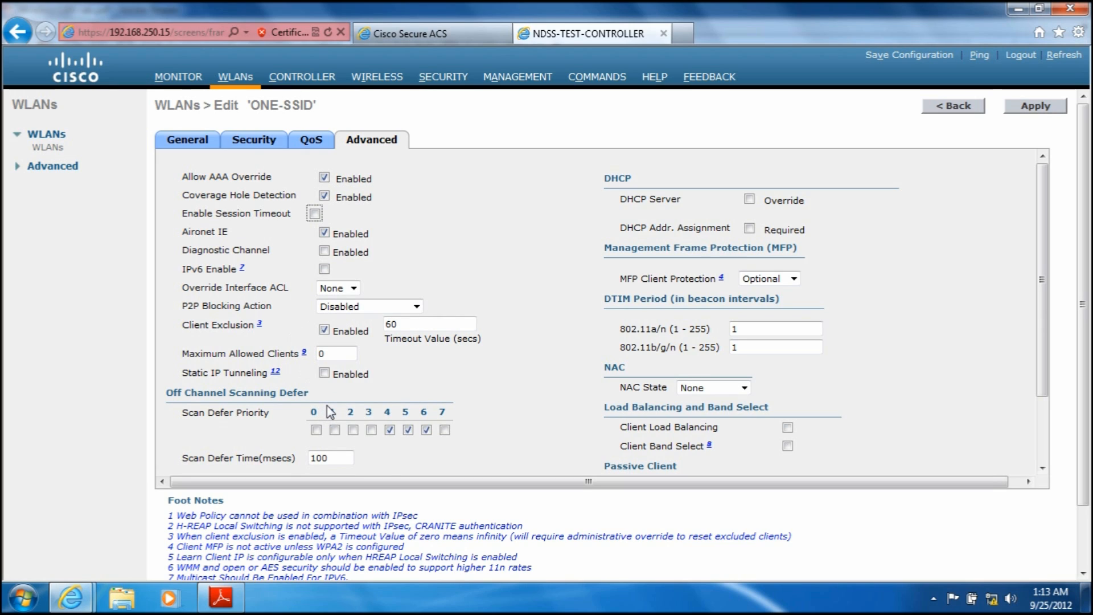
click(324, 329)
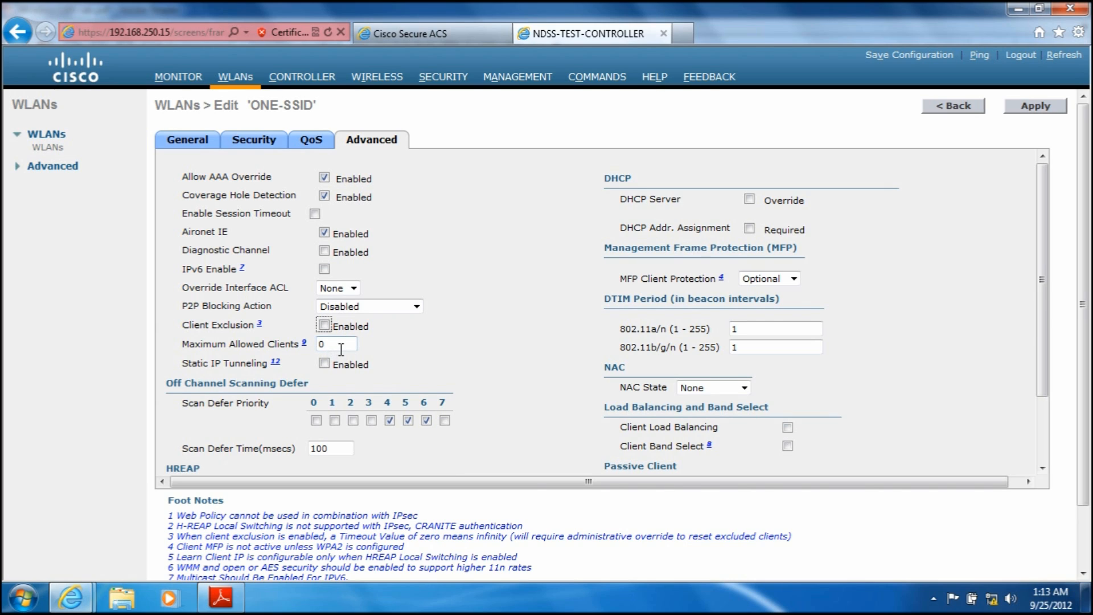
Step: Disable MFP client protection for the WLAN and make DHCP address assignment required
click(793, 279)
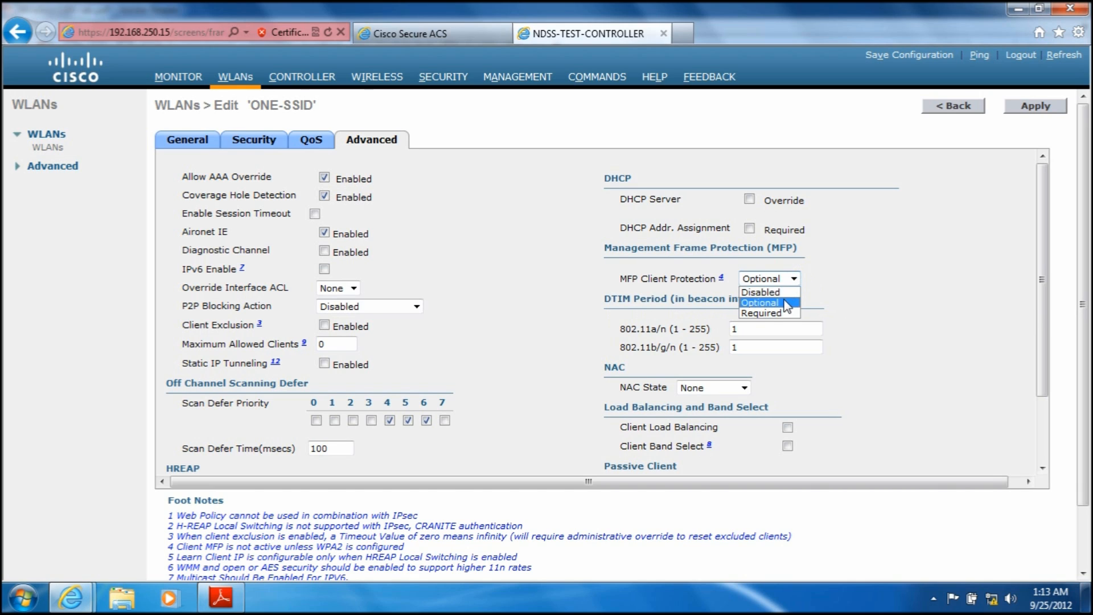
click(775, 292)
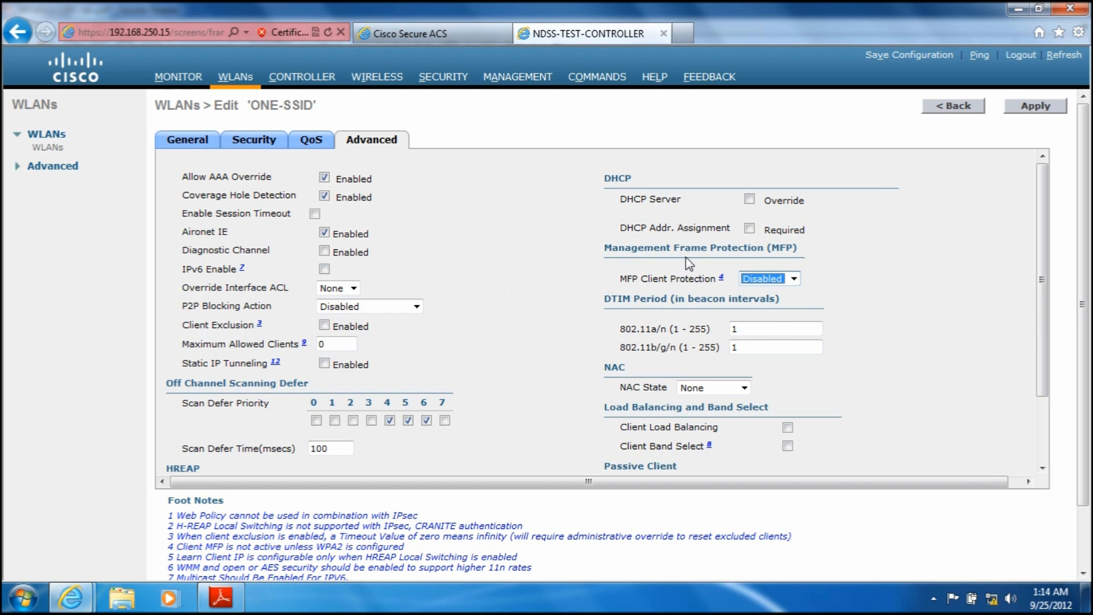
click(749, 228)
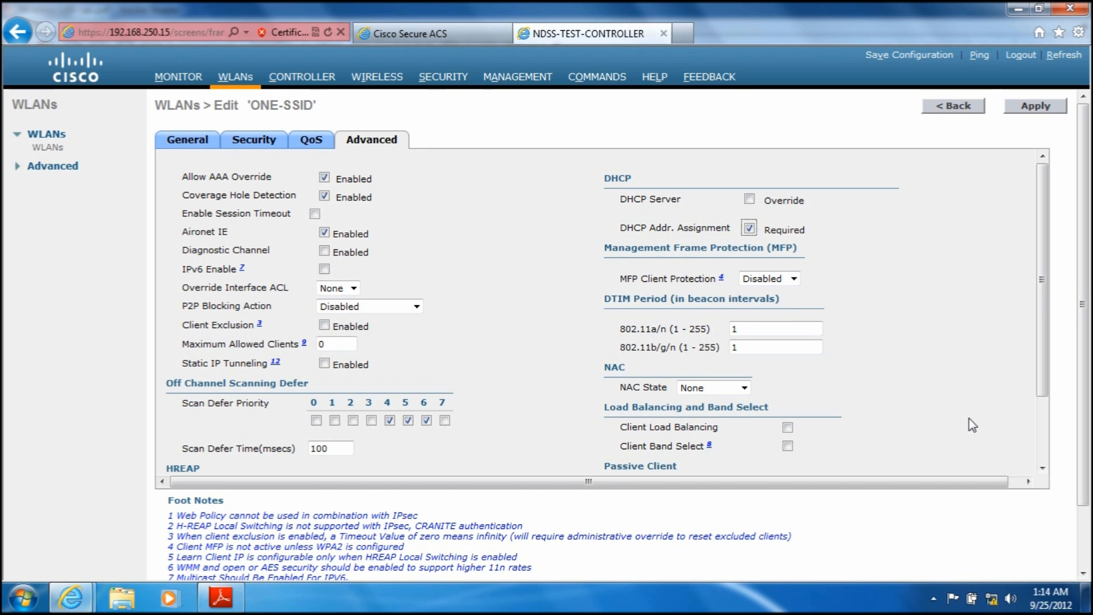
Step: Apply the ONE-SSID WLAN changes and accept the momentary loss of client connectivity
drag(1039, 361, 1048, 334)
click(1036, 107)
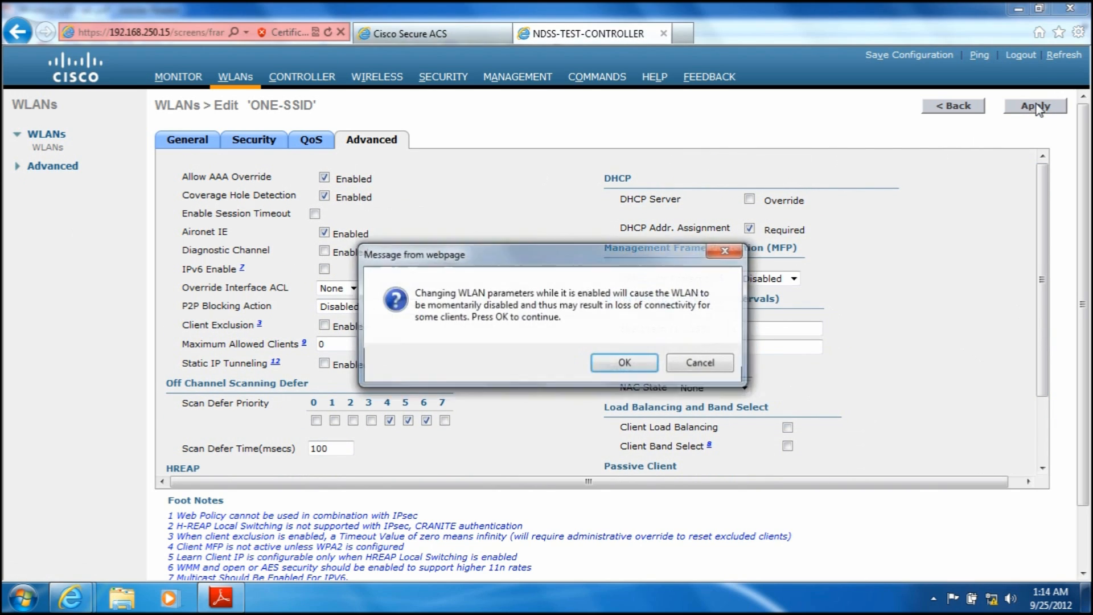
click(630, 367)
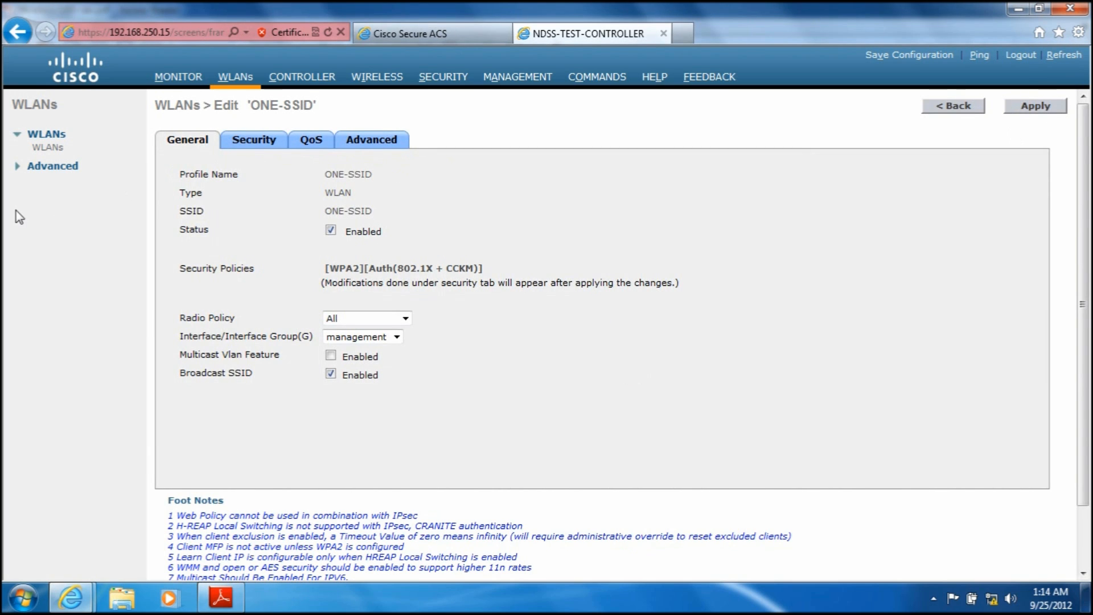
Step: Examine the WLANs and access points assigned to the default-group AP group
click(32, 166)
click(42, 185)
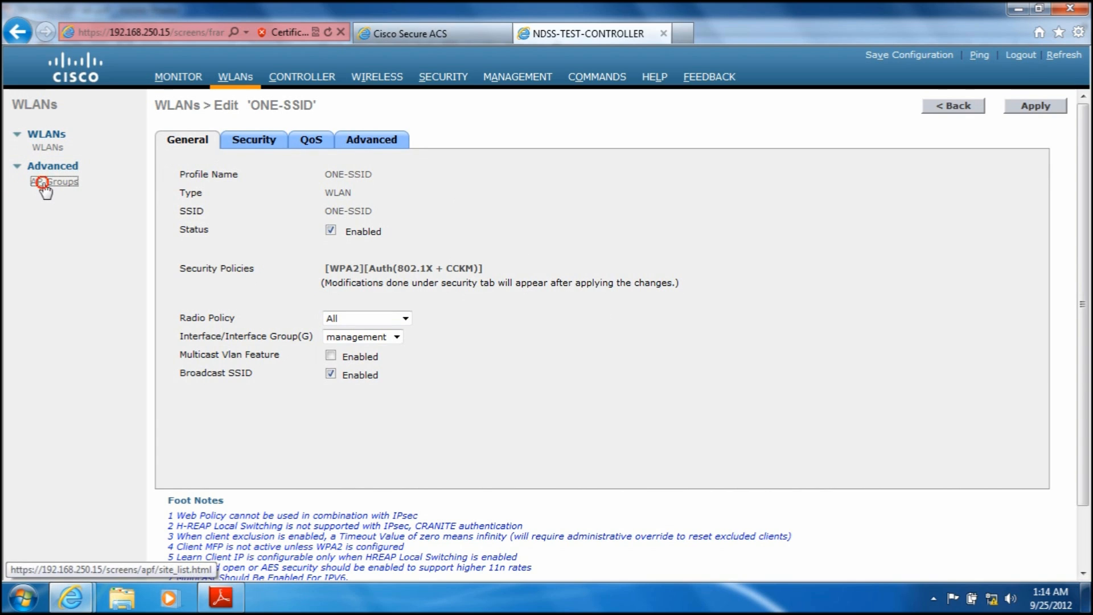
click(168, 167)
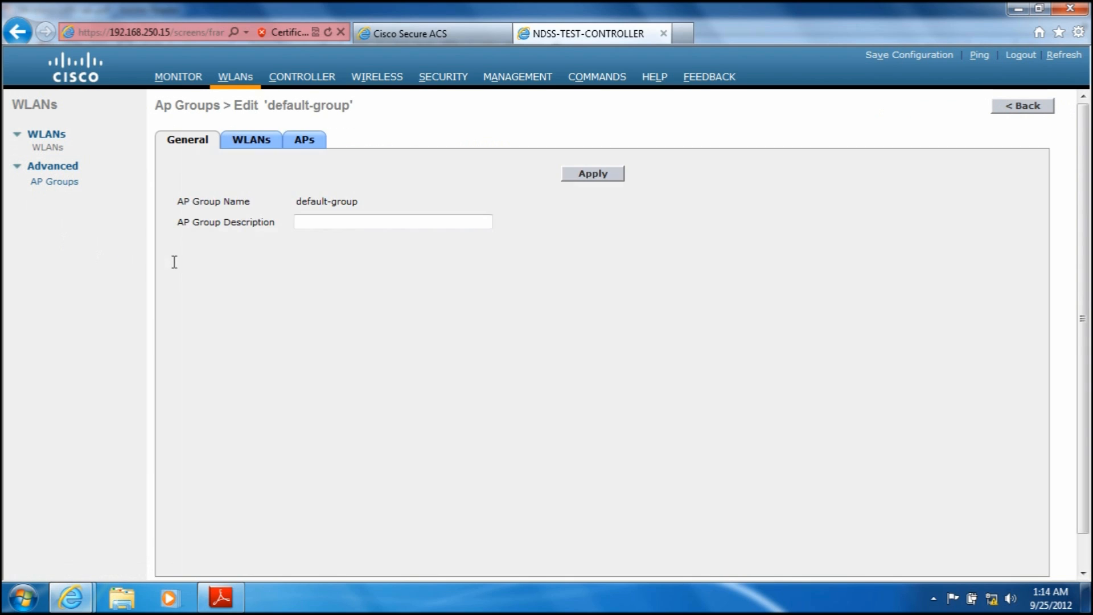
click(249, 143)
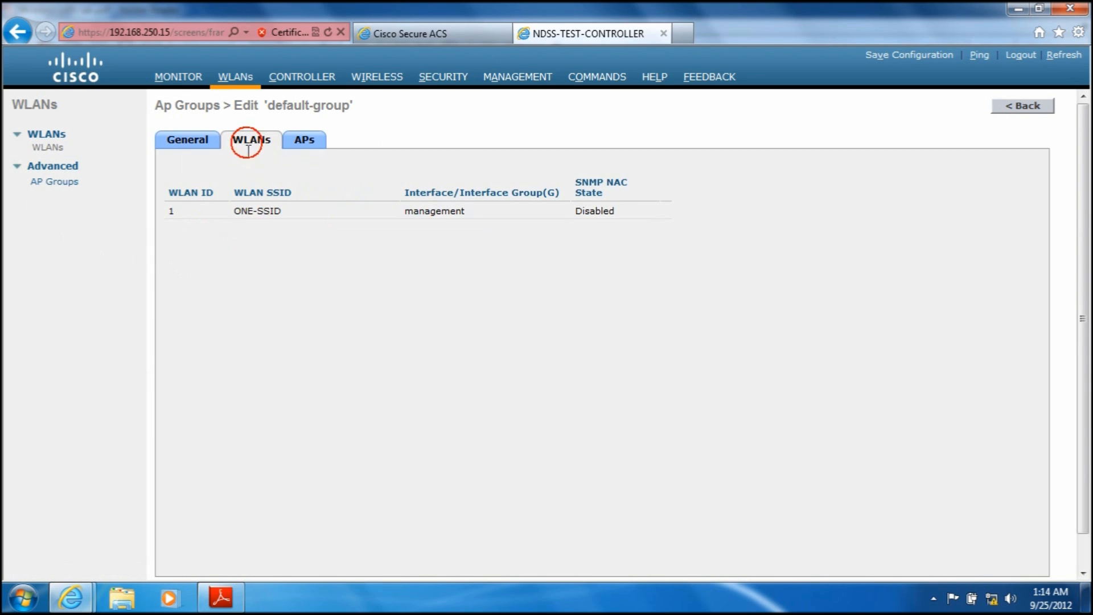
click(303, 143)
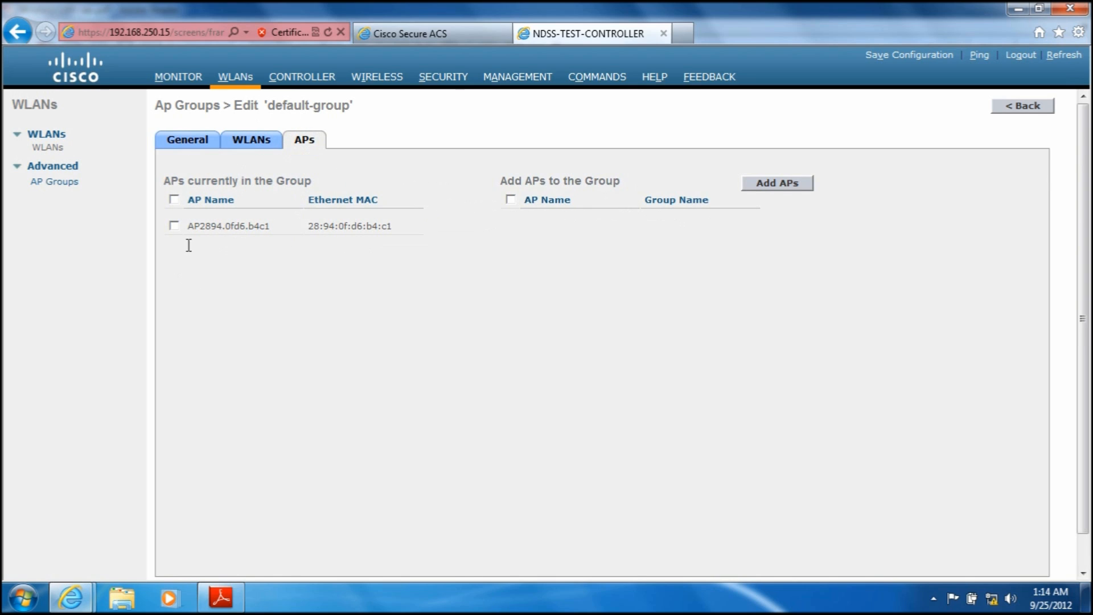
drag(272, 226, 182, 226)
click(300, 325)
click(245, 142)
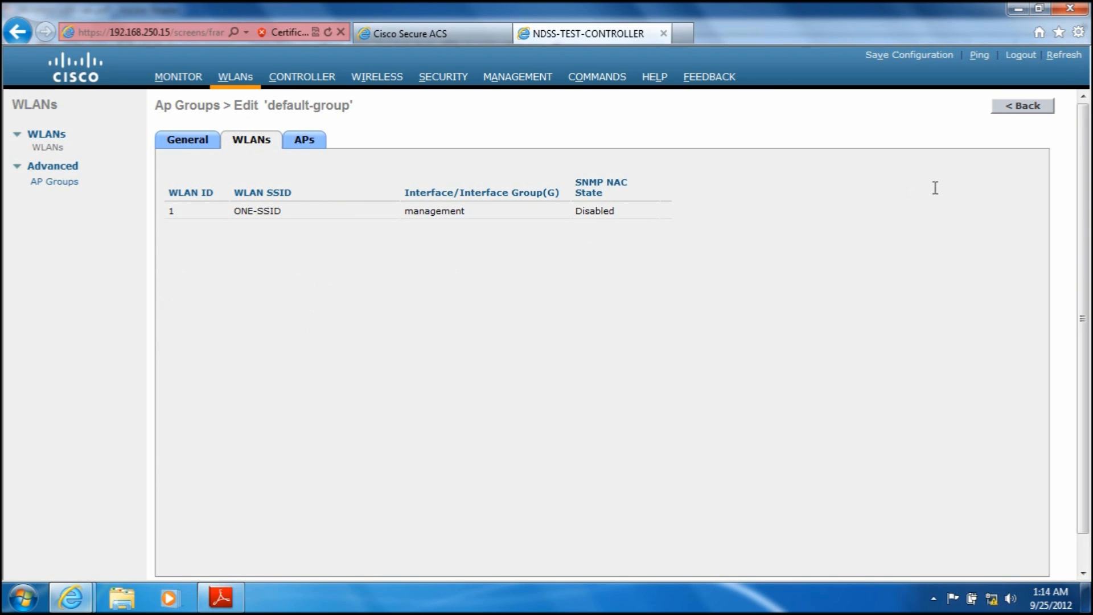
Step: Minimize the browser and open the Windows wireless network management window from Network and Sharing Center
click(1019, 8)
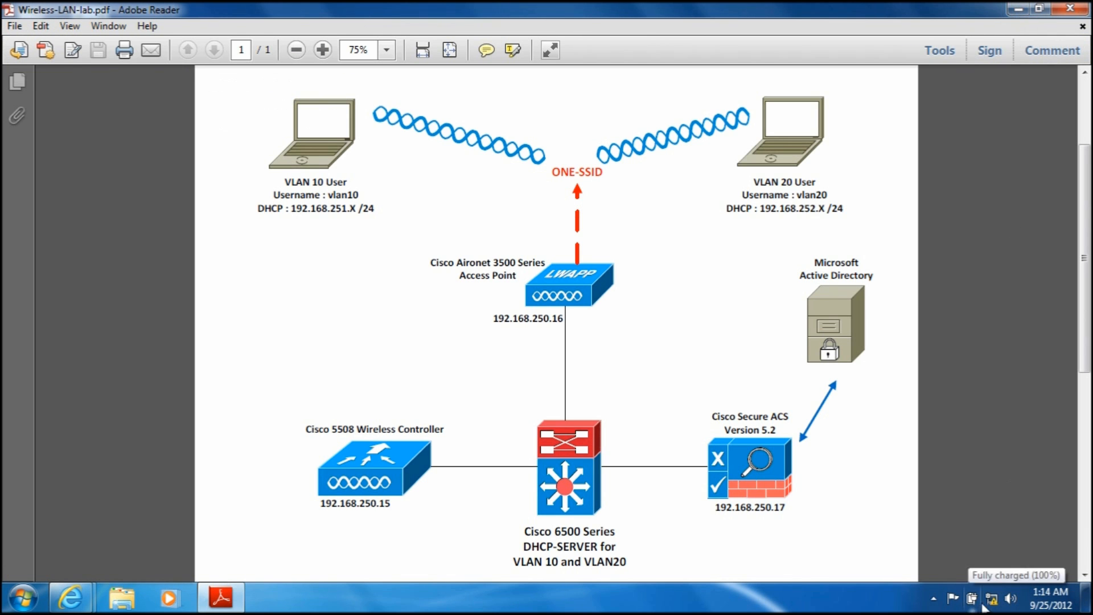
click(992, 603)
right_click(994, 603)
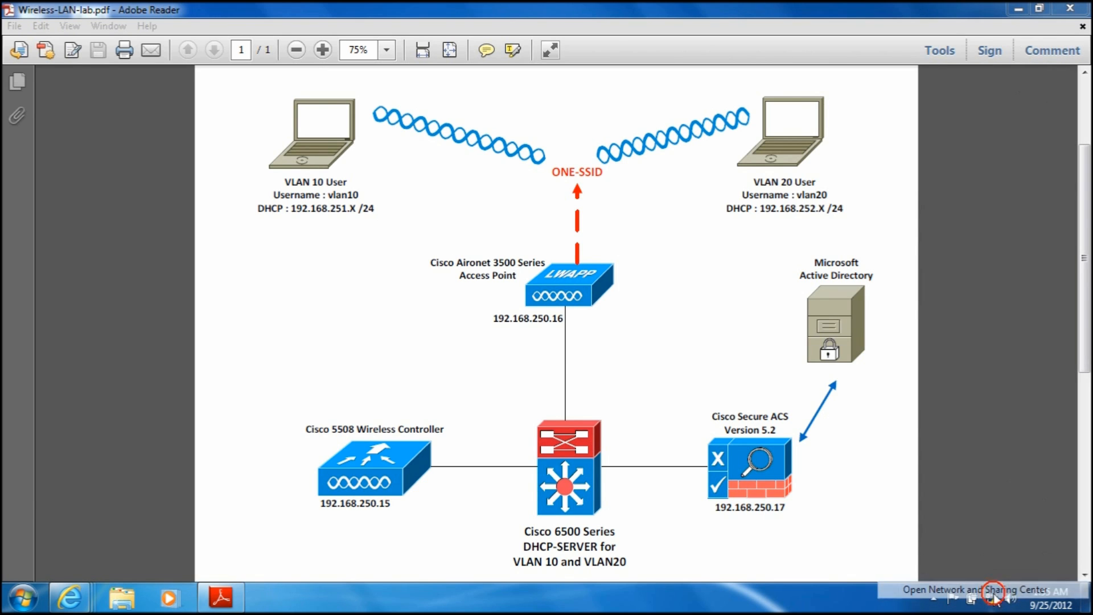
click(975, 589)
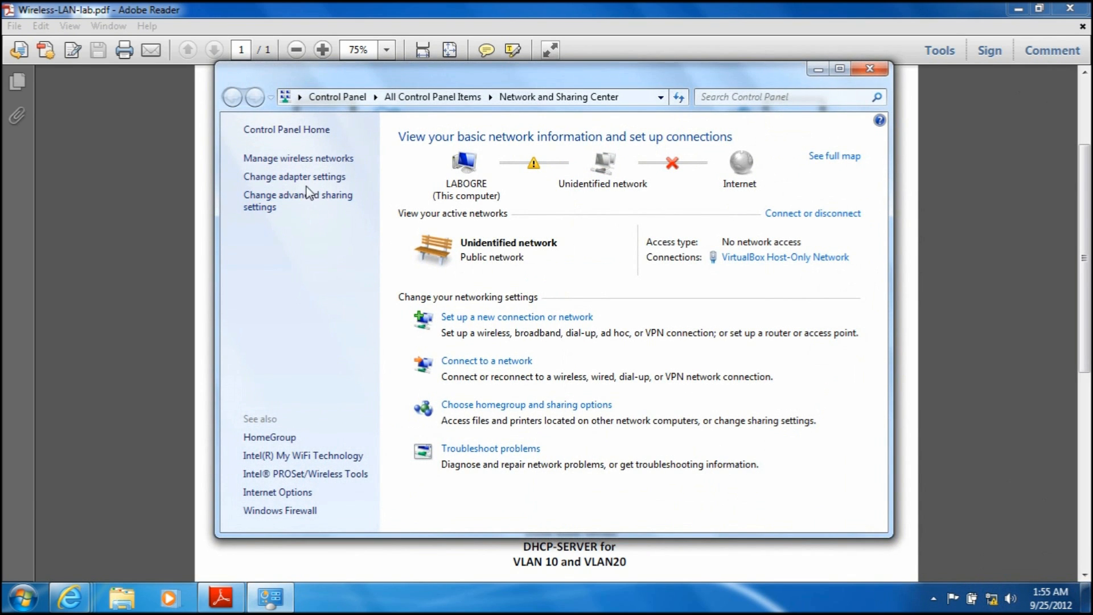
click(294, 159)
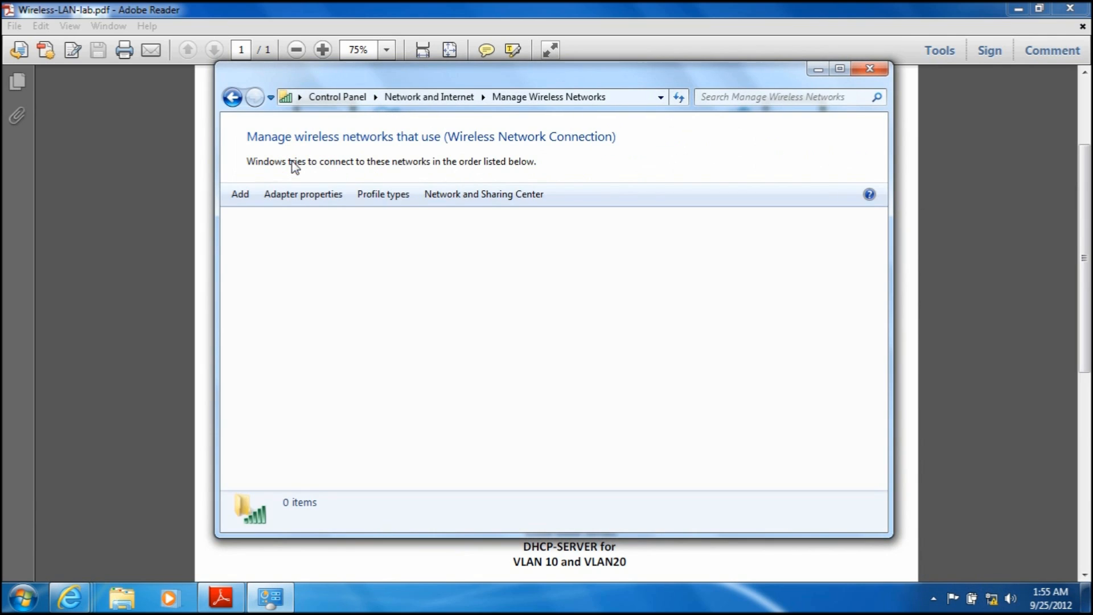
Step: Manually create a wireless network profile named ONE-SSID with WPA2-Enterprise security and AES encryption
click(239, 195)
click(404, 241)
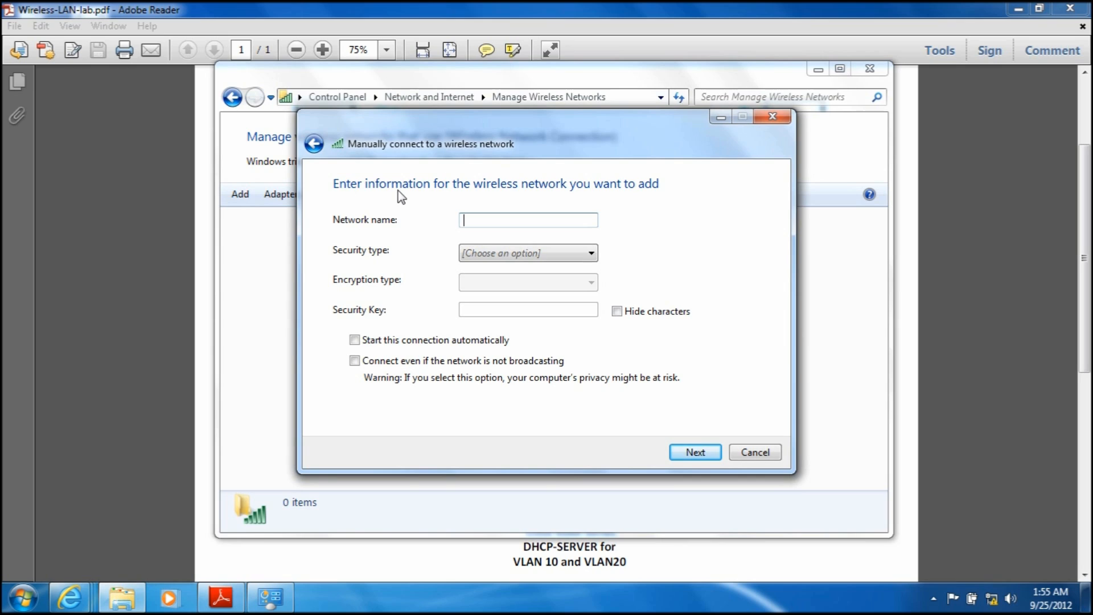
text(ONE-SSID)
click(587, 255)
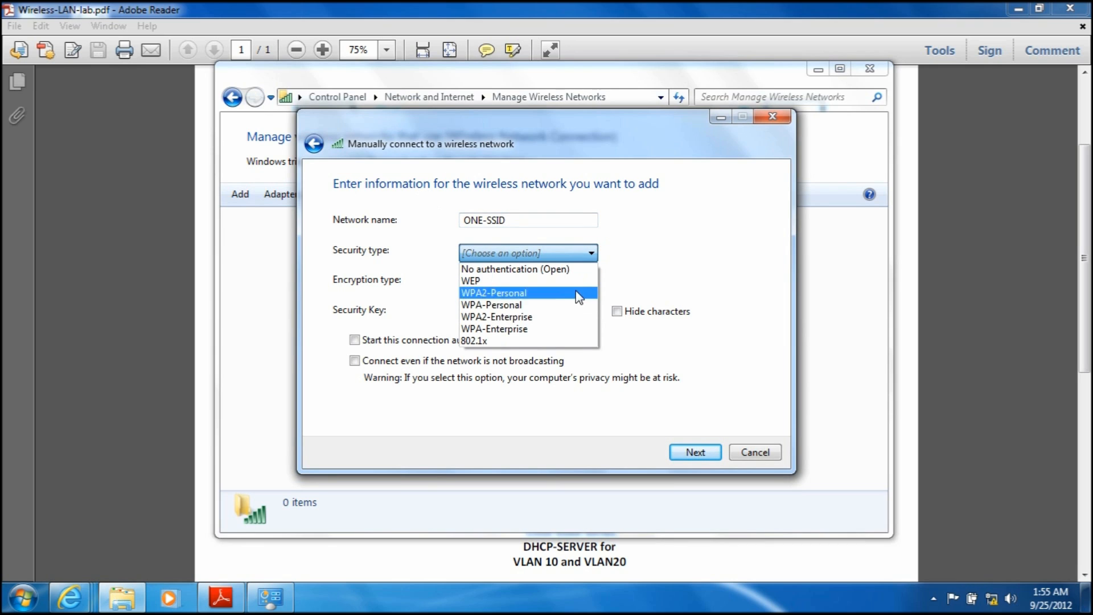
click(563, 318)
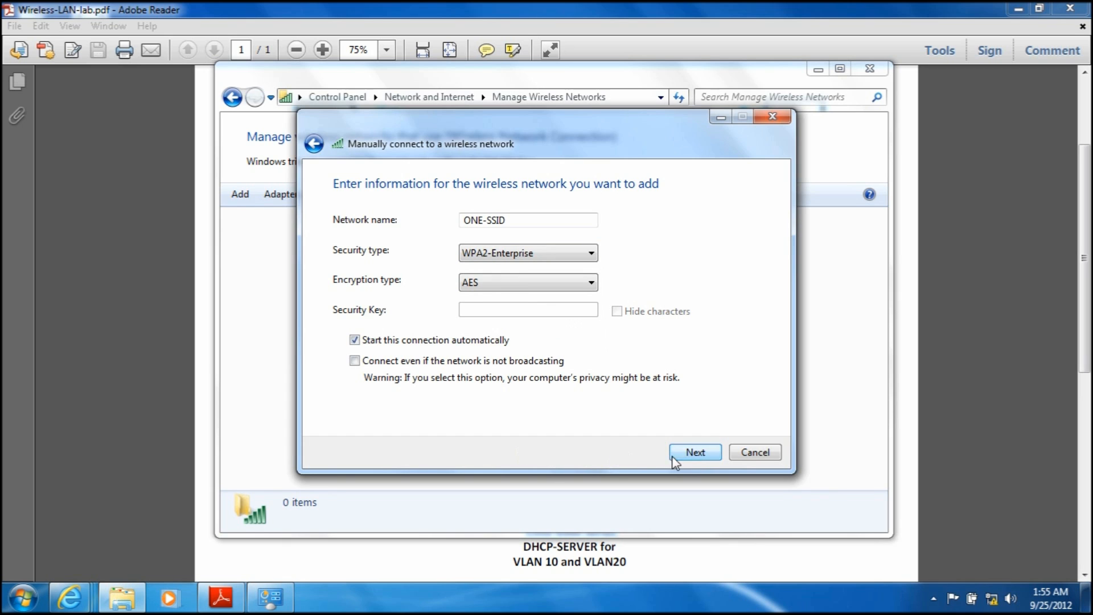
click(695, 454)
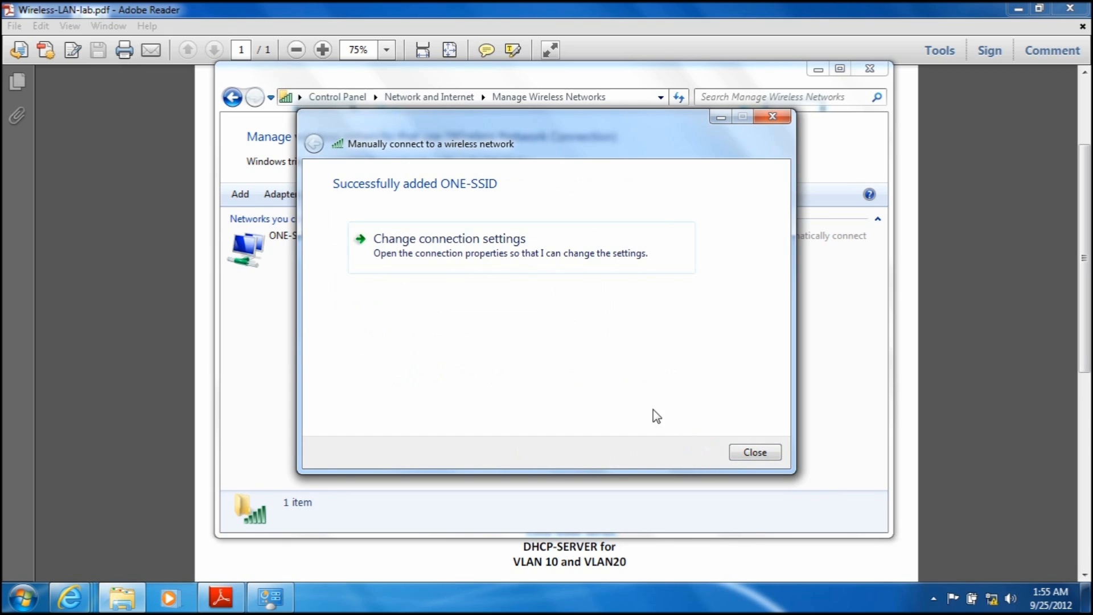
Step: Open the ONE-SSID connection's PEAP settings and turn off server certificate validation
click(520, 256)
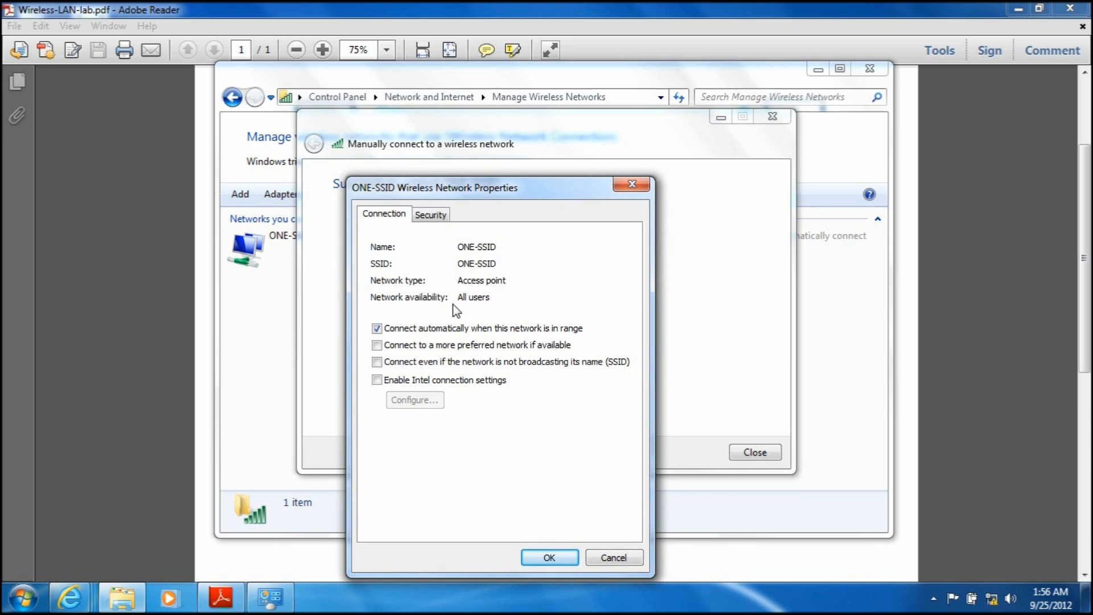
click(431, 214)
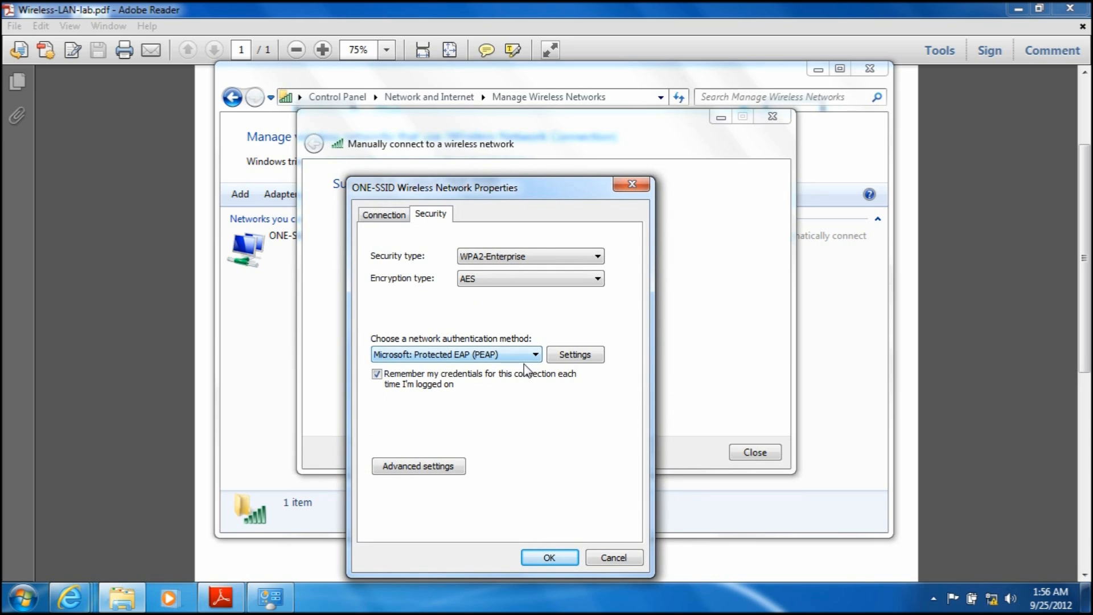
click(574, 355)
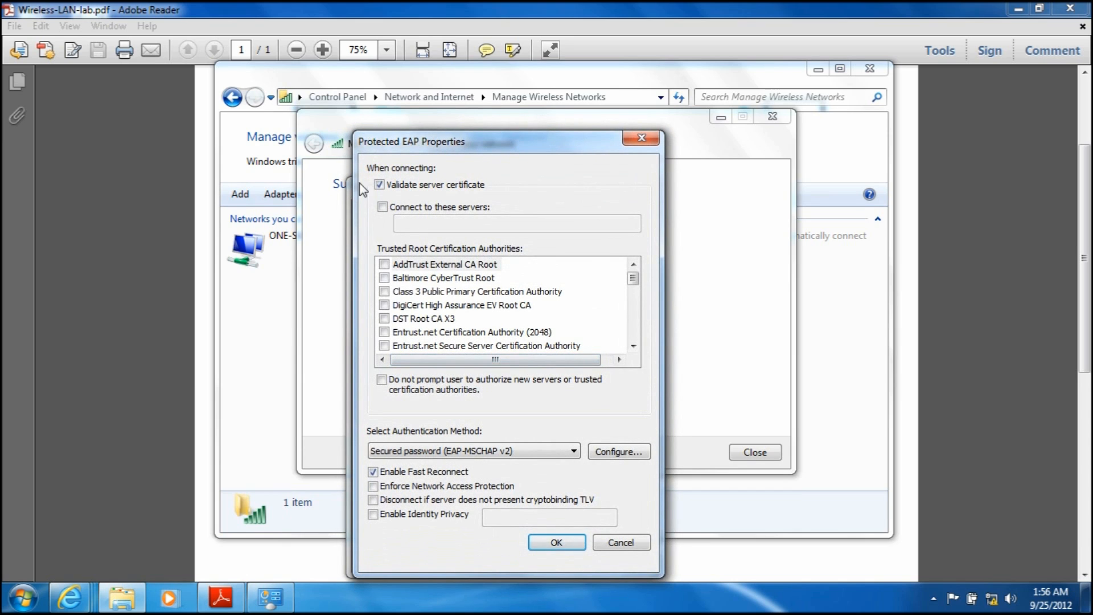
click(379, 185)
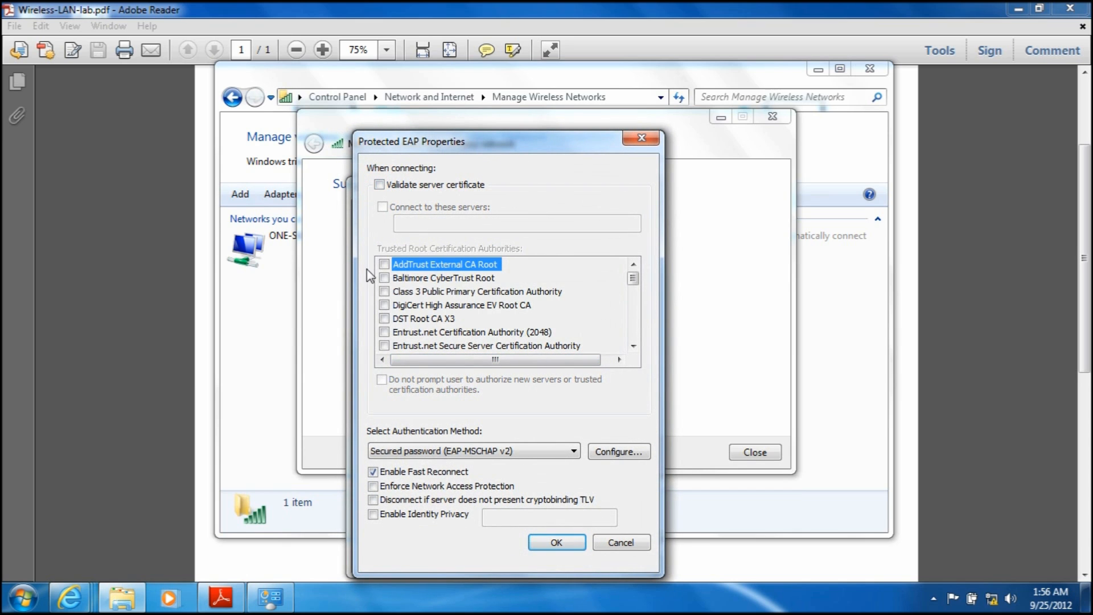
Step: Turn off automatic use of the Windows logon credentials for EAP-MSCHAP v2 and accept the PEAP properties
click(619, 453)
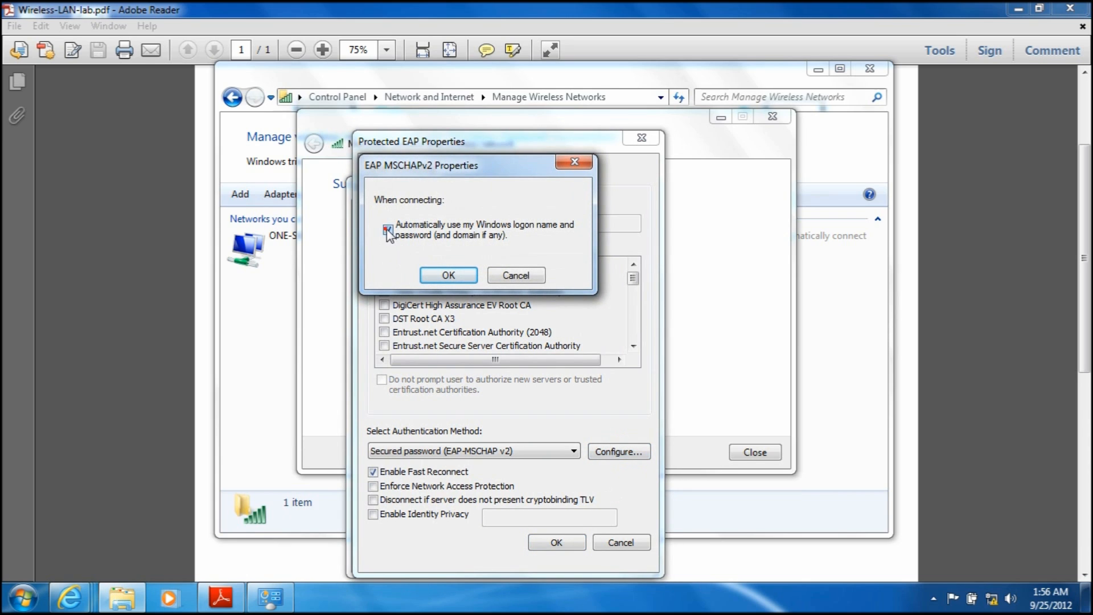
click(388, 230)
click(448, 276)
click(557, 544)
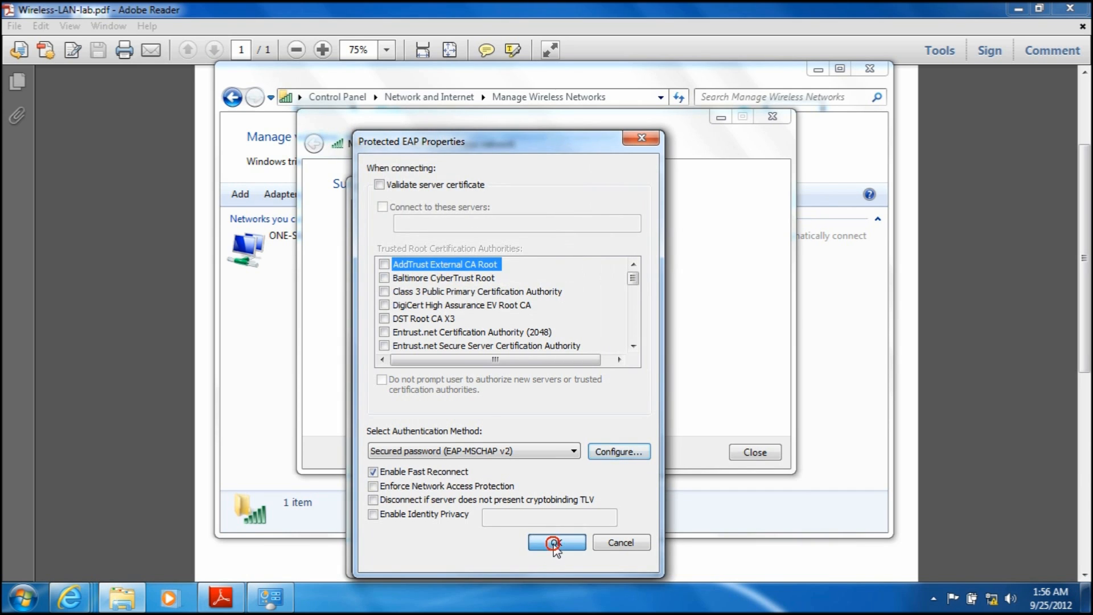
Step: Set the ONE-SSID profile's 802.1X authentication mode to User authentication, accept the connection properties and close the wireless network wizard
click(439, 465)
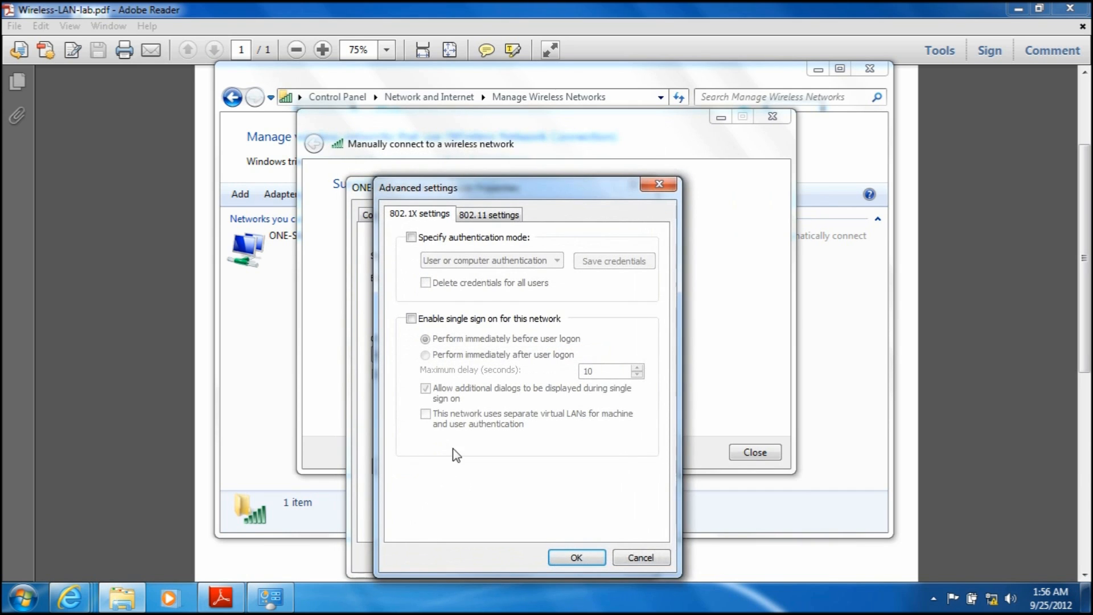
click(410, 237)
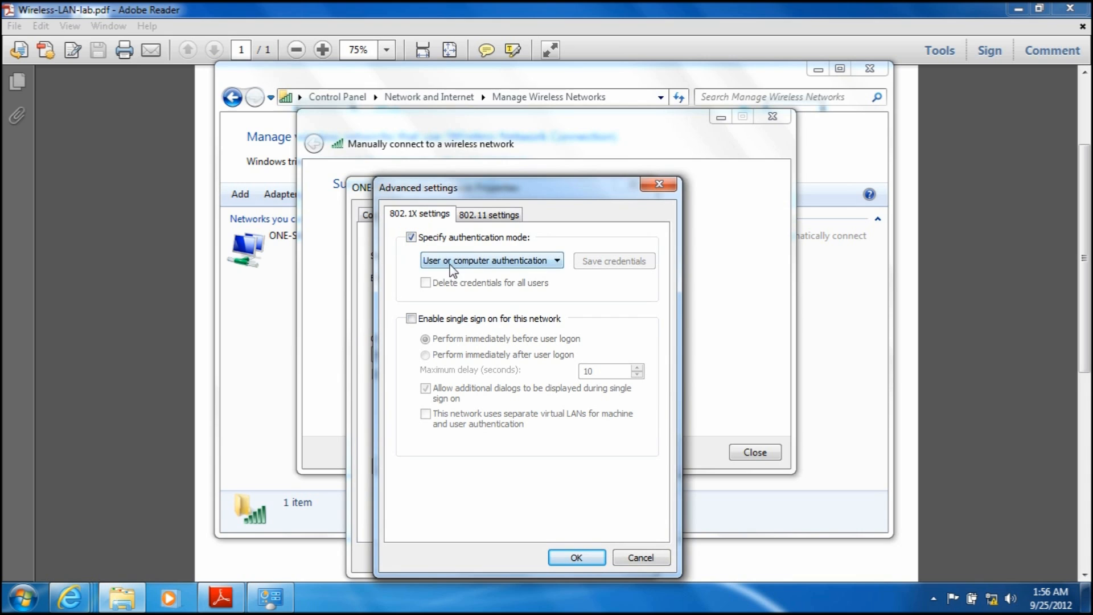
click(447, 260)
click(457, 296)
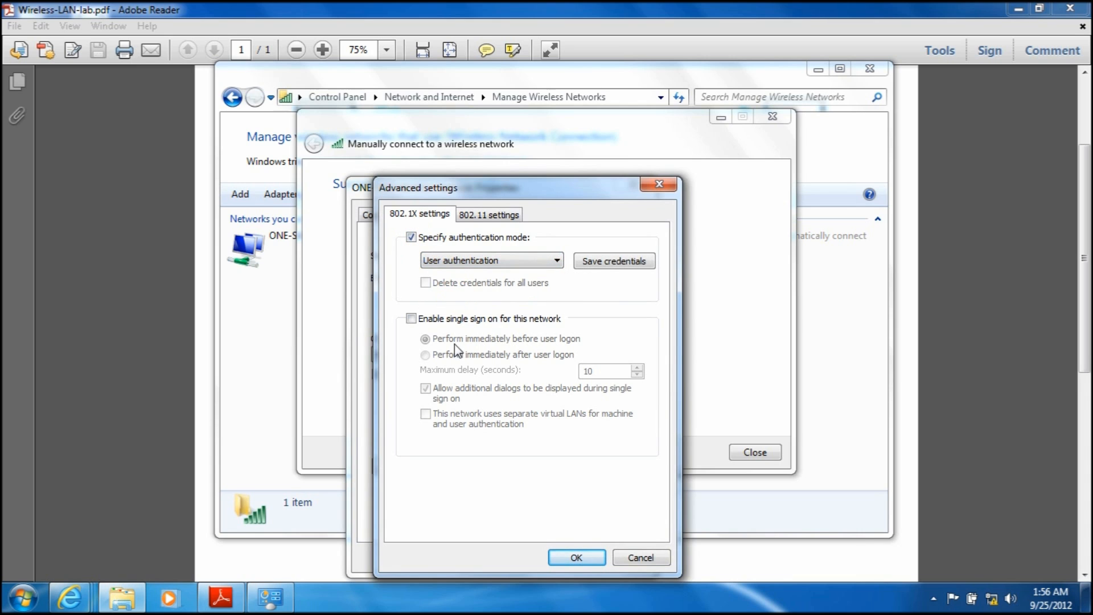
click(570, 558)
click(556, 558)
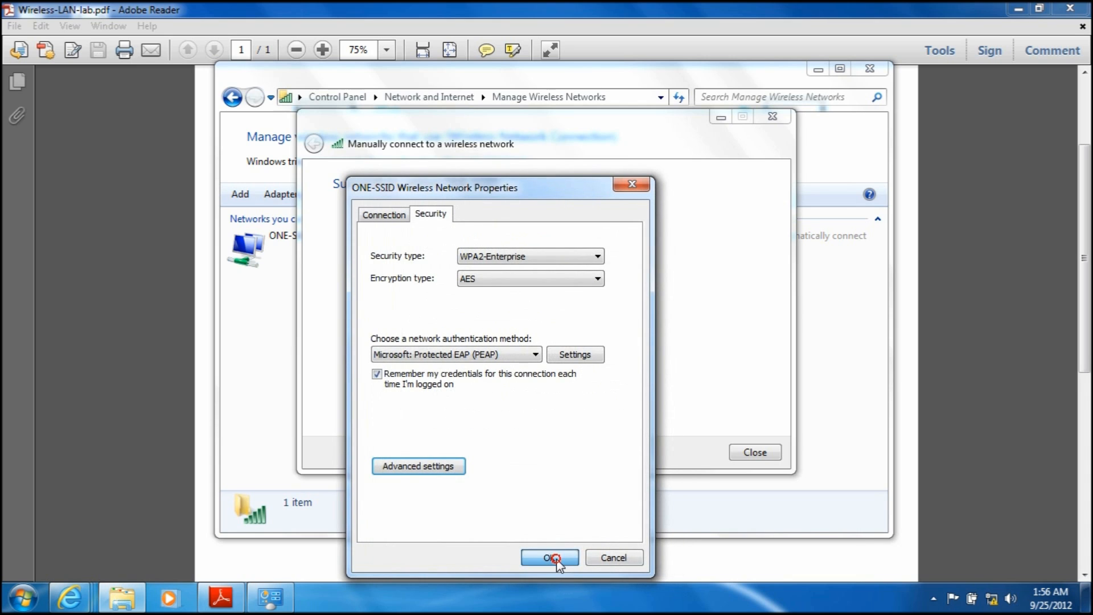
click(762, 454)
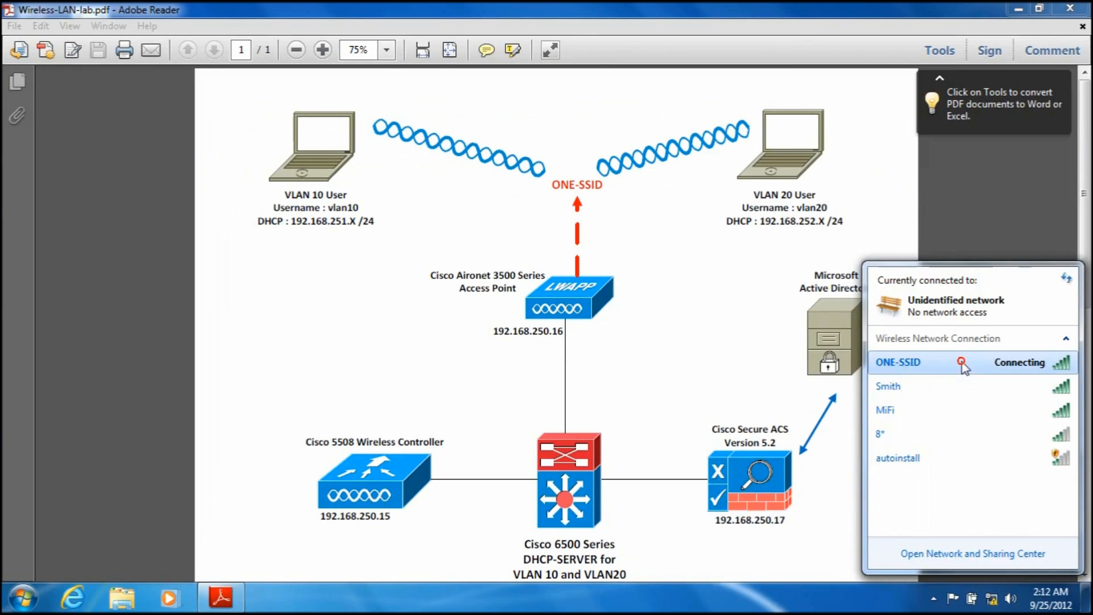
Step: Connect to ONE-SSID, supplying the additional logon information with the user name vlan10 and the account password
click(968, 364)
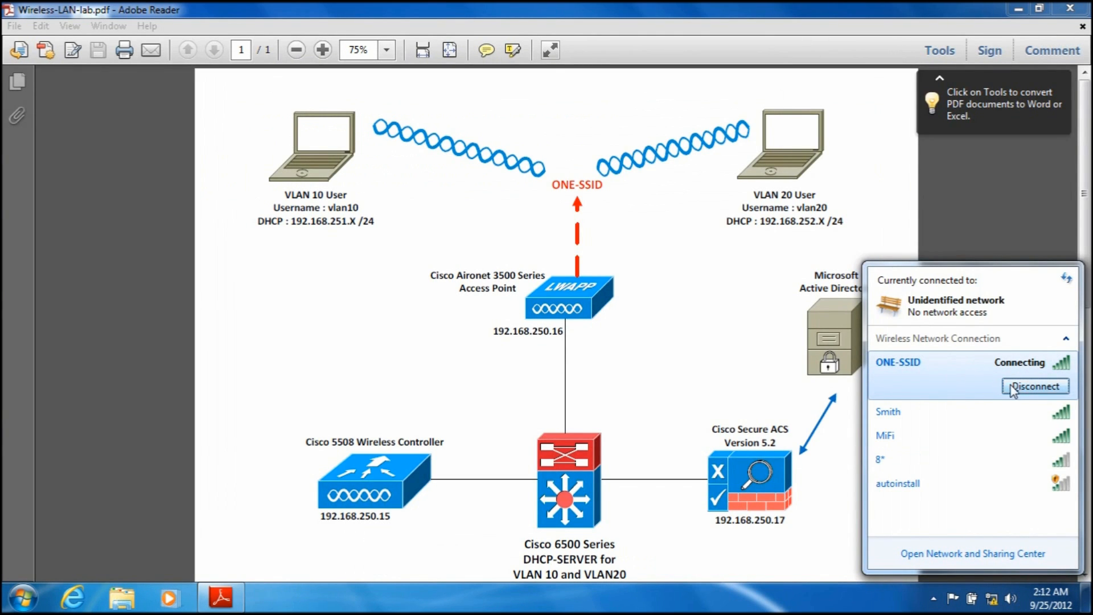
click(992, 599)
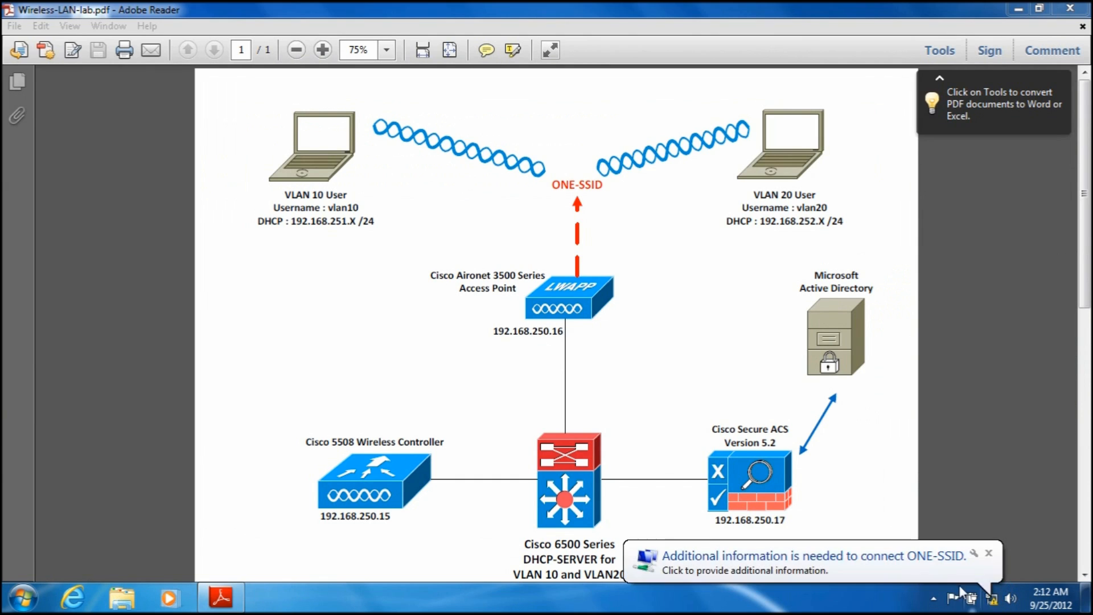
click(979, 572)
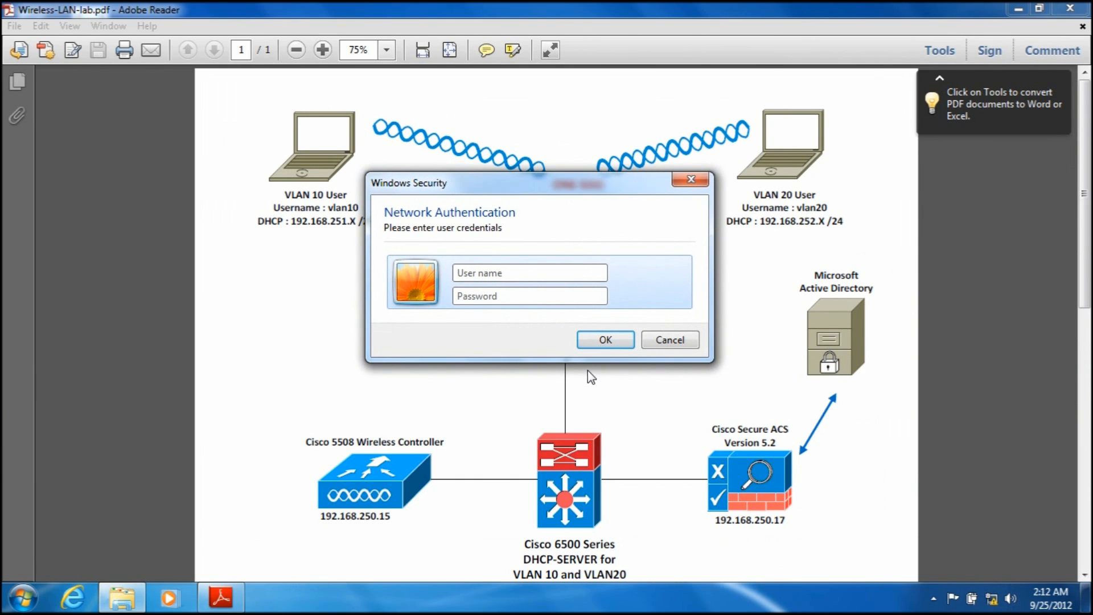
text(vlan10)
key(Tab)
text(cisco123)
key(Return)
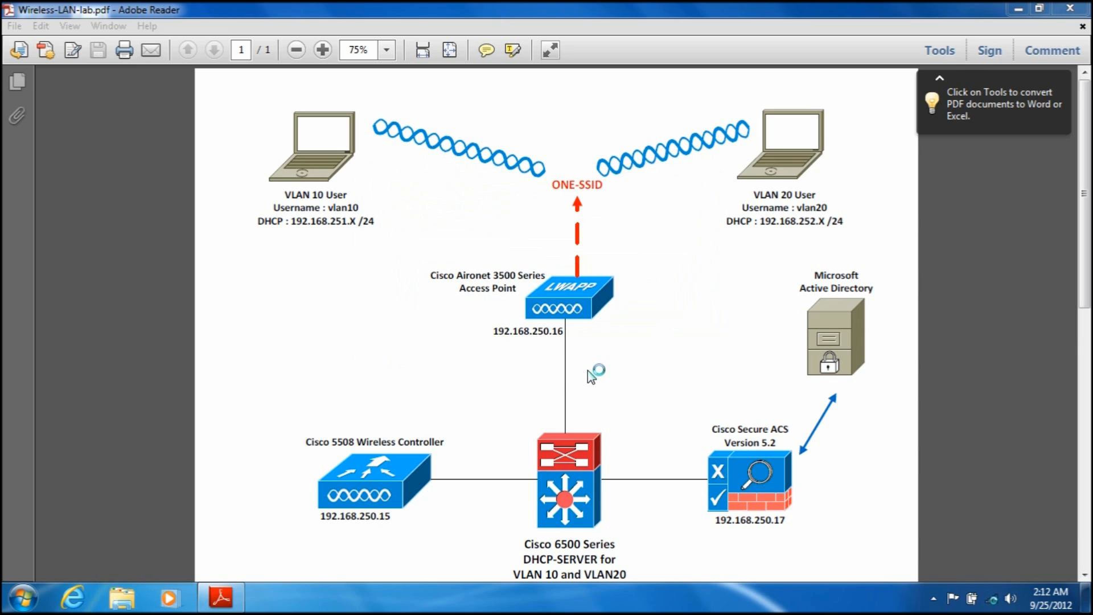
Step: Check the IPv4 address assigned to the vlan10 user in the ONE-SSID connection details, and close the status windows
right_click(993, 599)
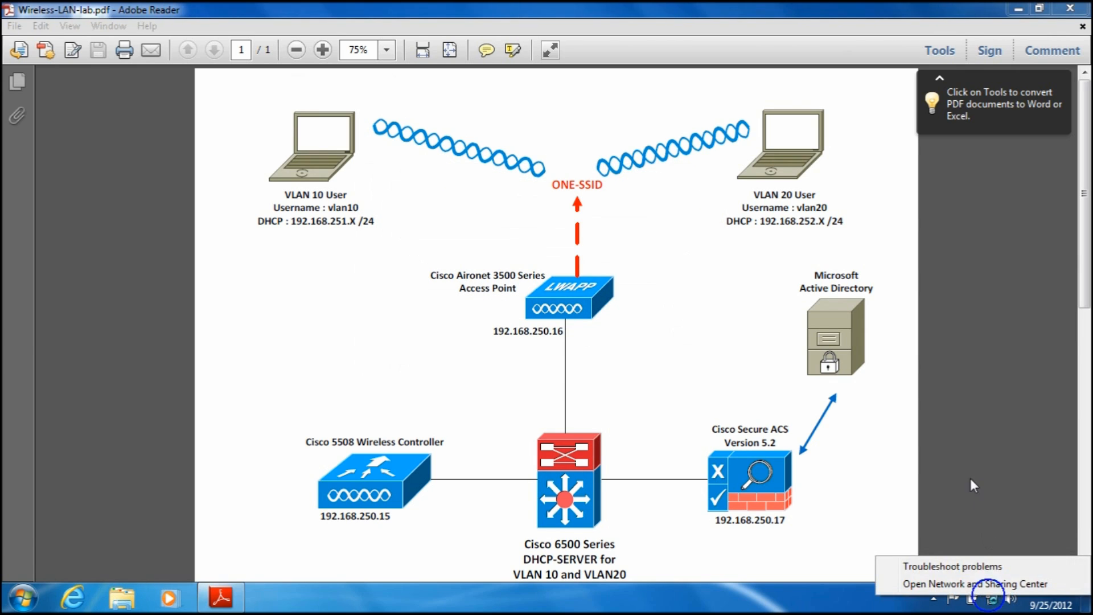
click(993, 599)
click(910, 394)
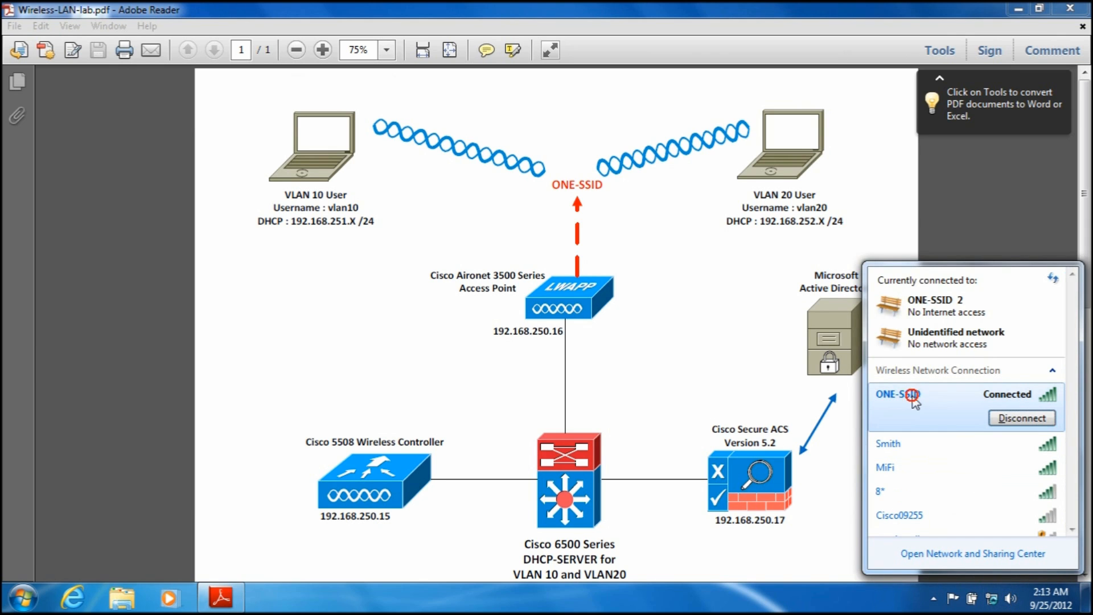
right_click(912, 396)
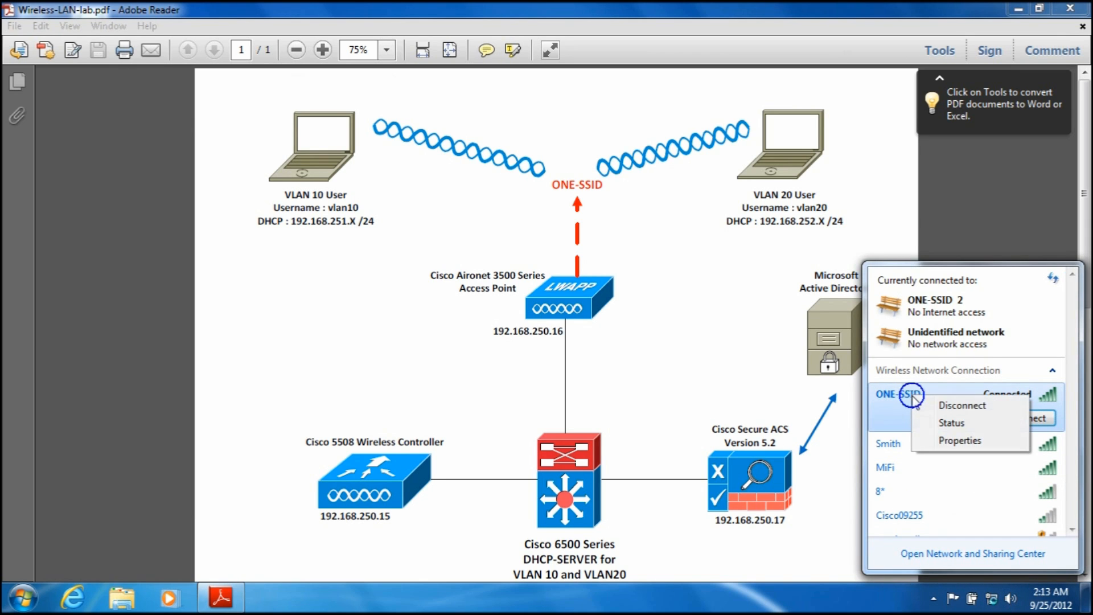
click(949, 423)
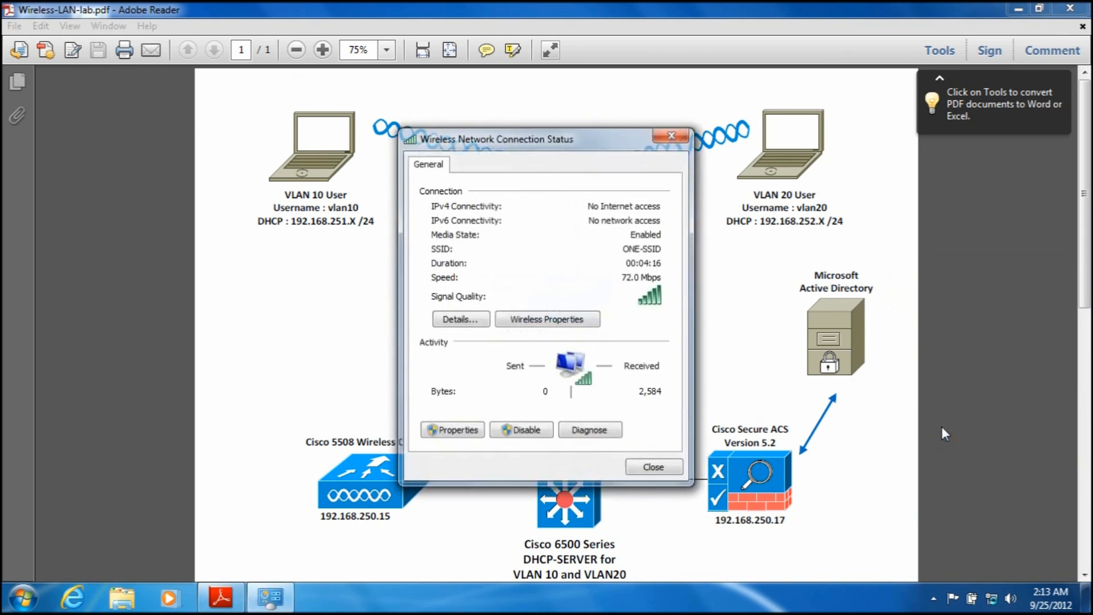
click(464, 325)
click(587, 279)
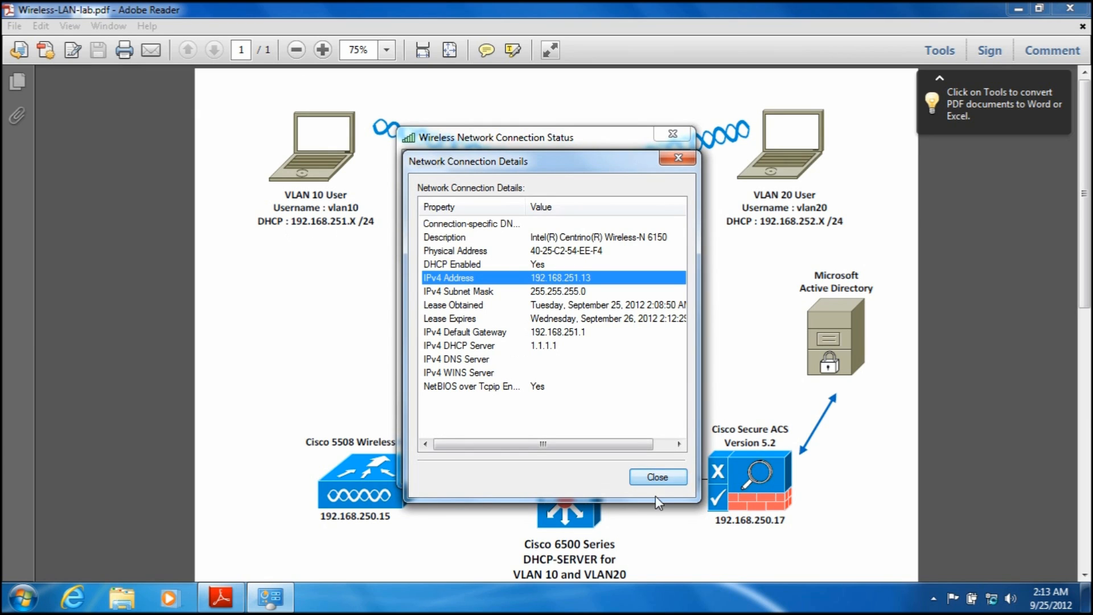
click(657, 477)
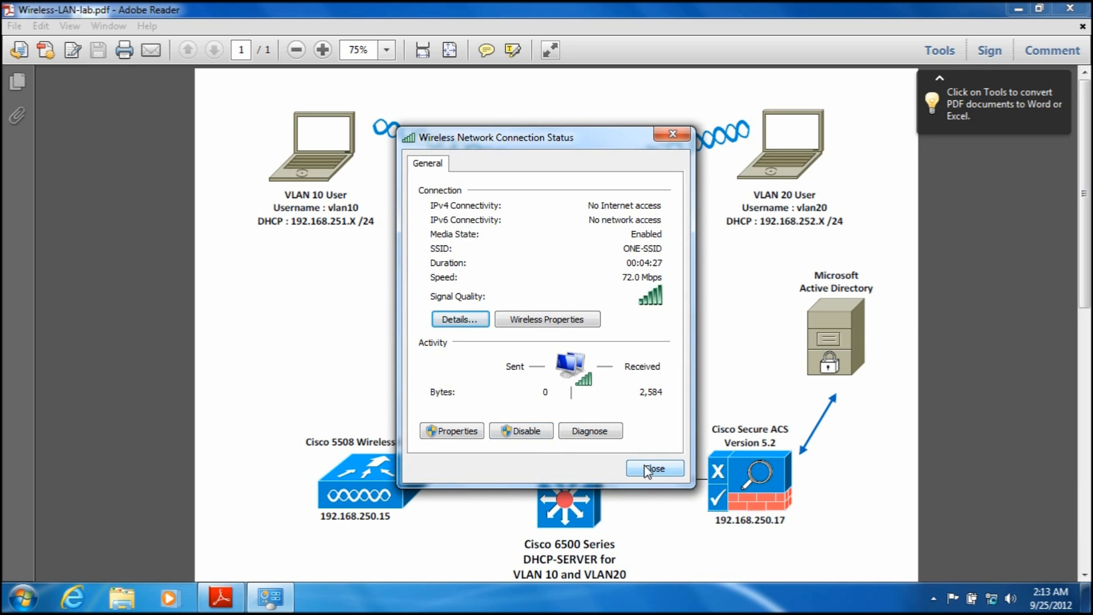
click(649, 468)
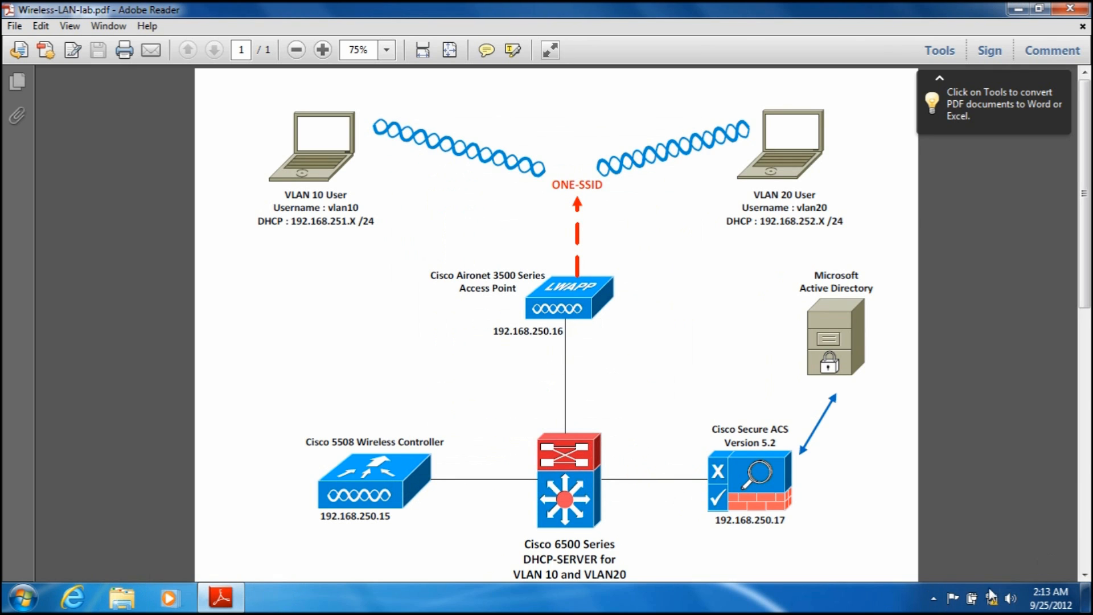
Step: Disconnect the pending ONE-SSID connection attempt and start a new connection to ONE-SSID
click(1011, 599)
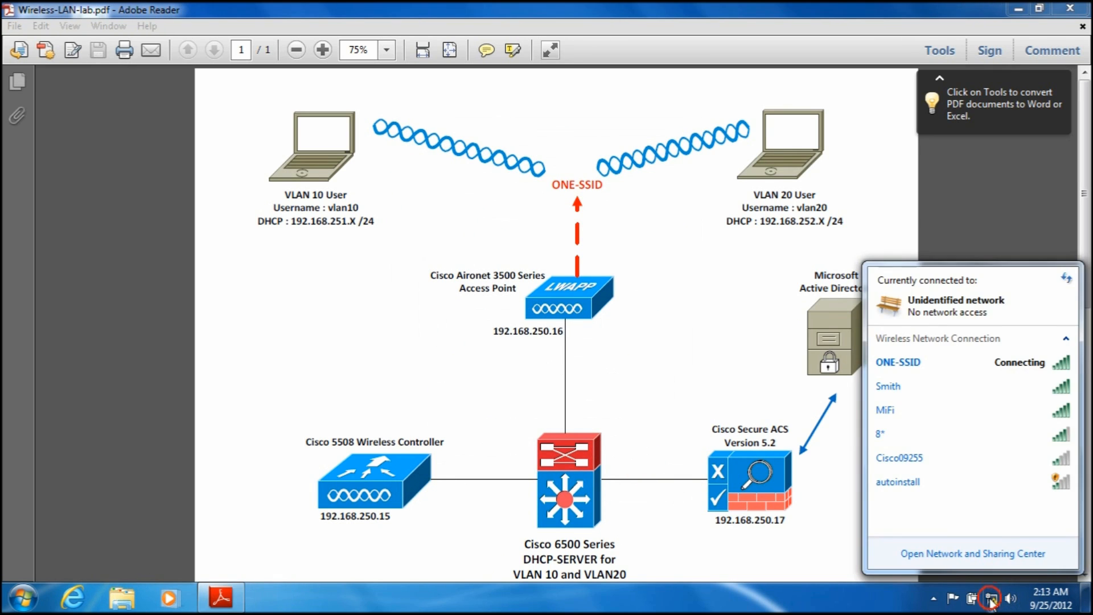
click(1035, 369)
click(1027, 389)
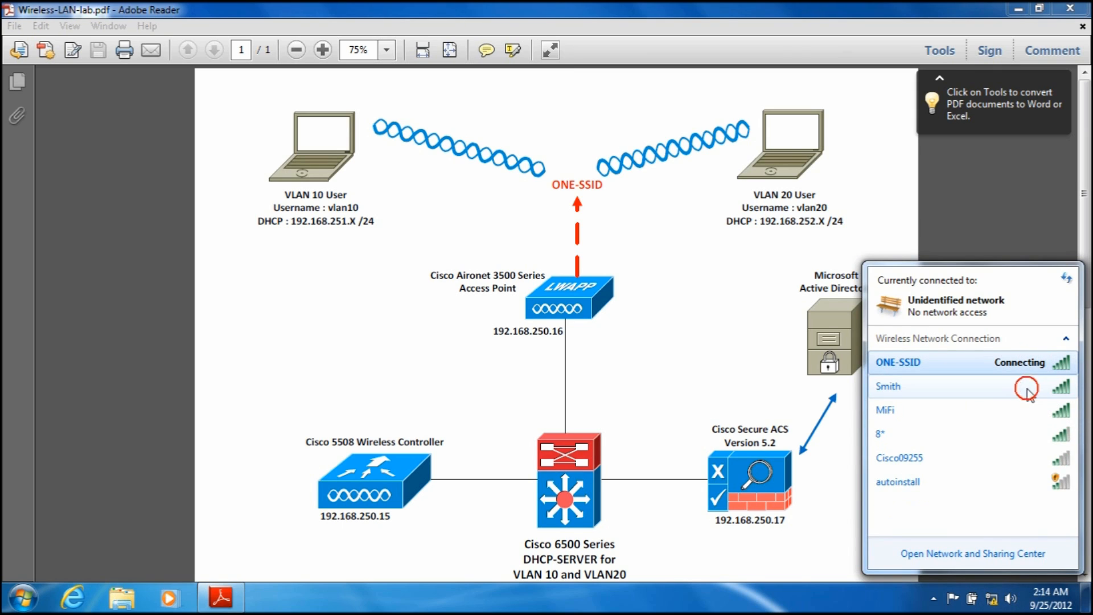
click(977, 369)
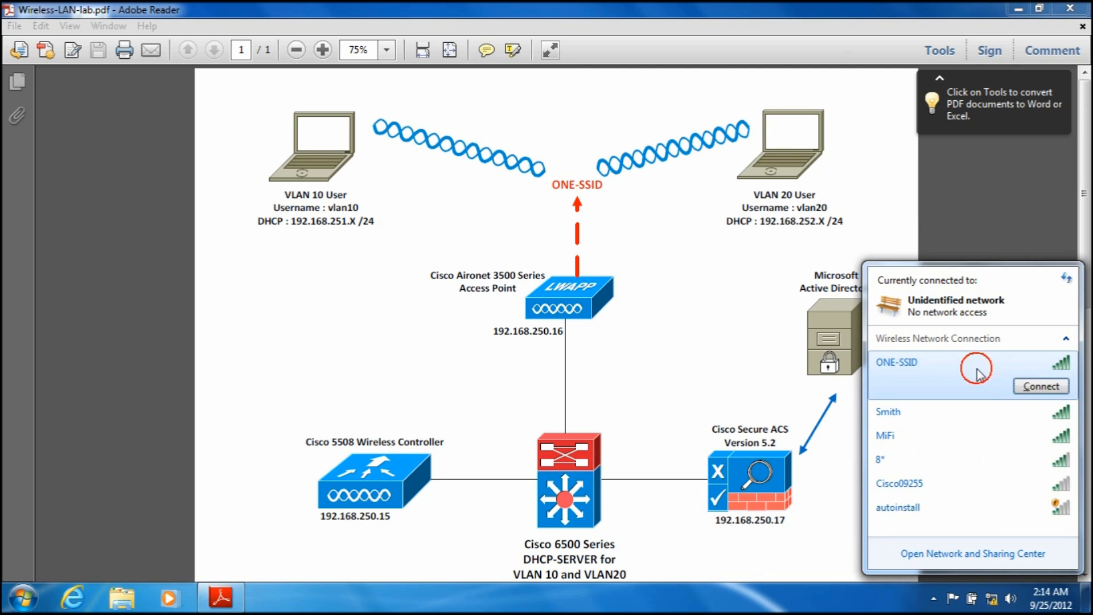
click(1041, 389)
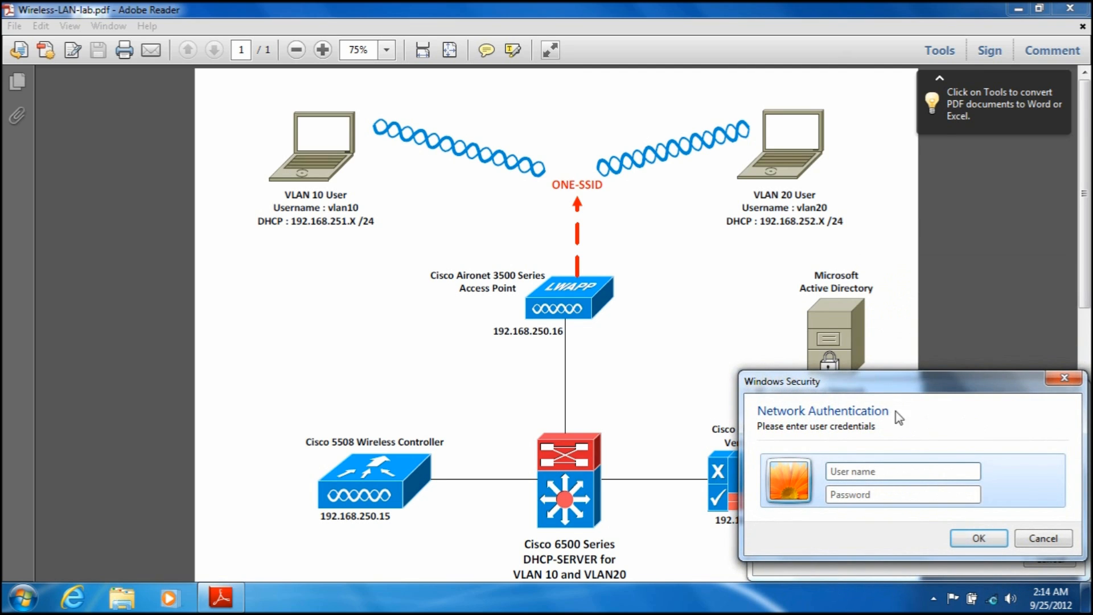
Step: Authenticate to ONE-SSID with the user name vlan20 and the account password
drag(878, 390, 413, 183)
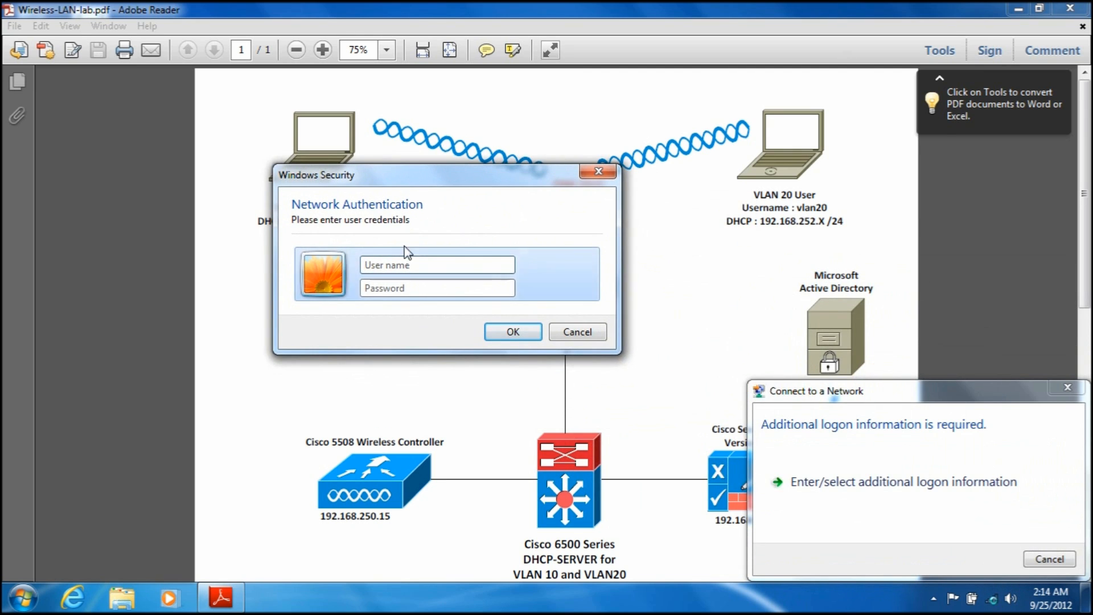
text(vla)
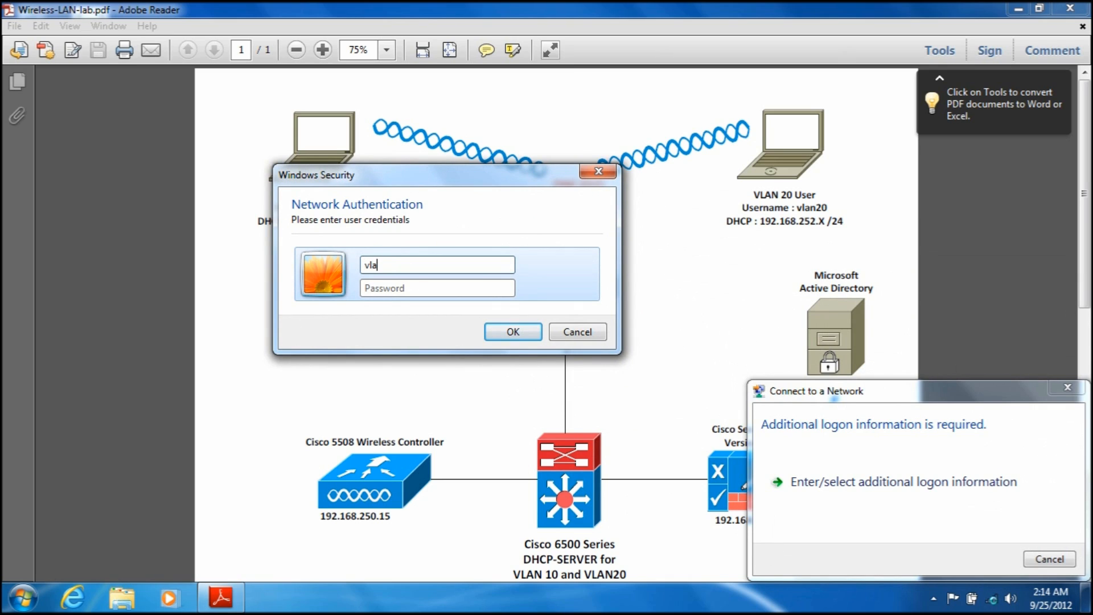
text(n20)
key(Tab)
text(c)
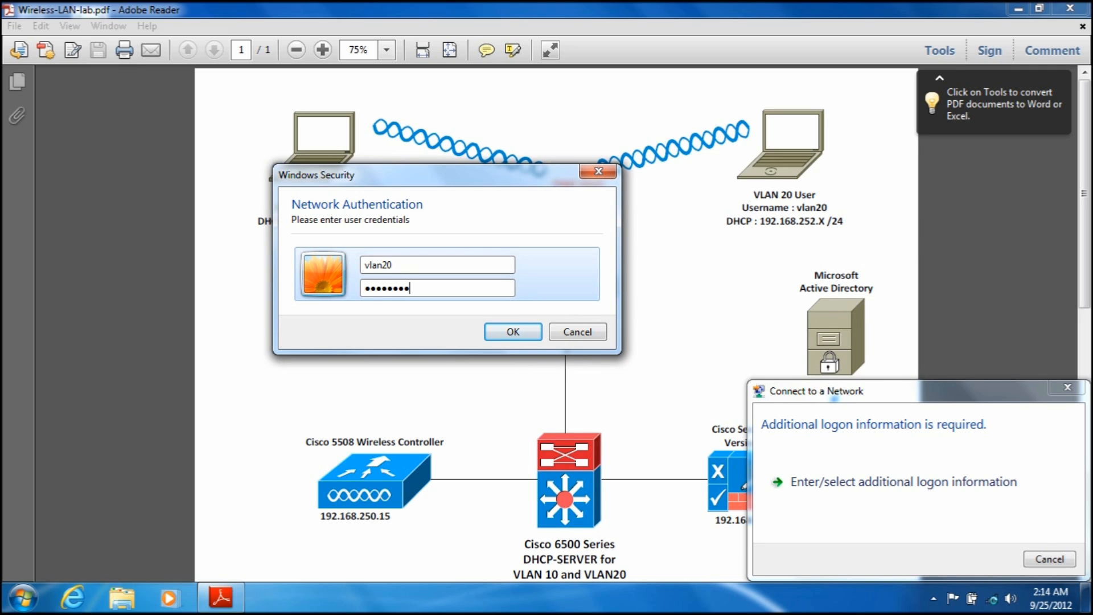
key(Return)
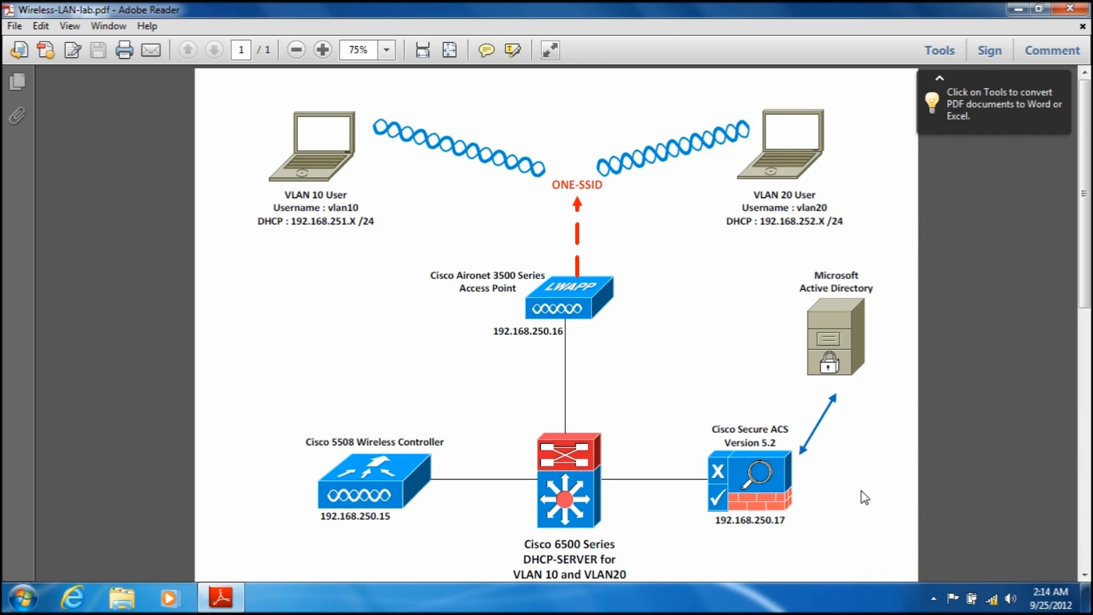
Step: Open the ONE-SSID connection status and accept the Work / Medium Risk Zone firewall mode for the new network
right_click(992, 598)
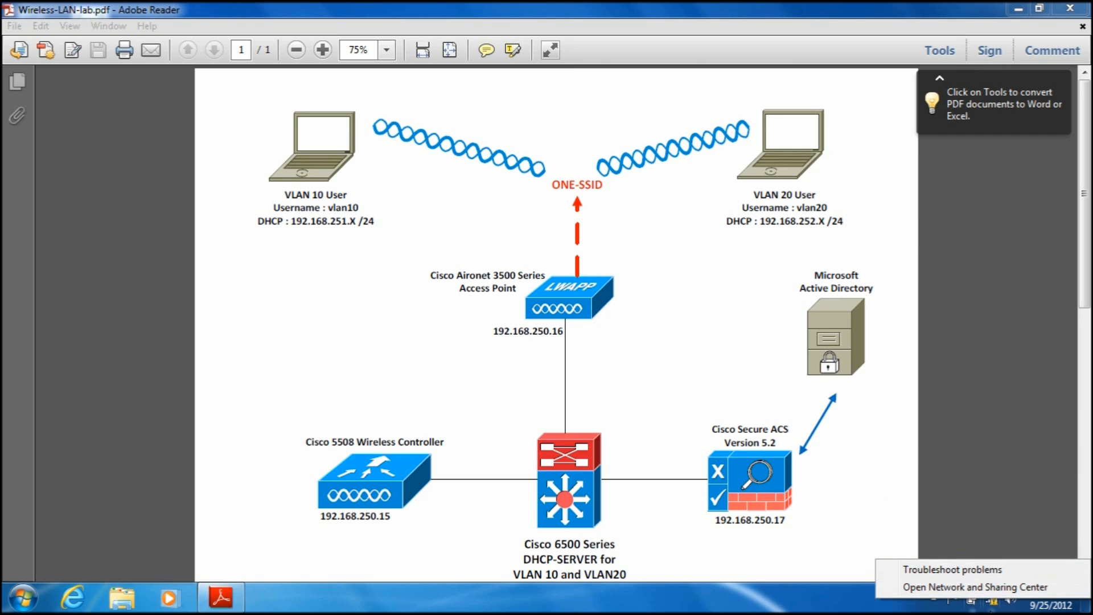
click(994, 602)
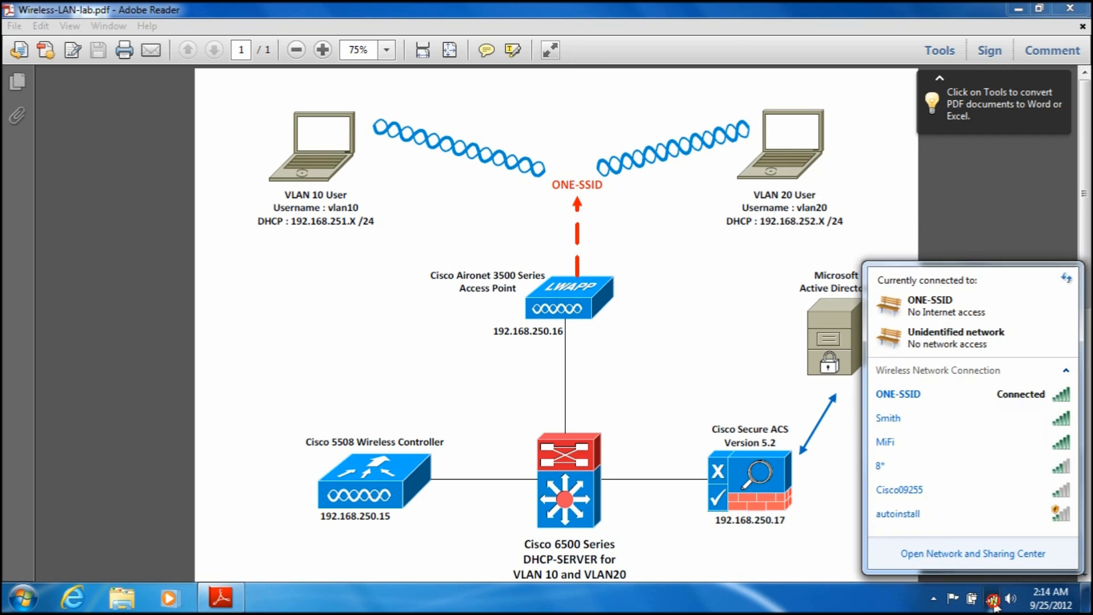
right_click(937, 397)
click(962, 425)
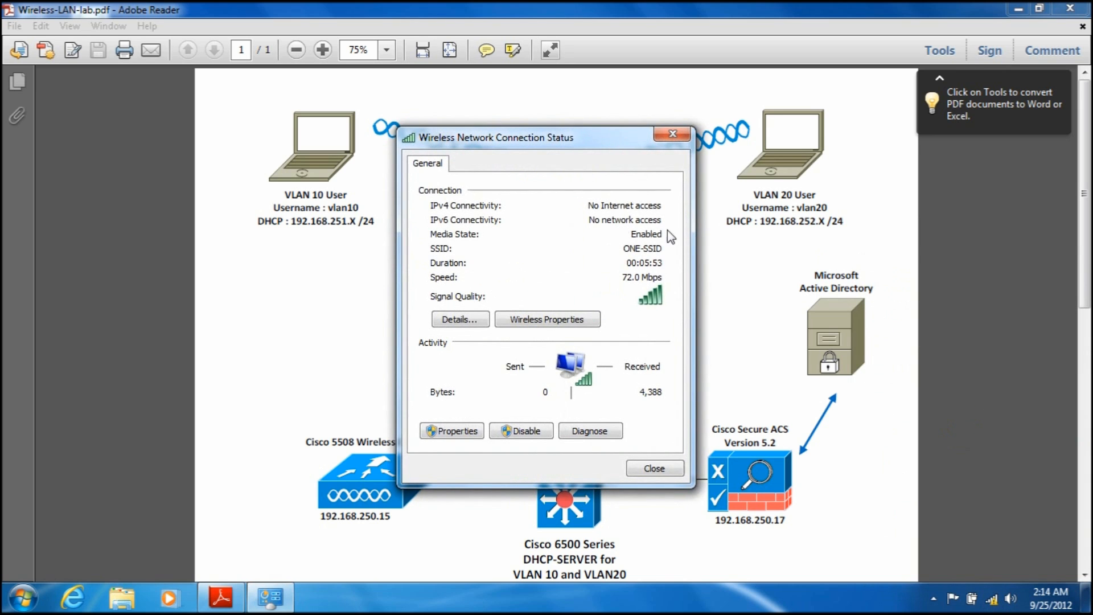
drag(546, 139, 546, 115)
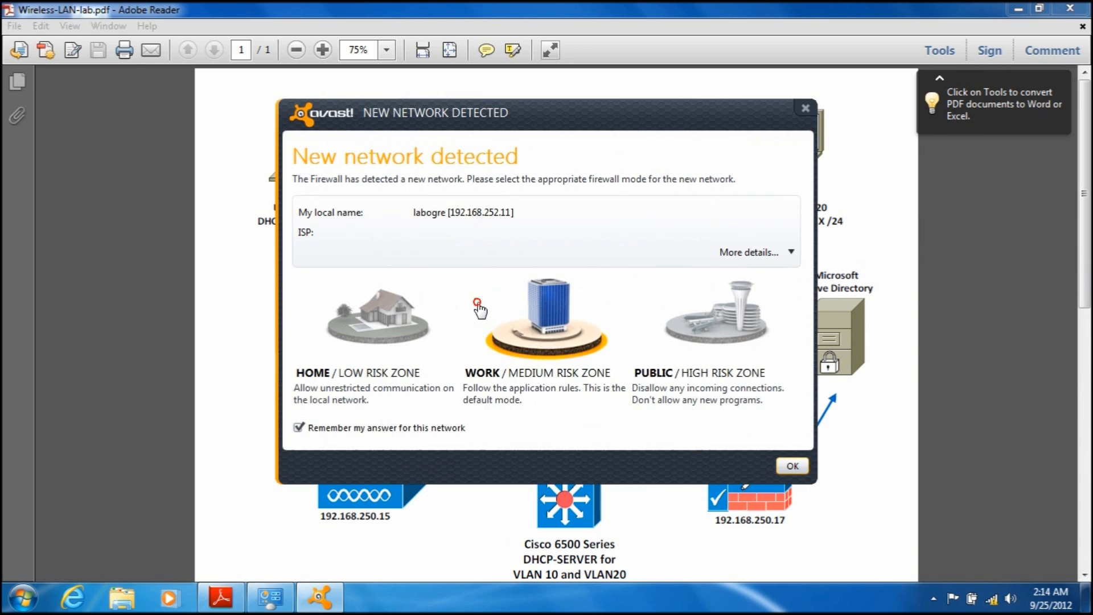
click(793, 465)
Step: Check the IPv4 address assigned to the vlan20 user in the network connection details, and close the status windows
click(460, 295)
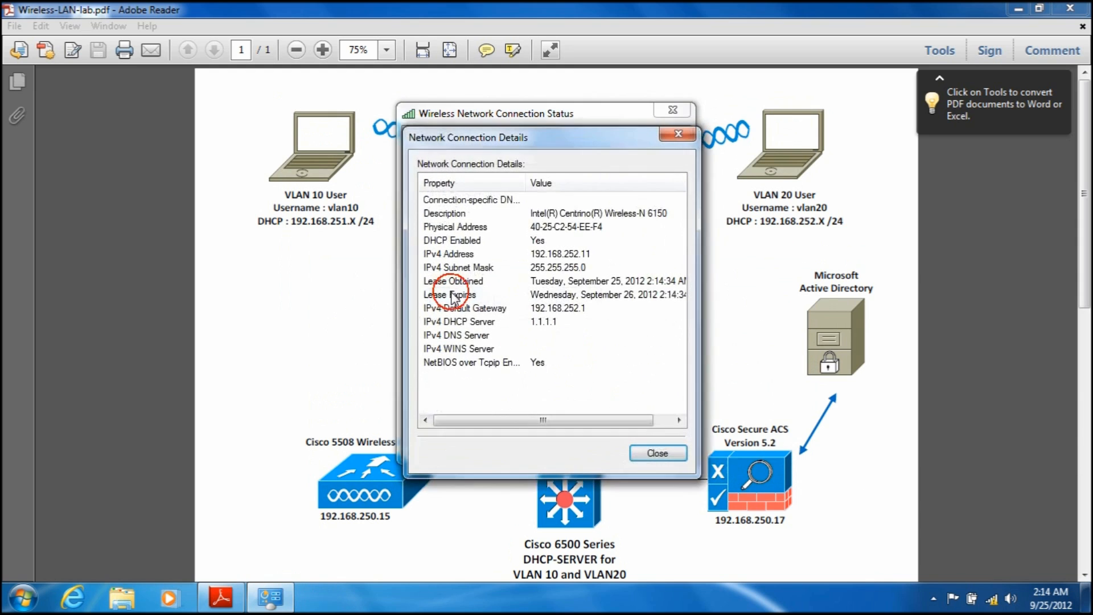
drag(572, 139, 569, 114)
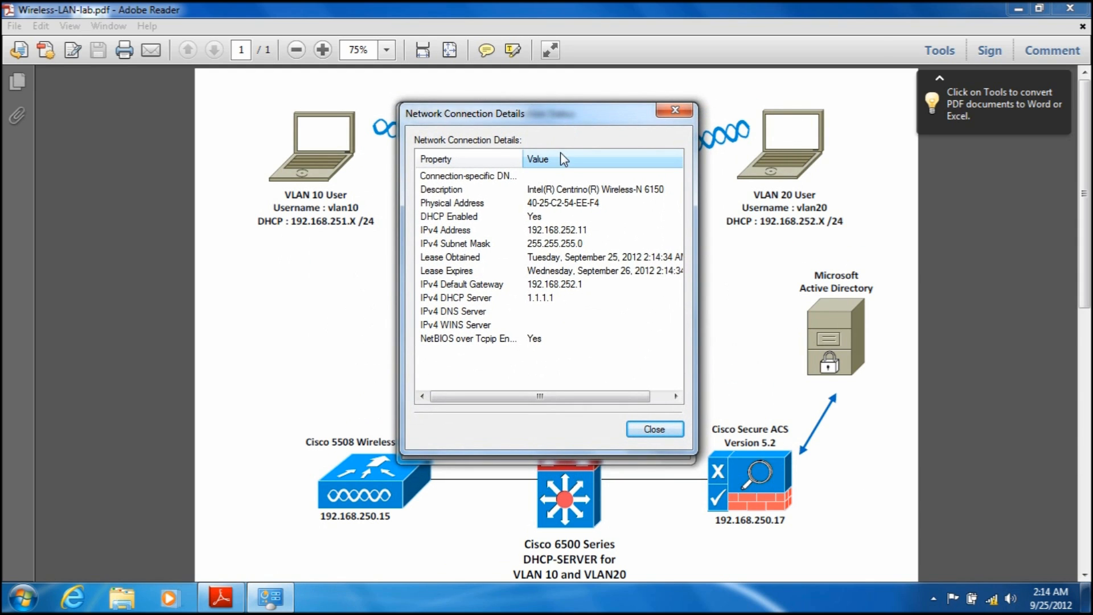
click(534, 234)
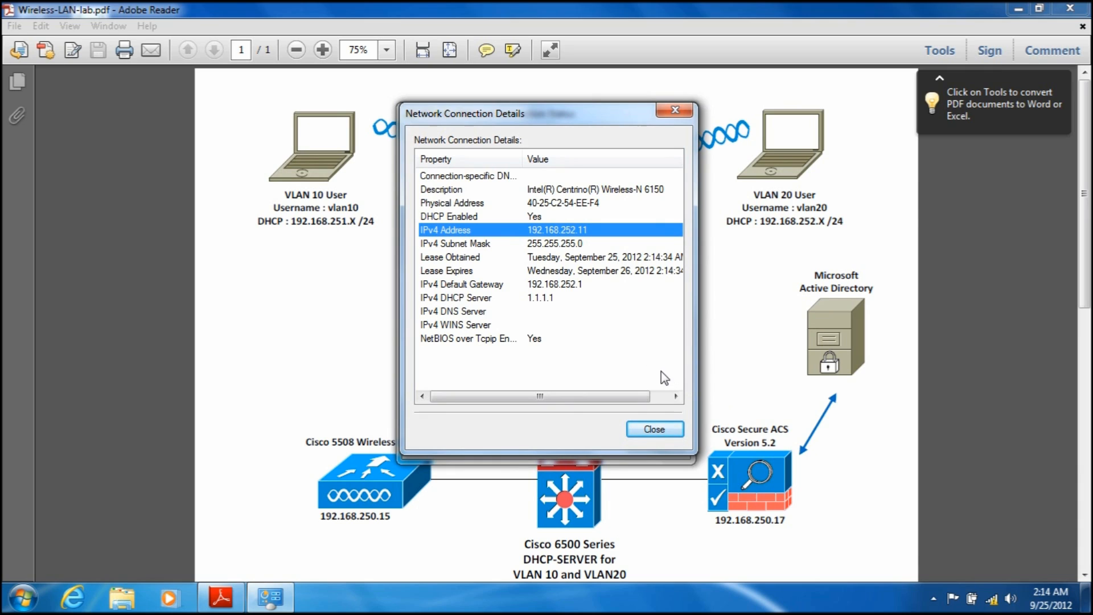
click(662, 435)
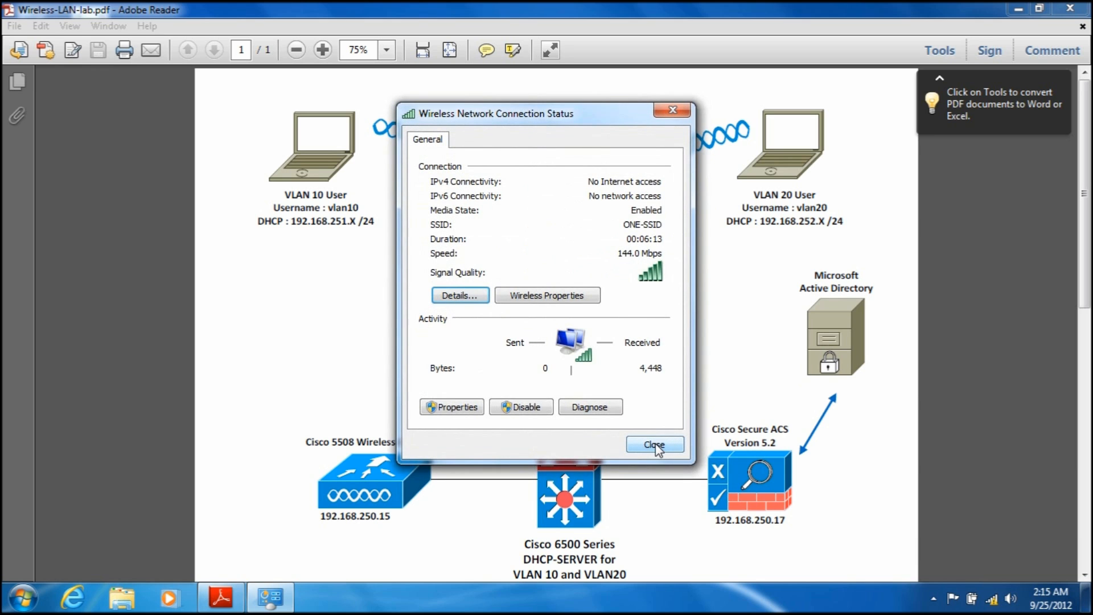
click(656, 447)
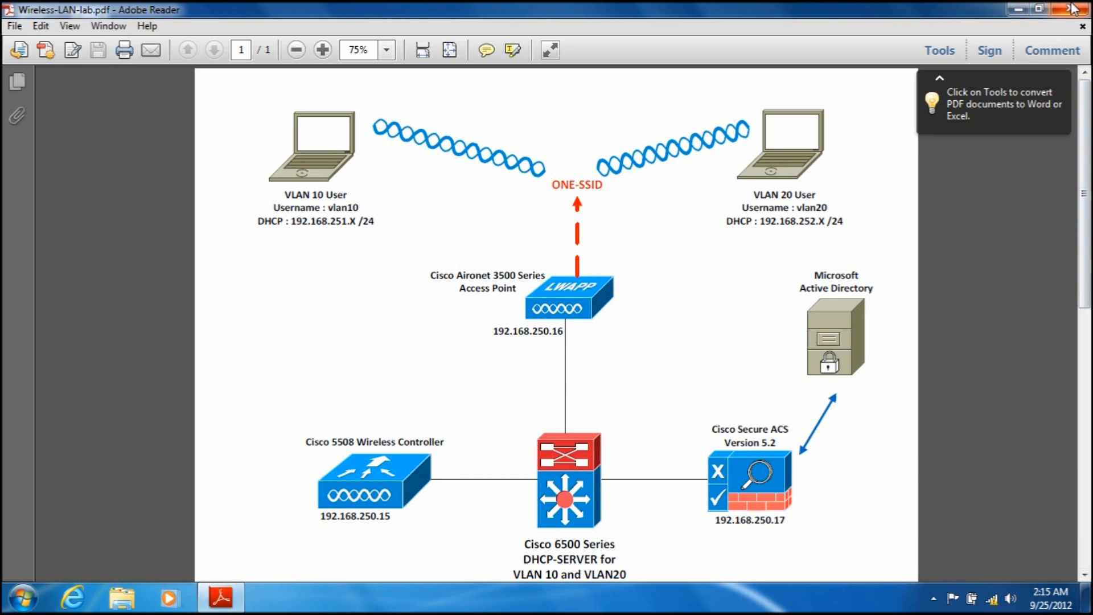
click(934, 598)
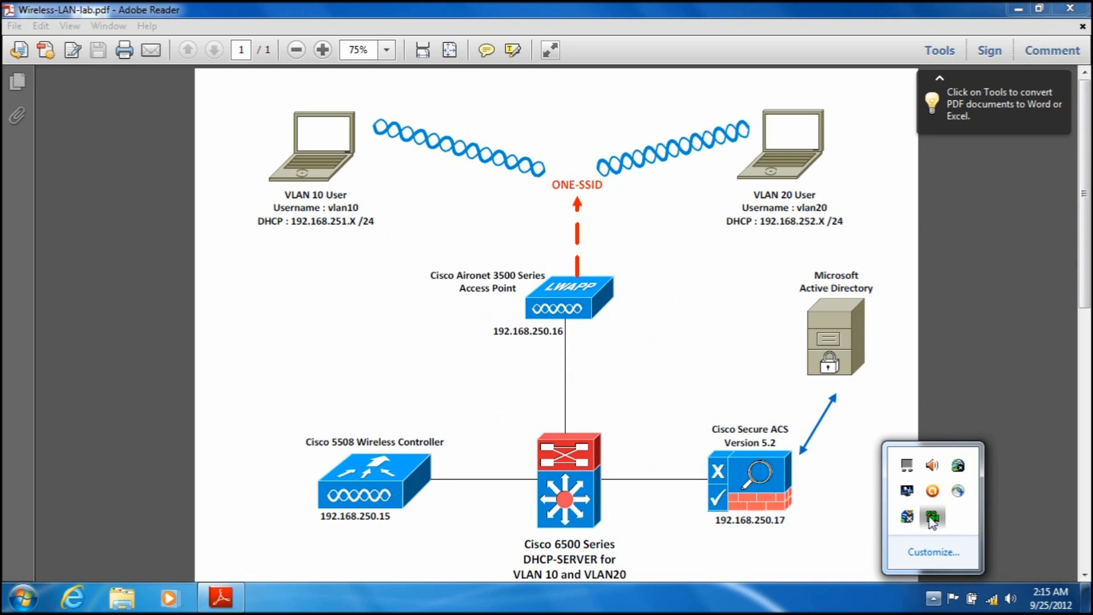